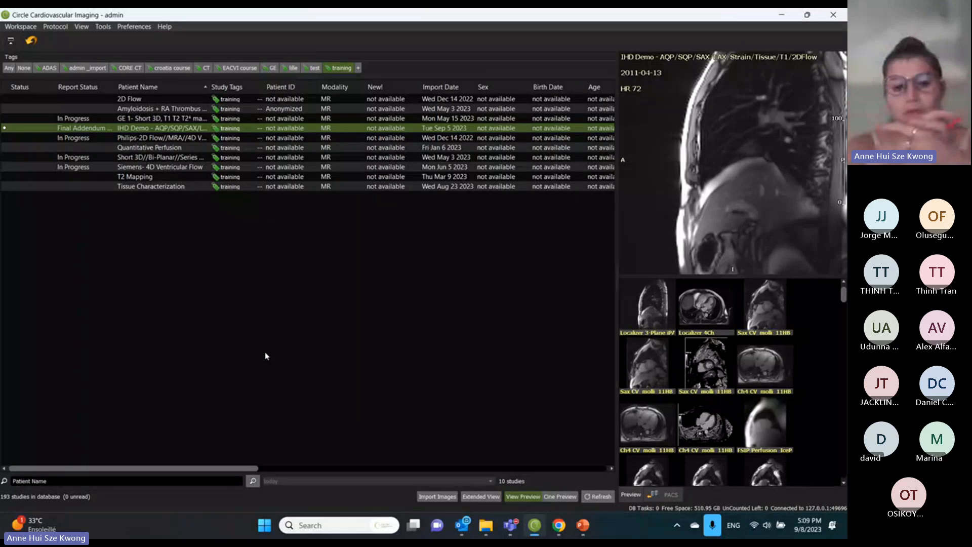
Browse the folder locations available for importing images, and close the selection without importing anything
left_click(439, 497)
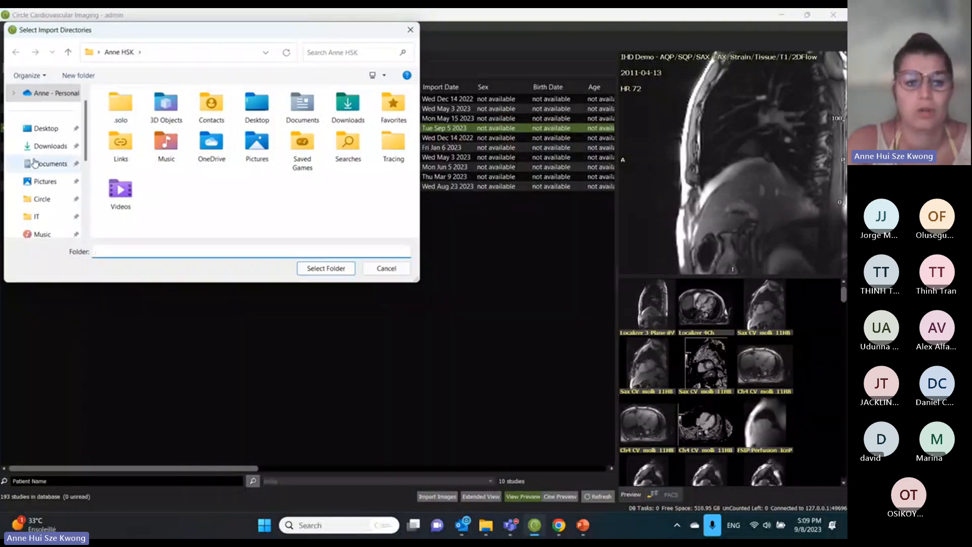
scroll(34, 162, "down", 2)
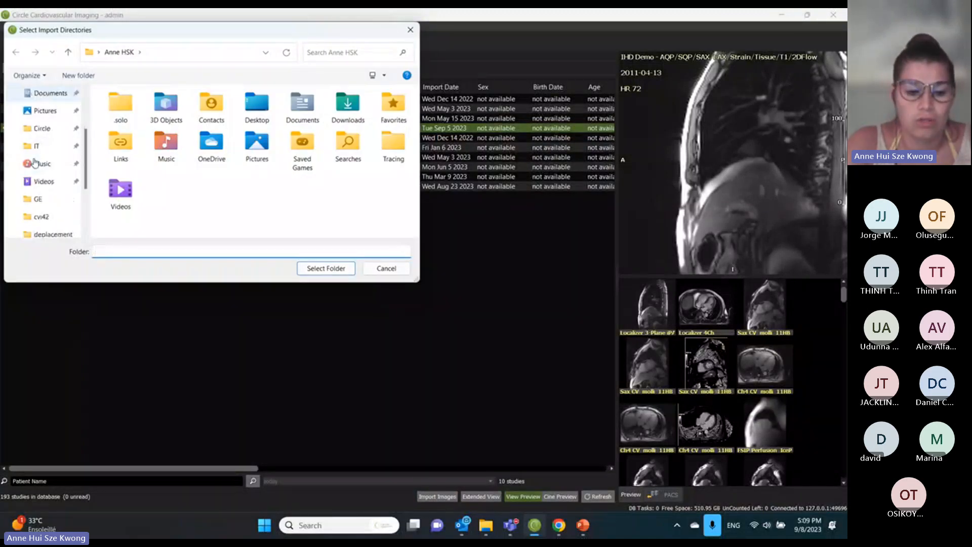
scroll(34, 162, "up", 2)
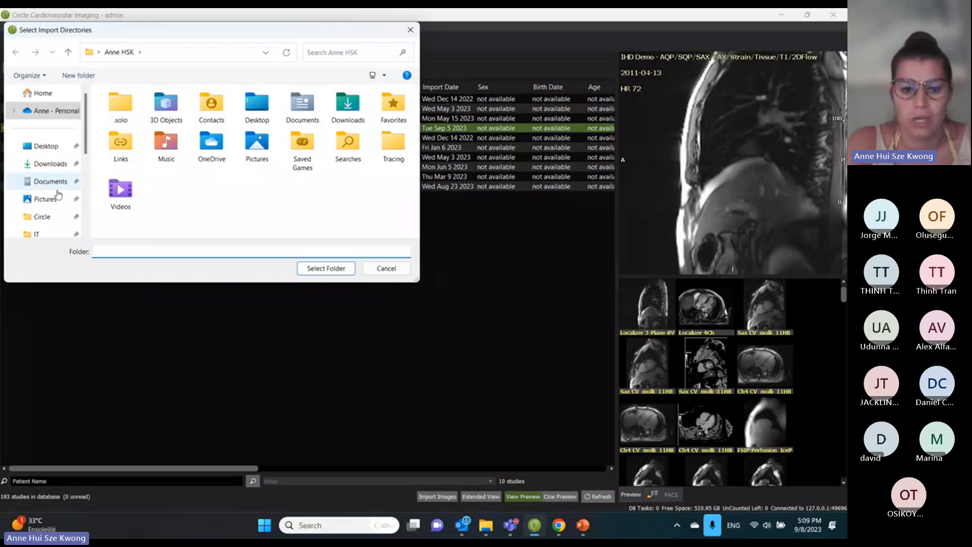
left_click(411, 31)
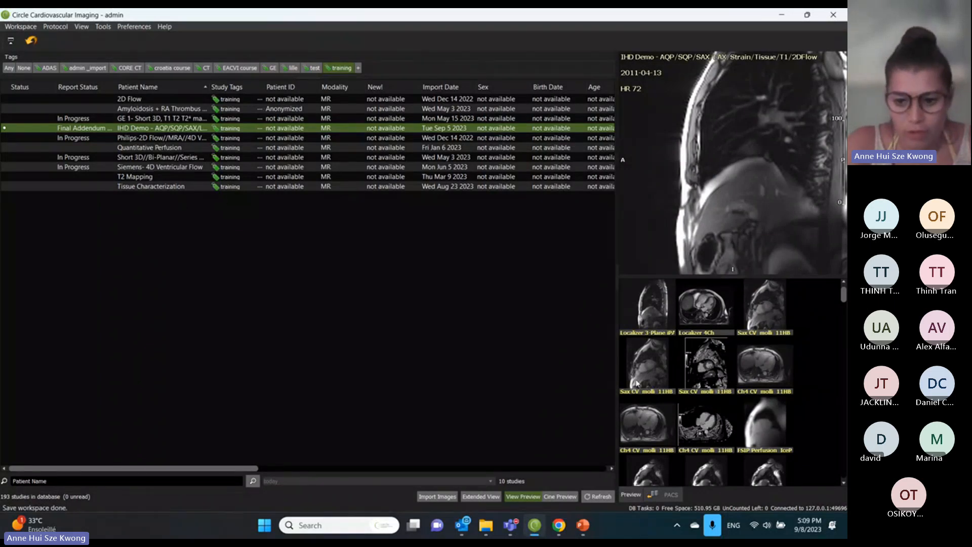
Widen the preview area of the study list and preview two of the IHD Demo study's Sax Fisp iPAT series
left_click(699, 381)
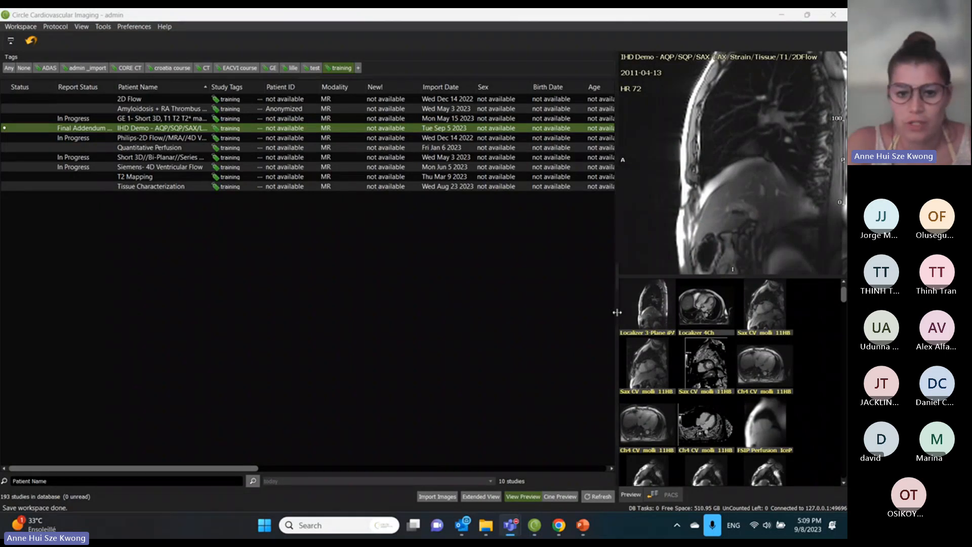
left_click_drag(617, 313, 530, 312)
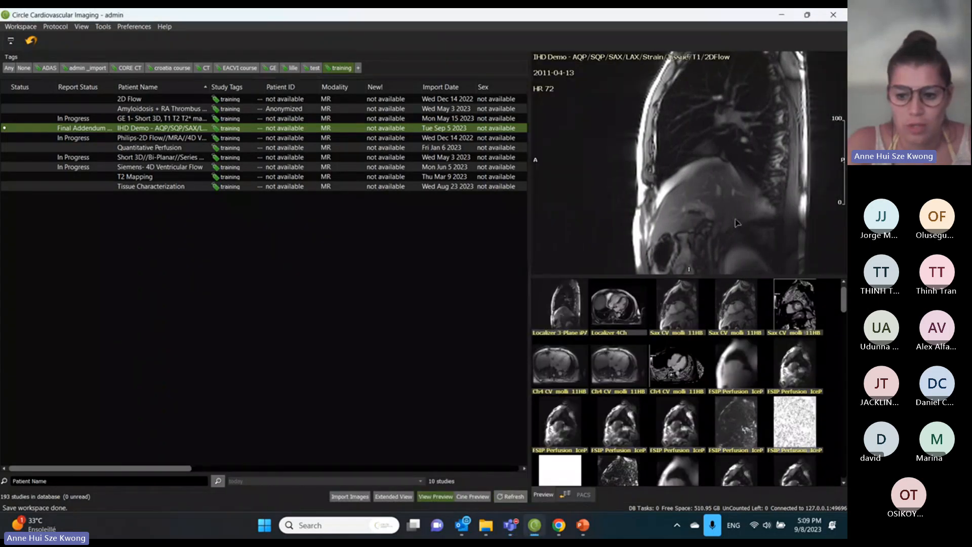
scroll(638, 407, "down", 1)
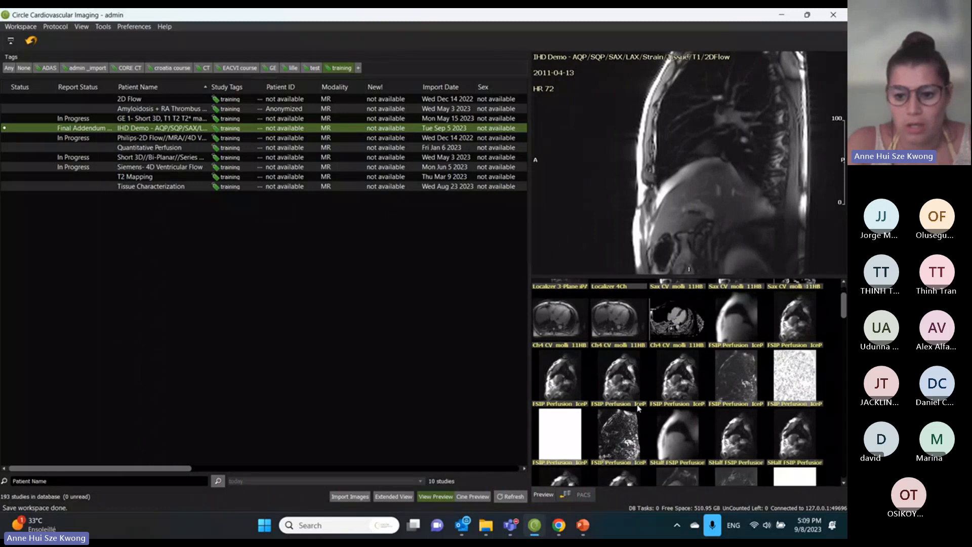
scroll(638, 407, "down", 2)
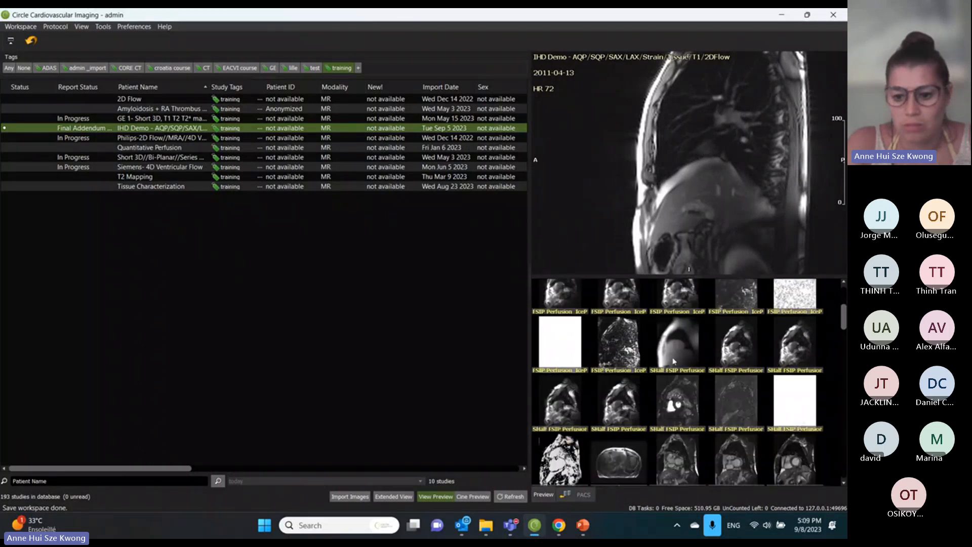
scroll(681, 387, "down", 1)
left_click(679, 394)
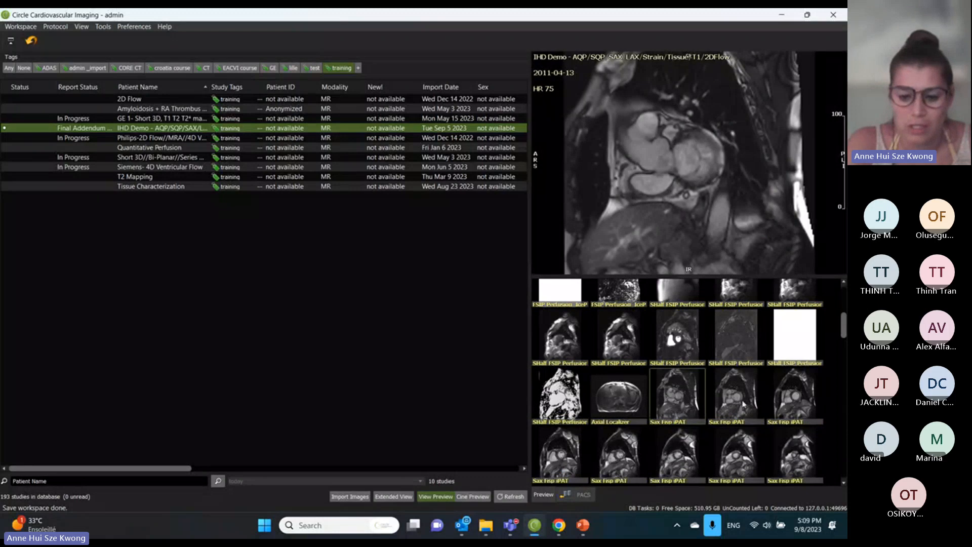
left_click(743, 404)
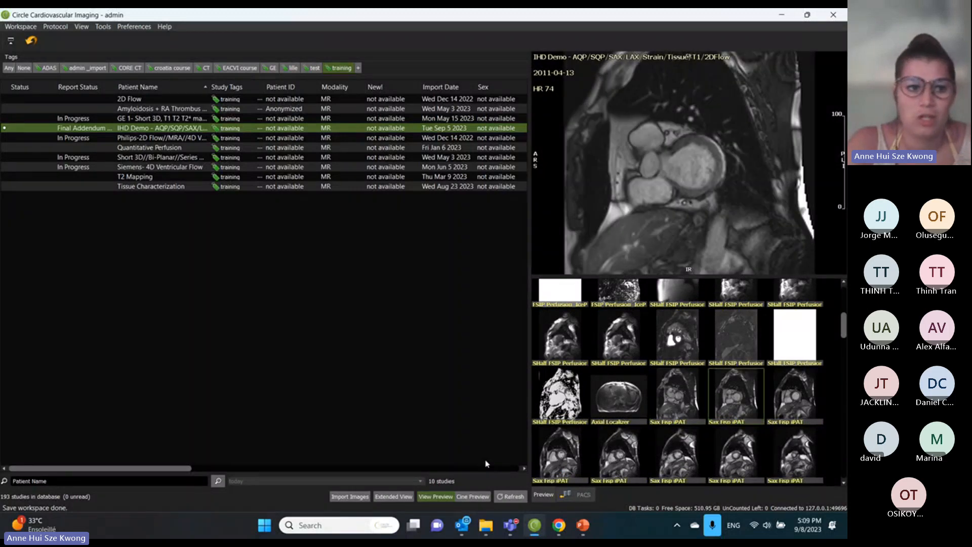
Close the open IHD Demo study and load the cine preview for its selected Sax Fisp iPAT series
left_click(19, 27)
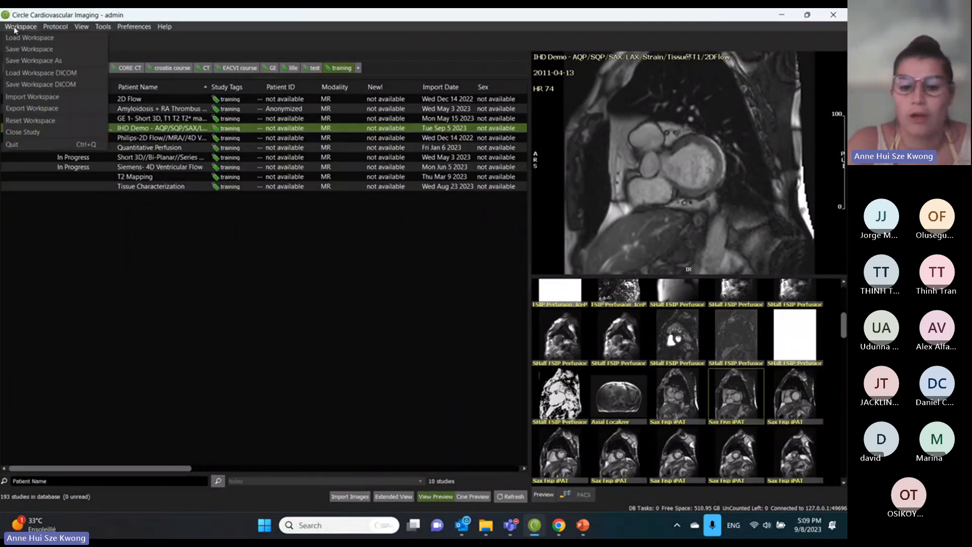
left_click(29, 49)
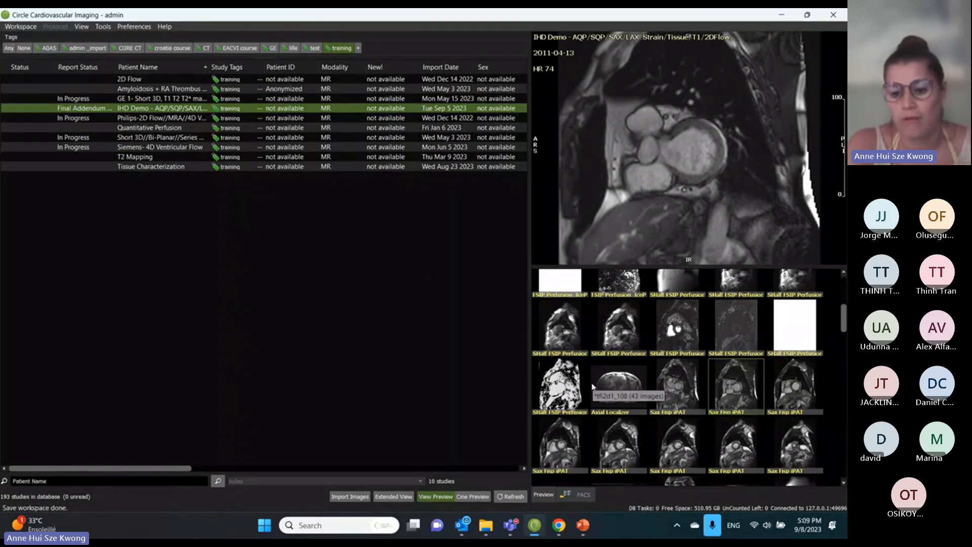
mouse_move(485, 524)
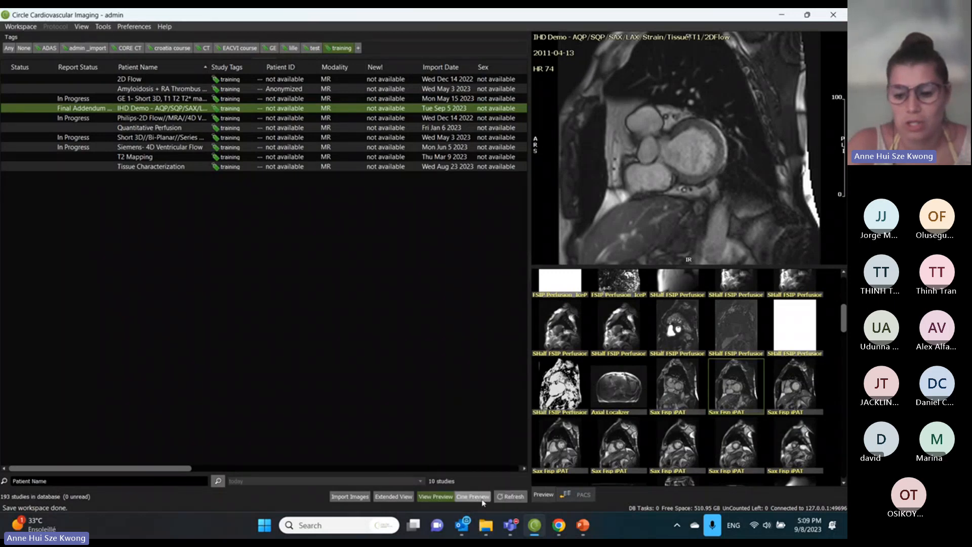
left_click(483, 499)
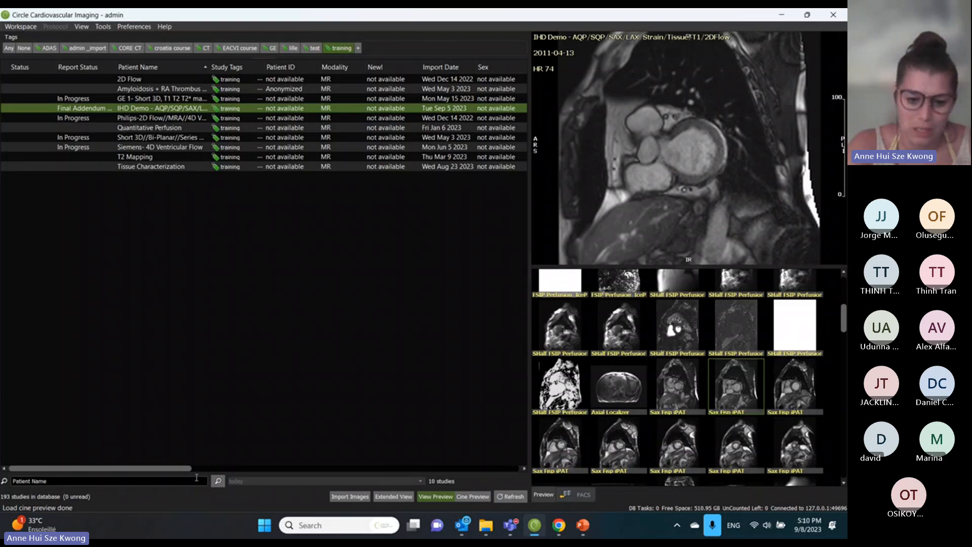
Turn on the extended view of the study list and select the Short 3D//Bi-Planar study to show its series details
left_click(217, 481)
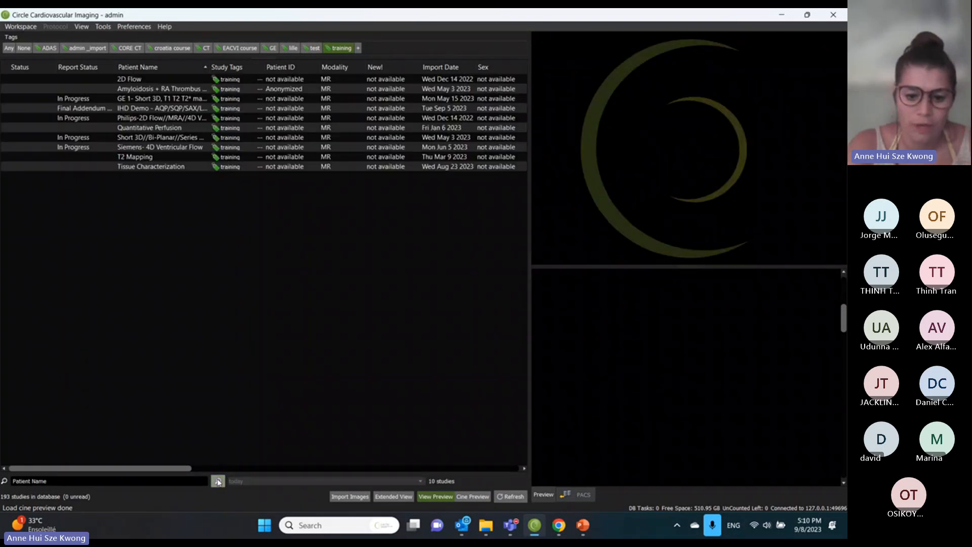
left_click(390, 497)
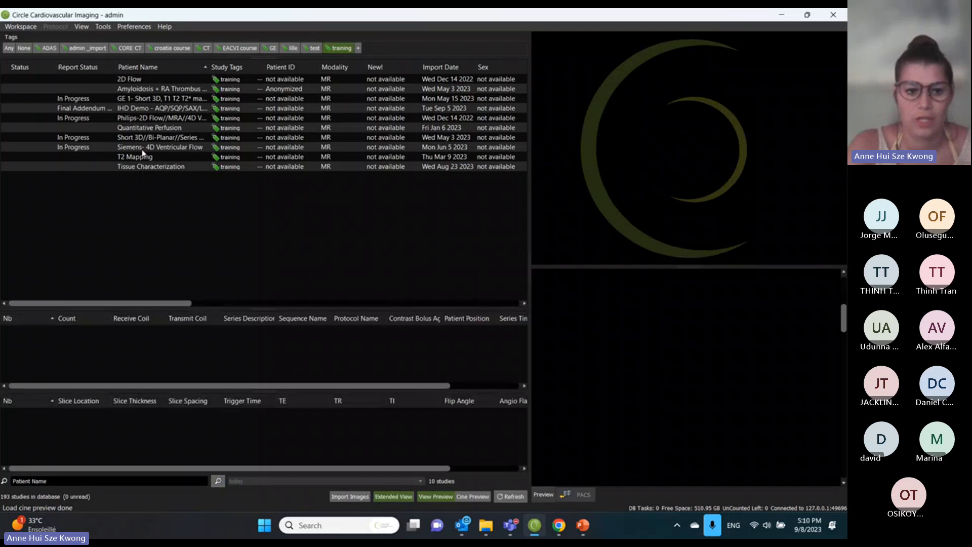
left_click(134, 139)
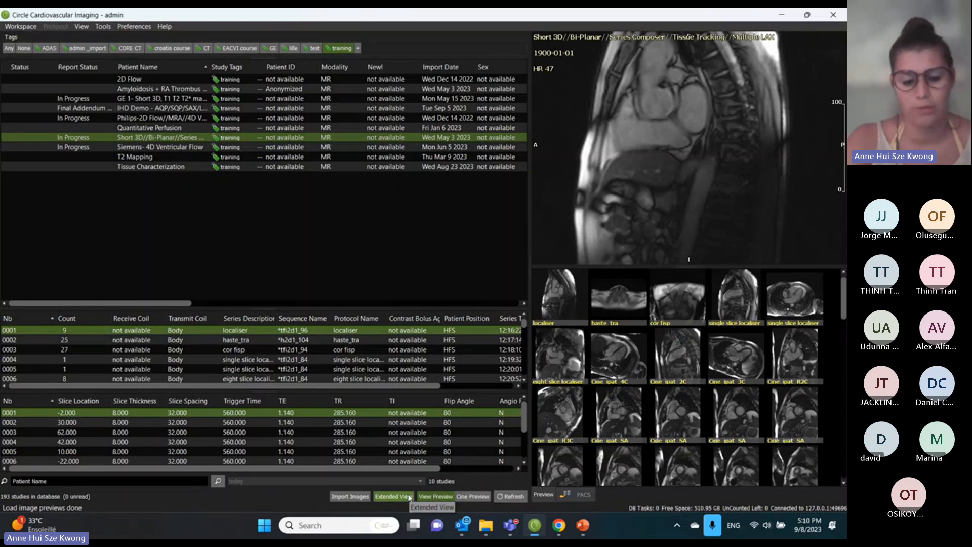
Select the IHD Demo study in the patient list and open it
left_click(272, 226)
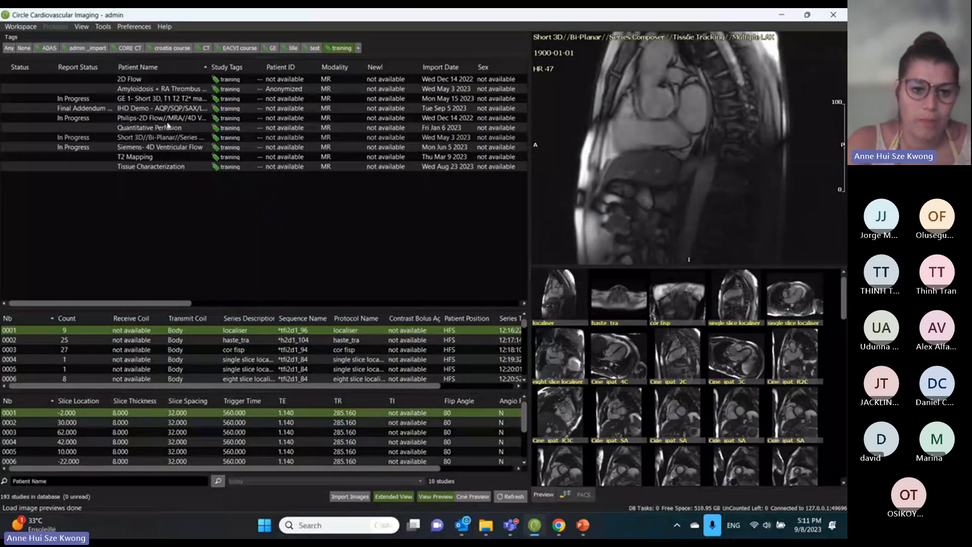
left_click(157, 110)
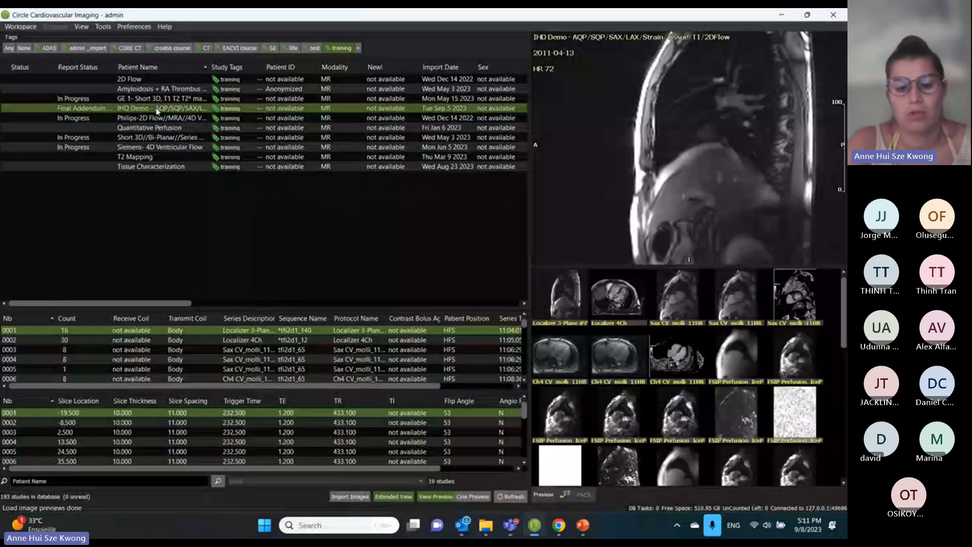
double_click(157, 109)
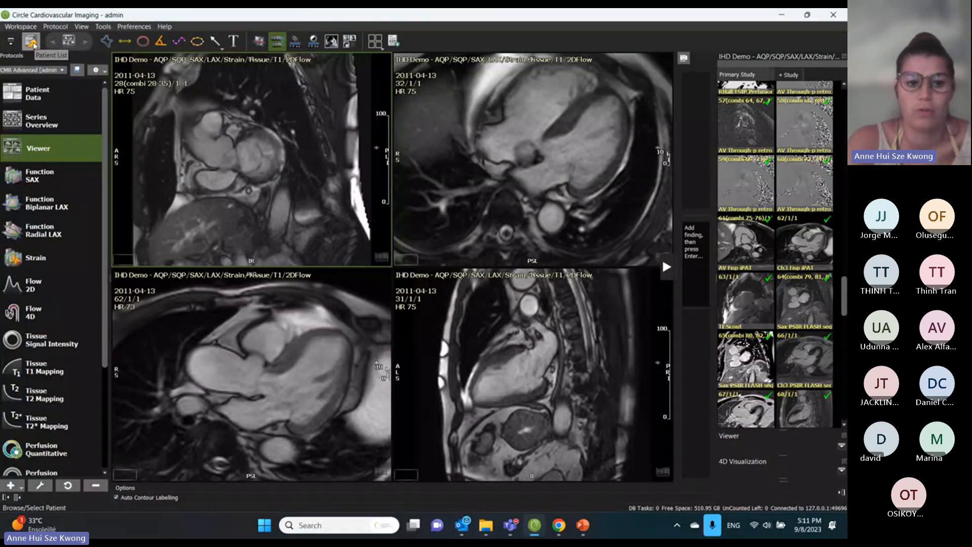
Return to the patient list, preview the Short 3D//Bi-Planar study, and go back to the open IHD Demo study
left_click(34, 46)
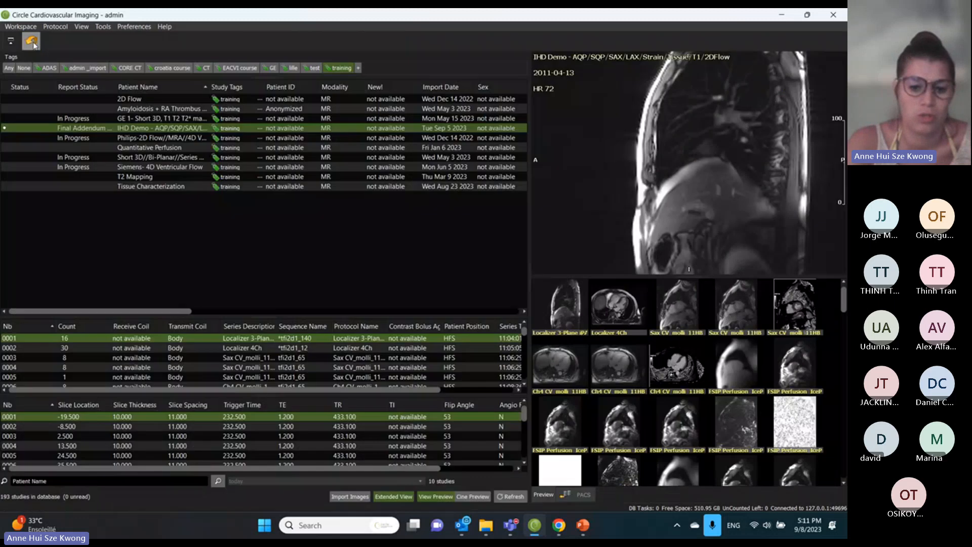
left_click(144, 158)
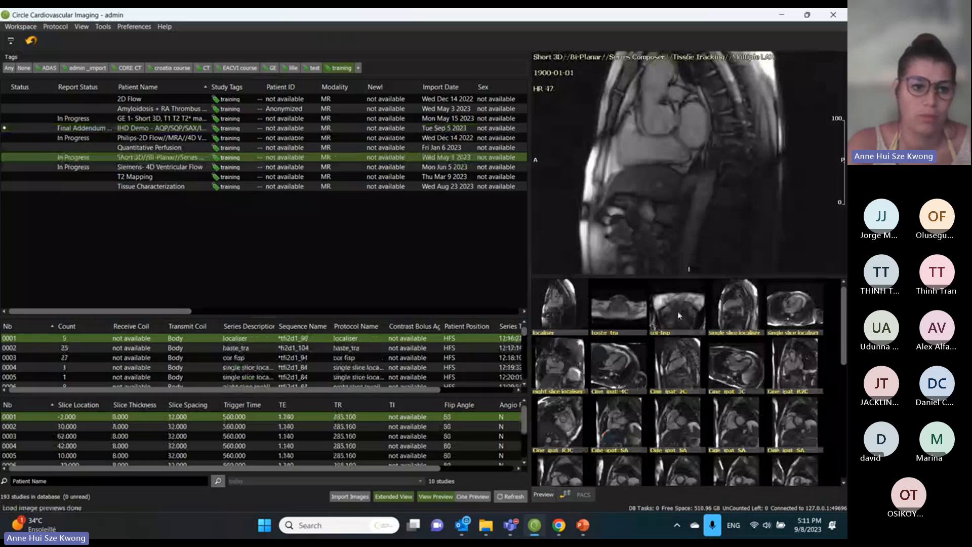
left_click(31, 43)
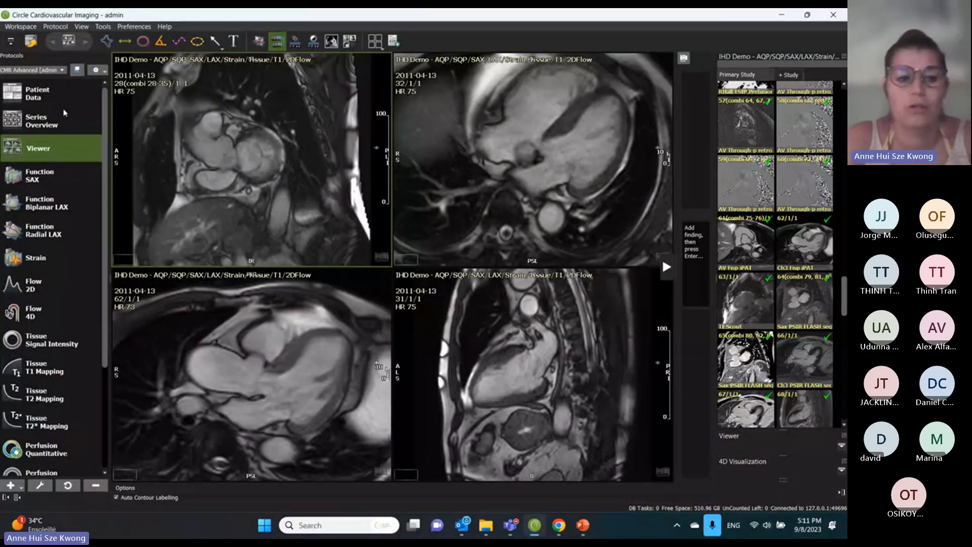
Review the Patient Data page and look through the Series Overview with its thumbnails enlarged to four per row
left_click(47, 101)
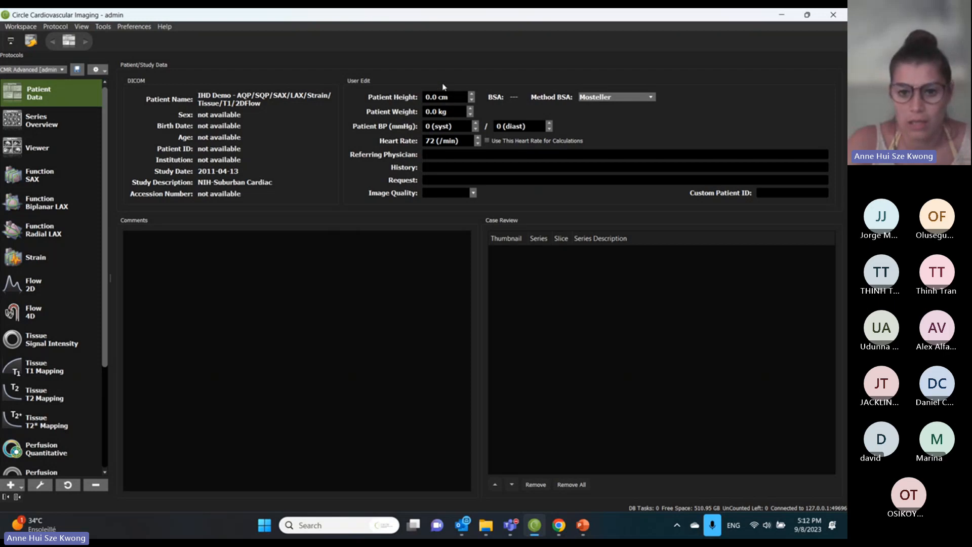
left_click(43, 126)
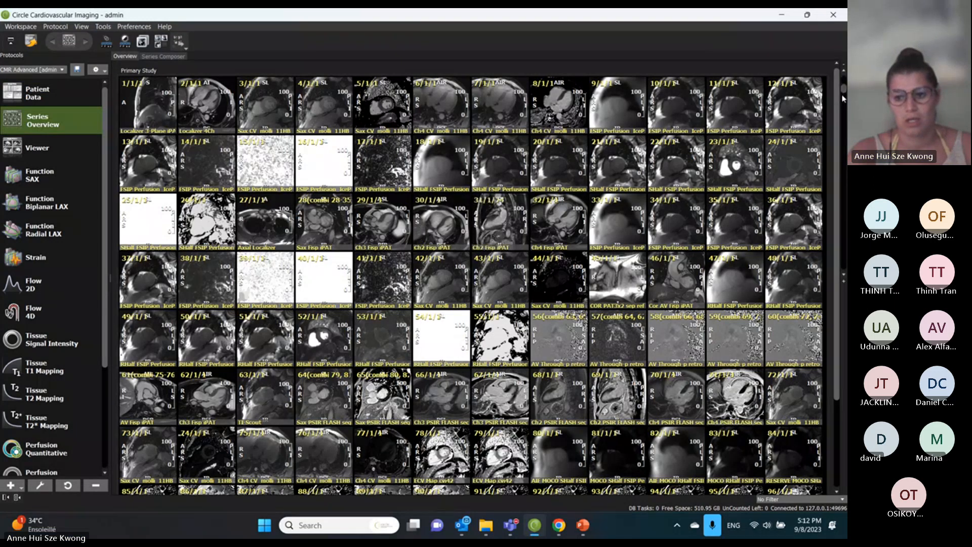
left_click_drag(843, 99, 841, 143)
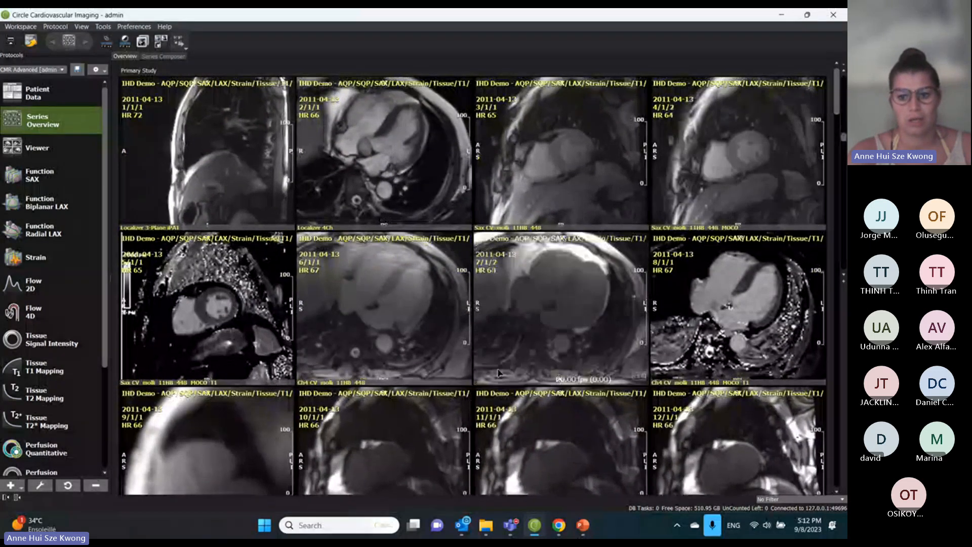
scroll(499, 373, "down", 1)
scroll(499, 373, "down", 4)
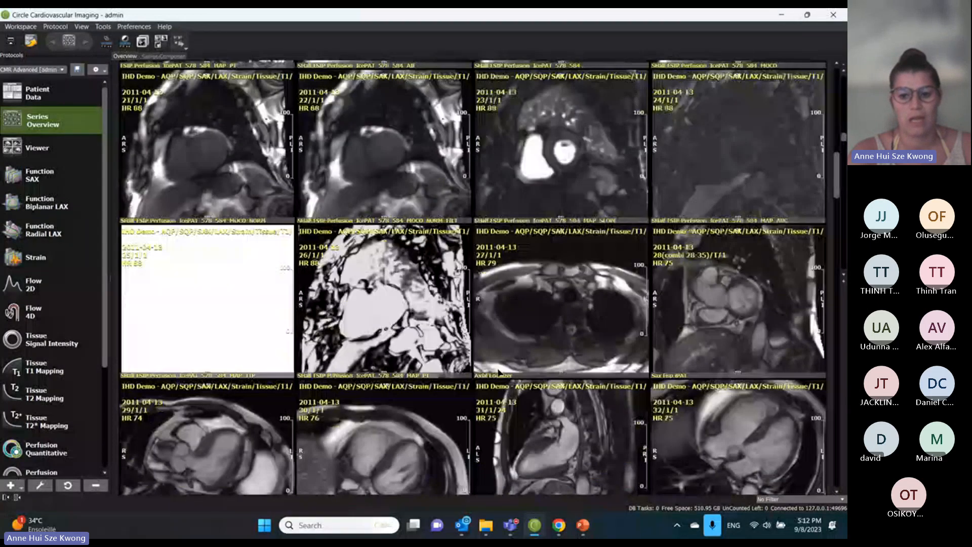
scroll(499, 373, "up", 5)
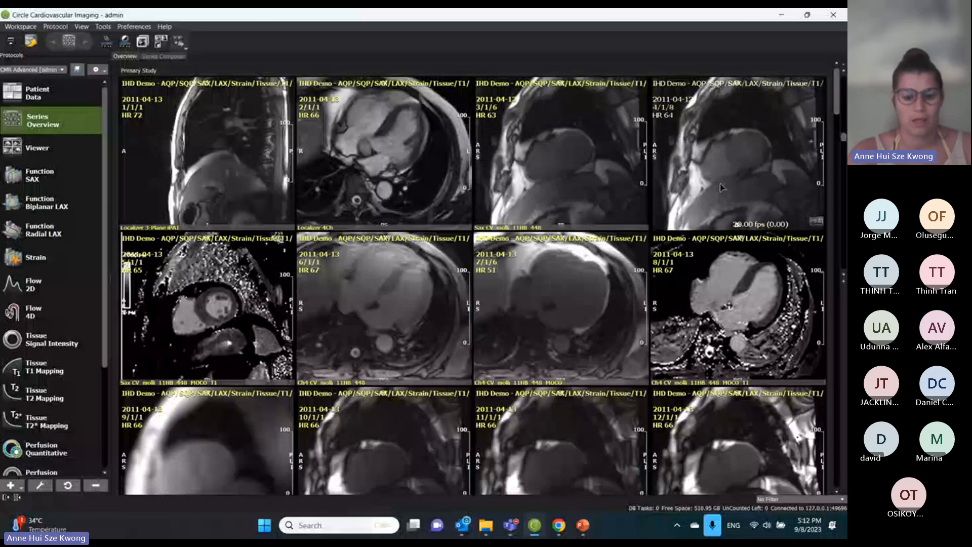
Open the Viewer, look through the series thumbnails, and reposition the four-chamber image within its view
left_click(44, 155)
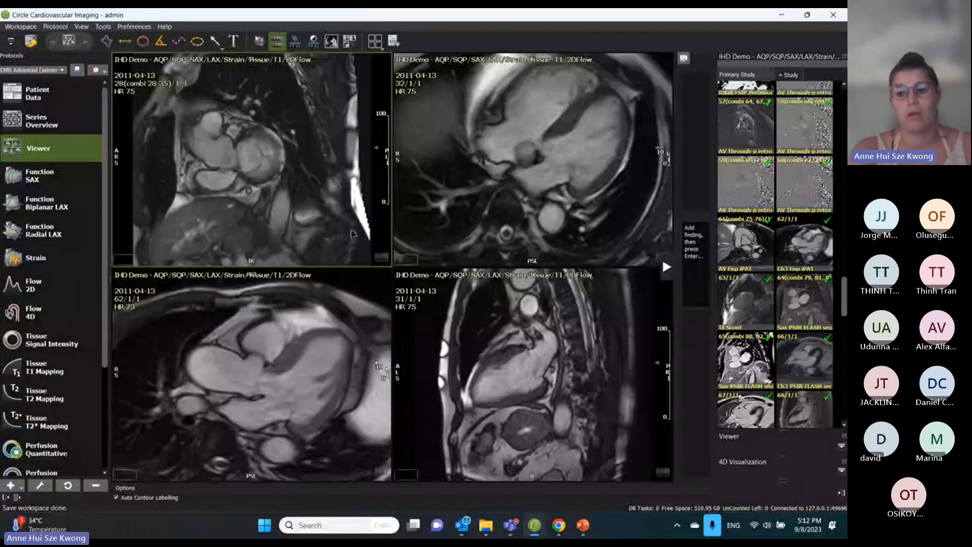
scroll(785, 284, "down", 3)
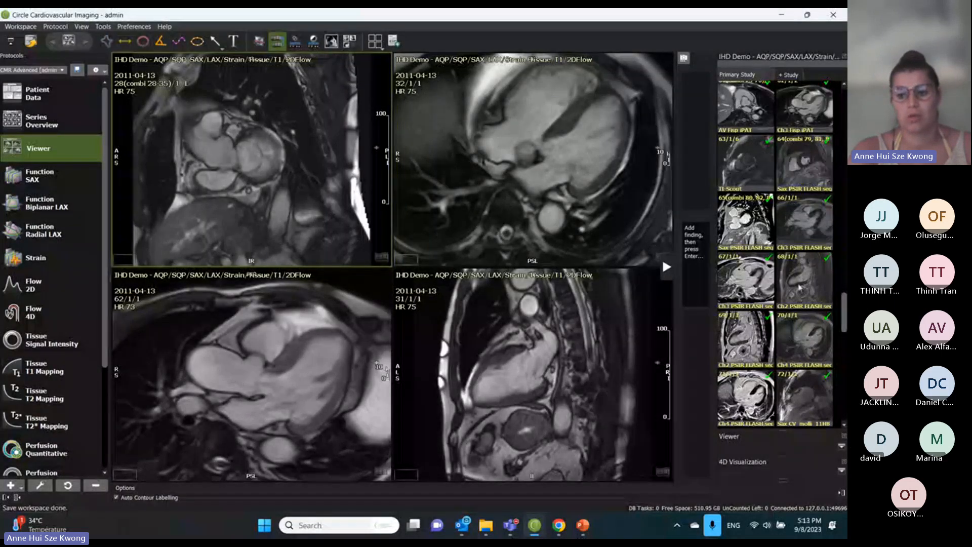
scroll(816, 199, "up", 2)
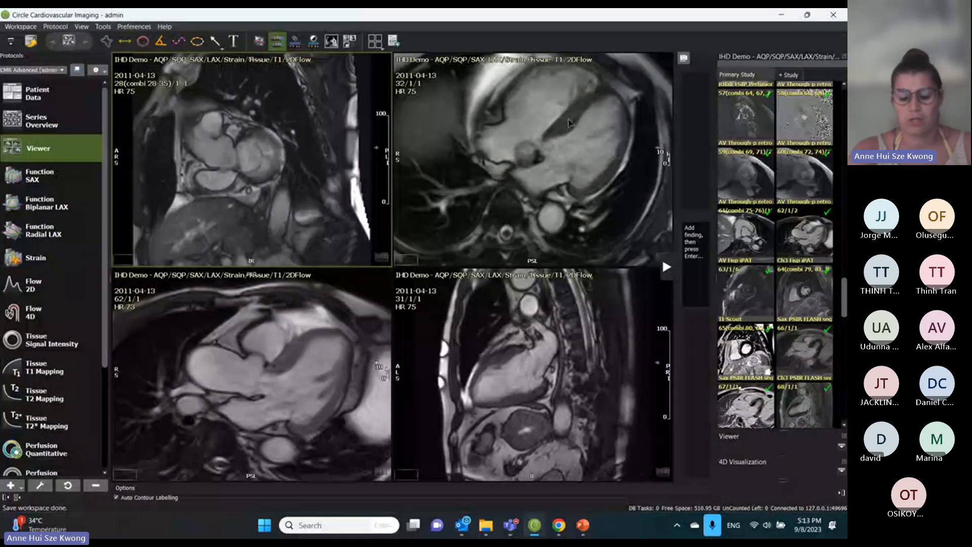
left_click_drag(563, 123, 546, 152)
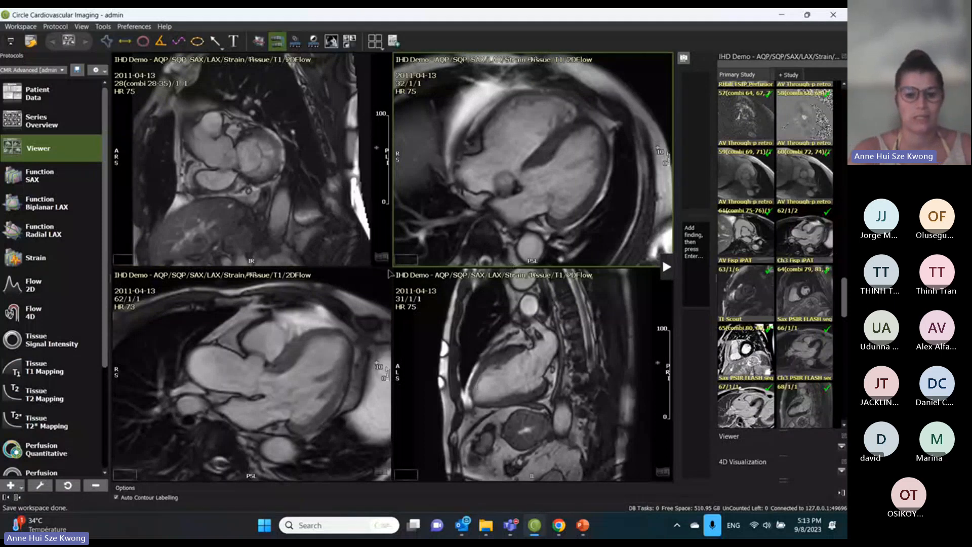
Play the cine loops from the short-axis view, move to its slice 4, and enlarge the heart there
left_click(295, 206)
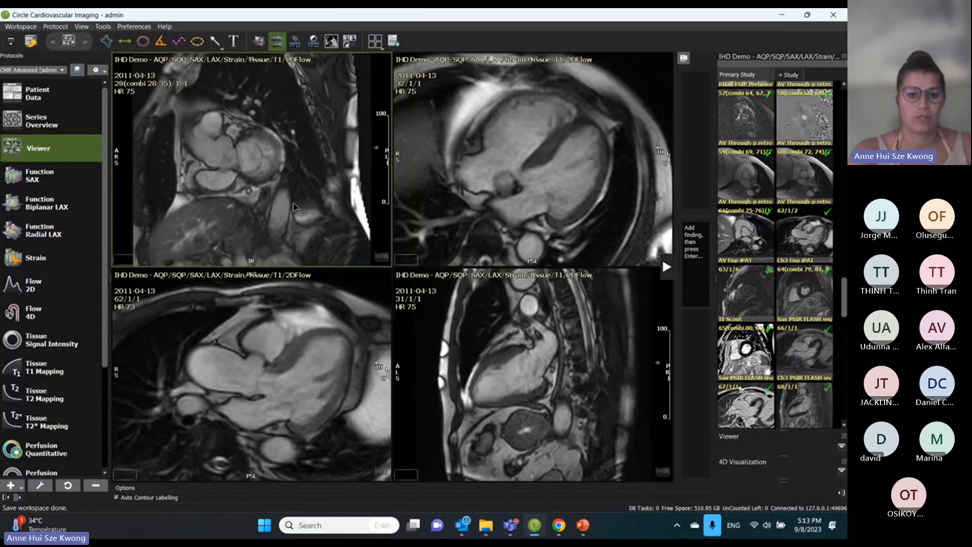
key("space")
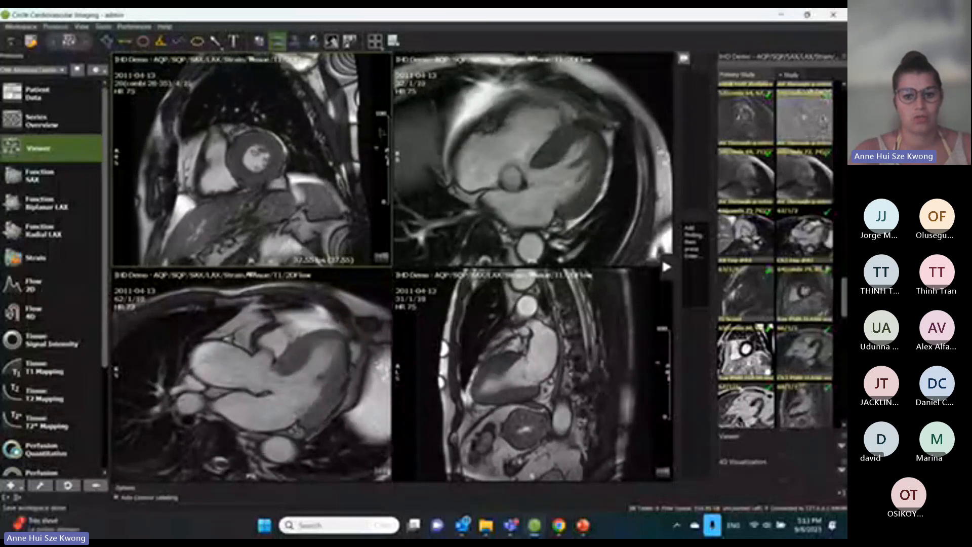
scroll(251, 160, "down", 5)
scroll(252, 159, "up", 8)
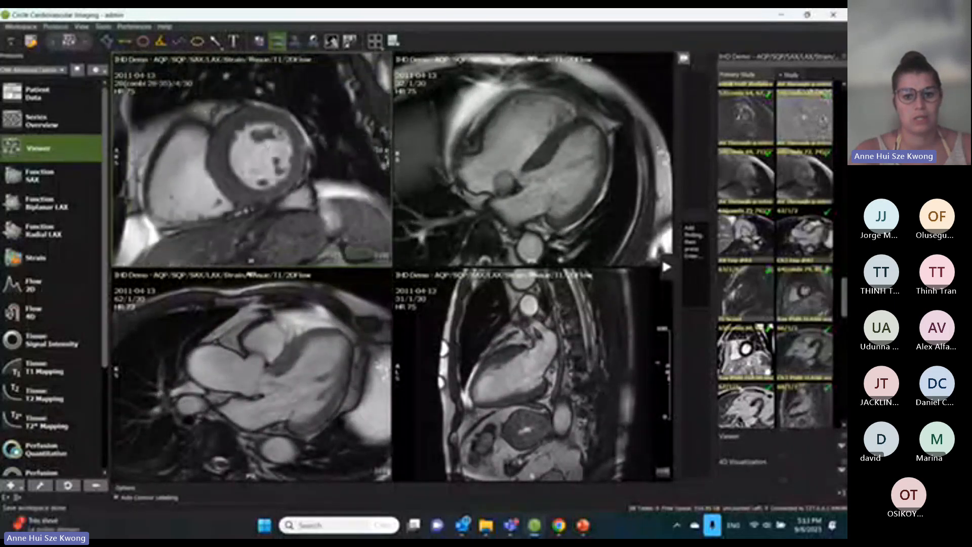
Rescale the heart in the short-axis view, stop the cine playback, and adjust the image's window level to darken it
scroll(252, 160, "down", 8)
left_click_drag(386, 108, 387, 112)
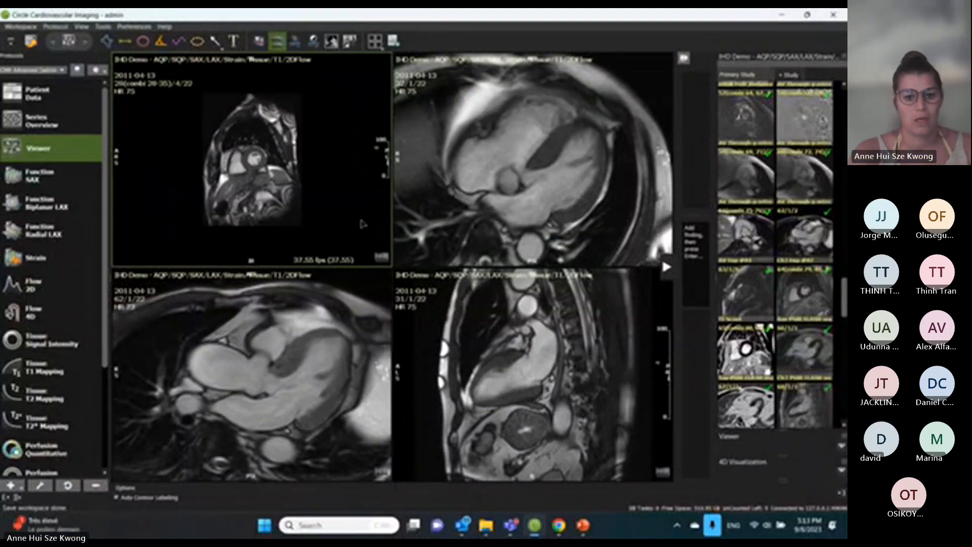
left_click_drag(388, 142, 386, 178)
key("space")
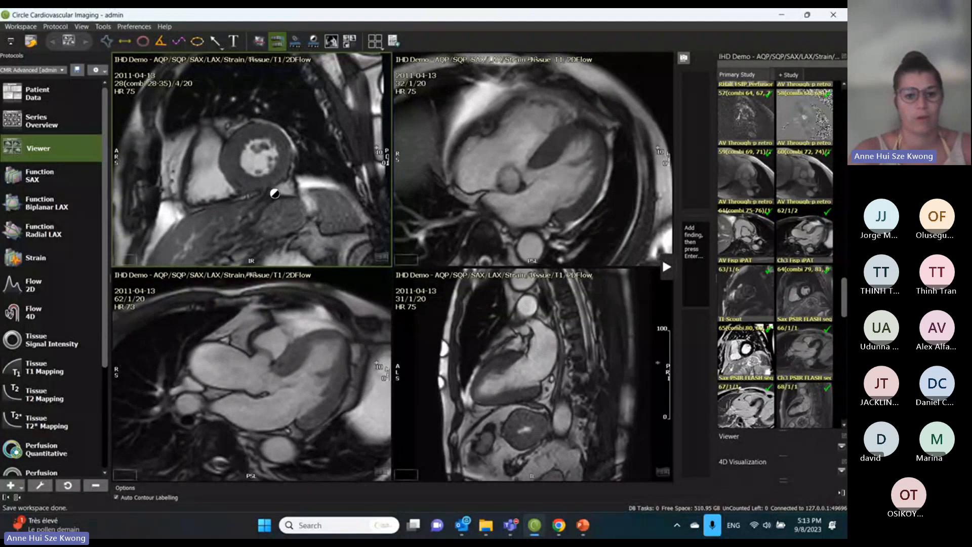
mouse_move(276, 196)
left_mouse_down()
mouse_move(266, 172)
mouse_move(272, 191)
left_mouse_up()
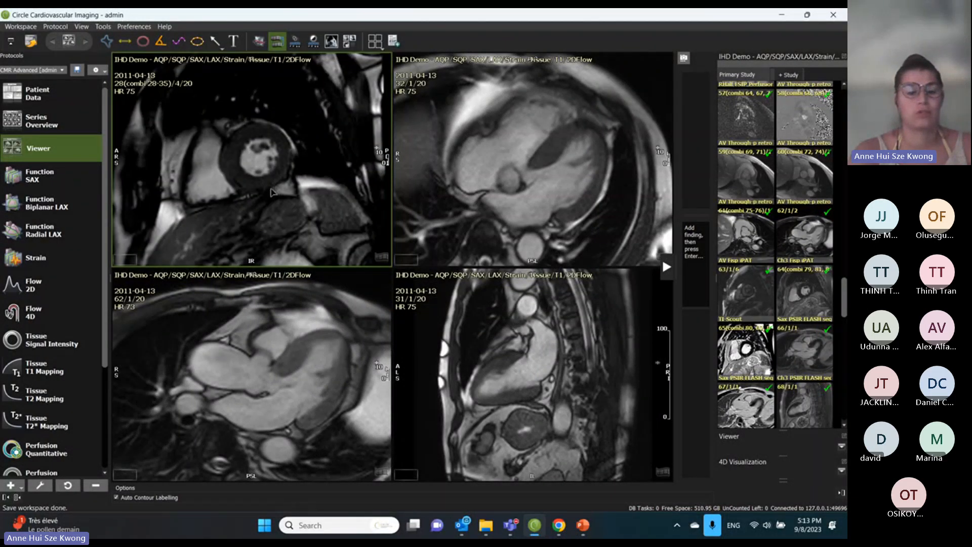
Show the short-axis reference lines on the long-axis views while moving to slice 2, and hide the lines again
left_click(260, 48)
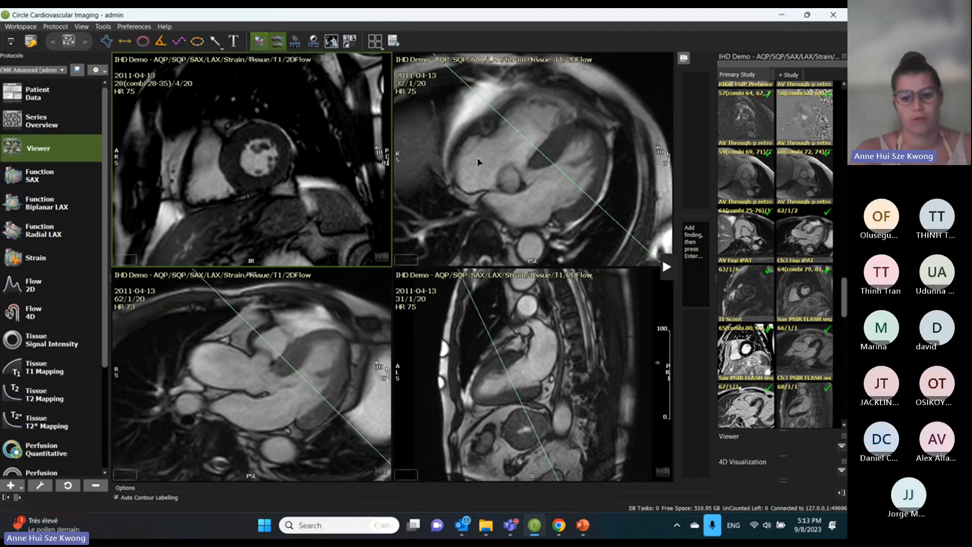
left_click(258, 41)
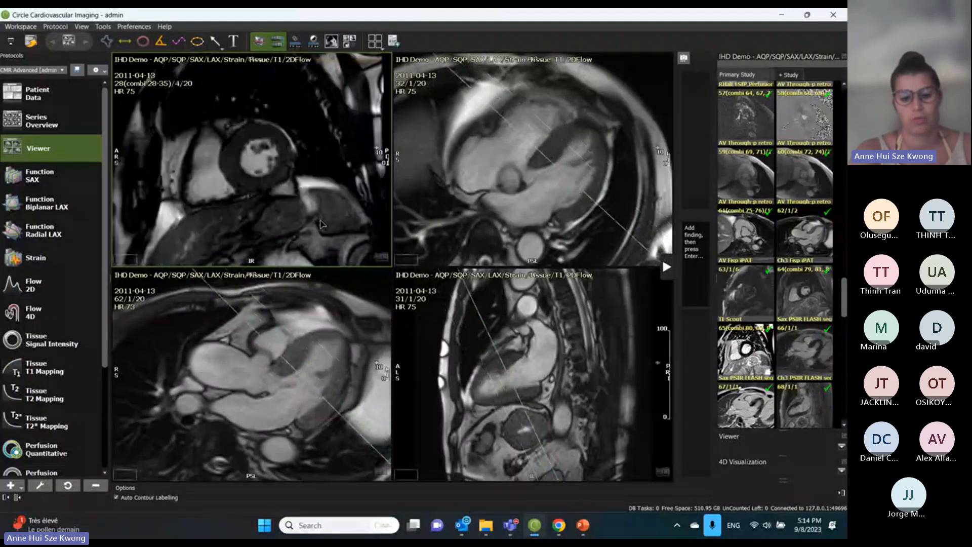
scroll(320, 223, "up", 3)
scroll(320, 223, "down", 1)
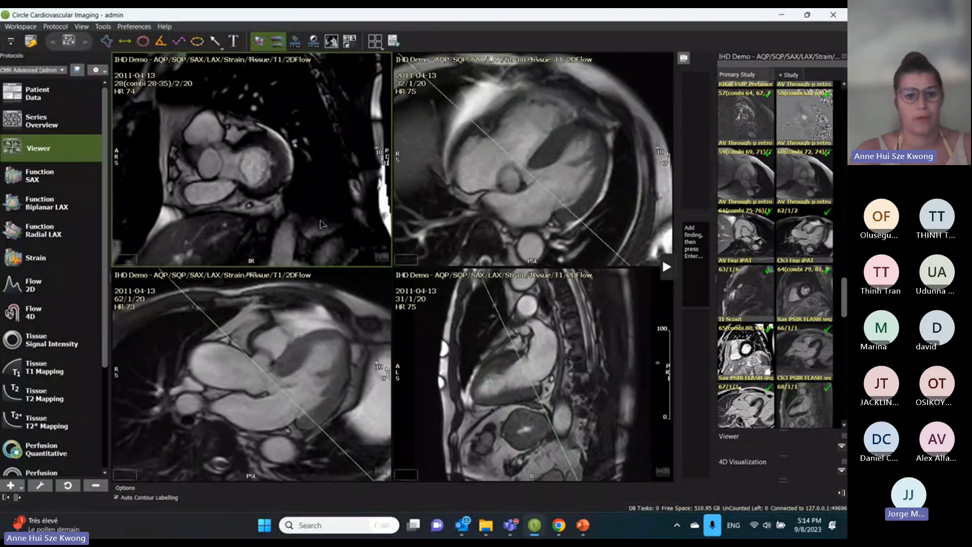
left_click(258, 42)
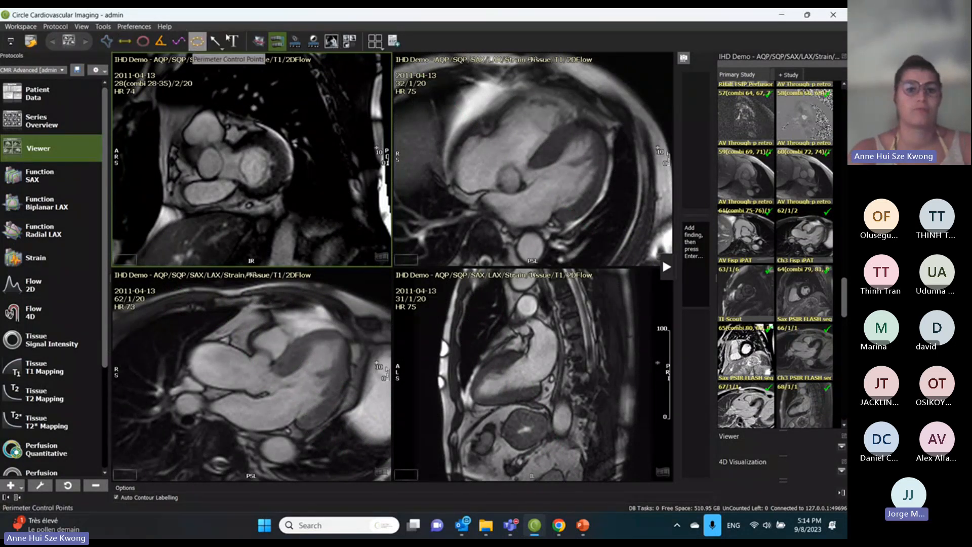
View the short-axis series enlarged on its own and as a Multiview of all slices, playing and stopping its cine loops
left_click(332, 43)
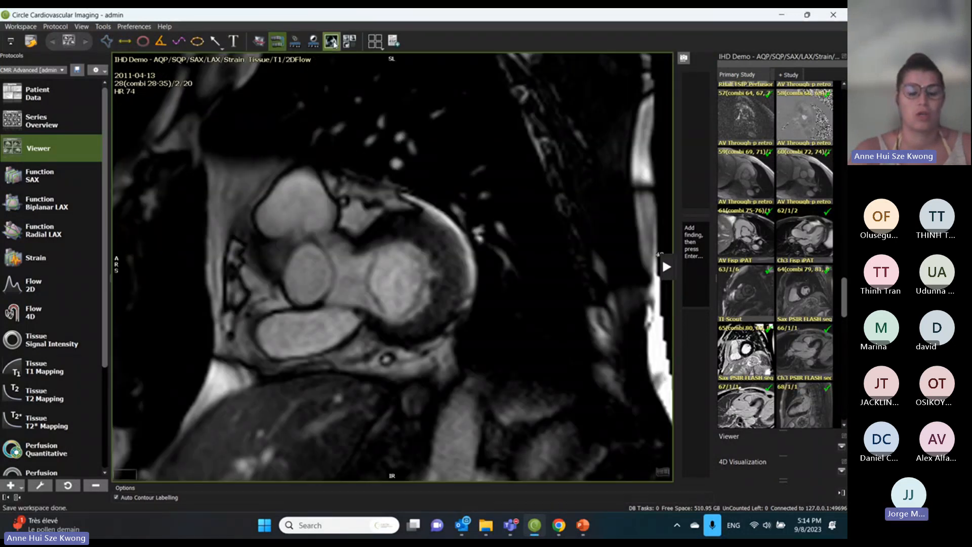
left_click(349, 42)
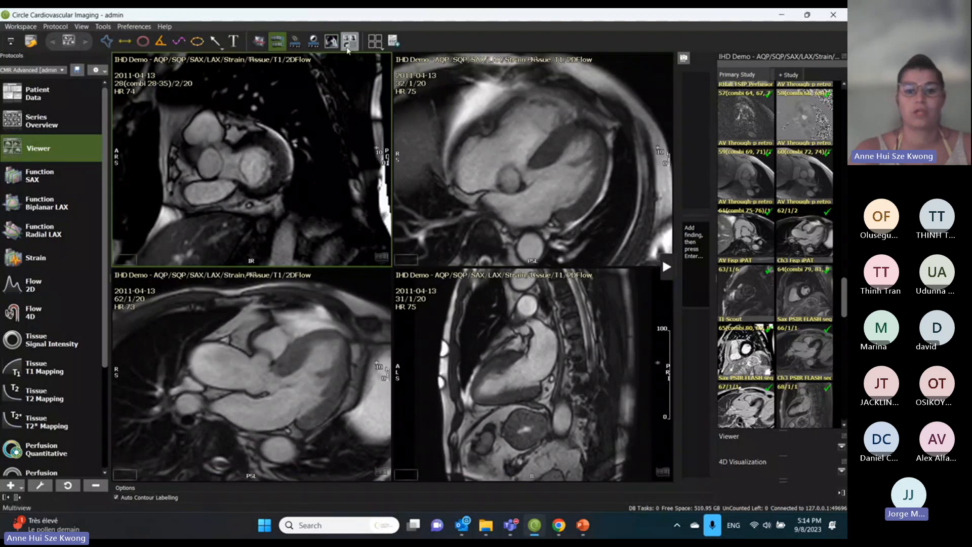
left_click(349, 43)
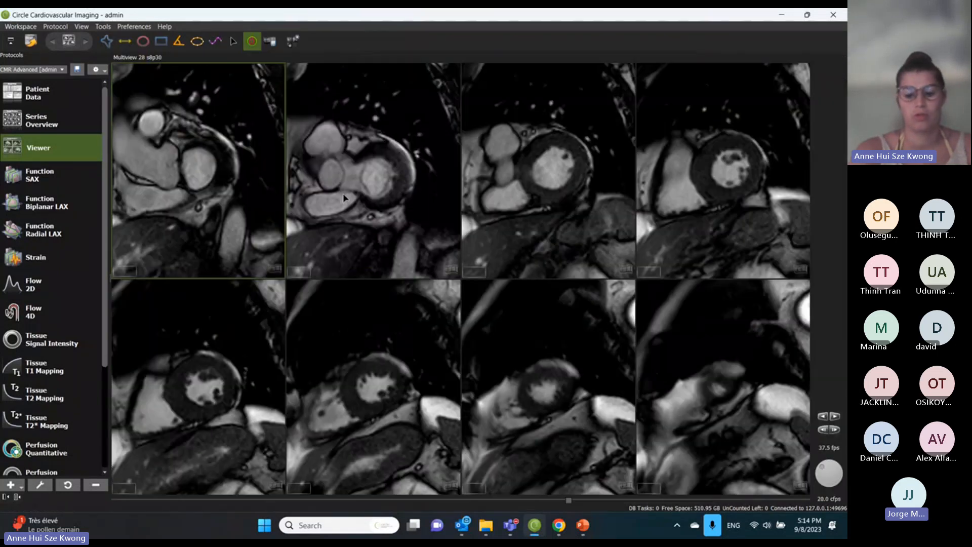
left_click(343, 197)
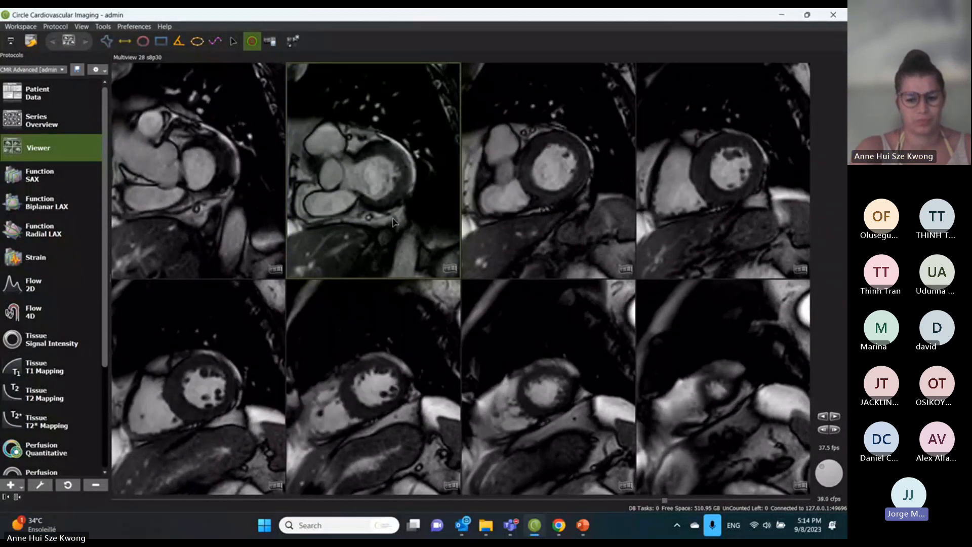
key("space")
key("XF86AudioRaiseVolume")
key("XF86AudioRaiseVolume")
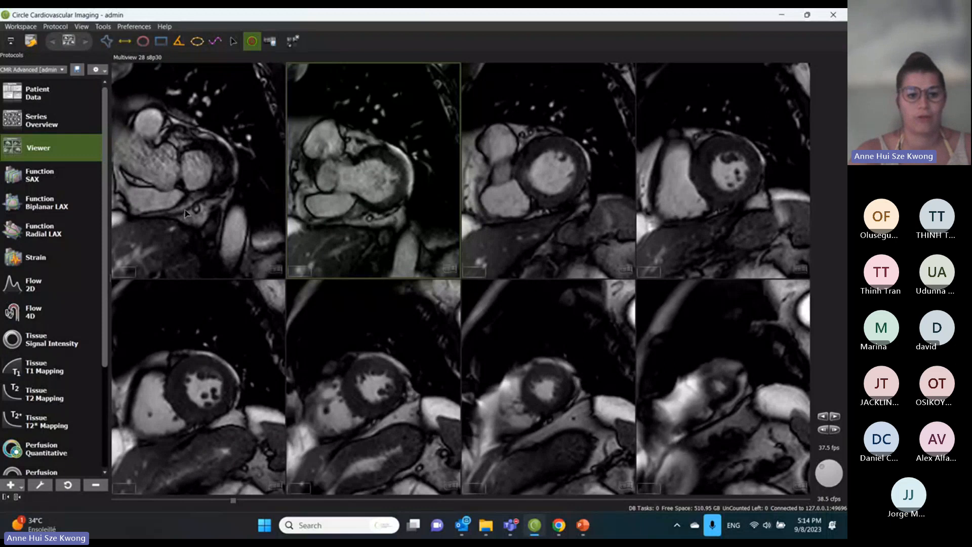
Open the Function SAX module and load series 28, Sax Fisp iPAT, into the SAX3D stack
left_click(24, 183)
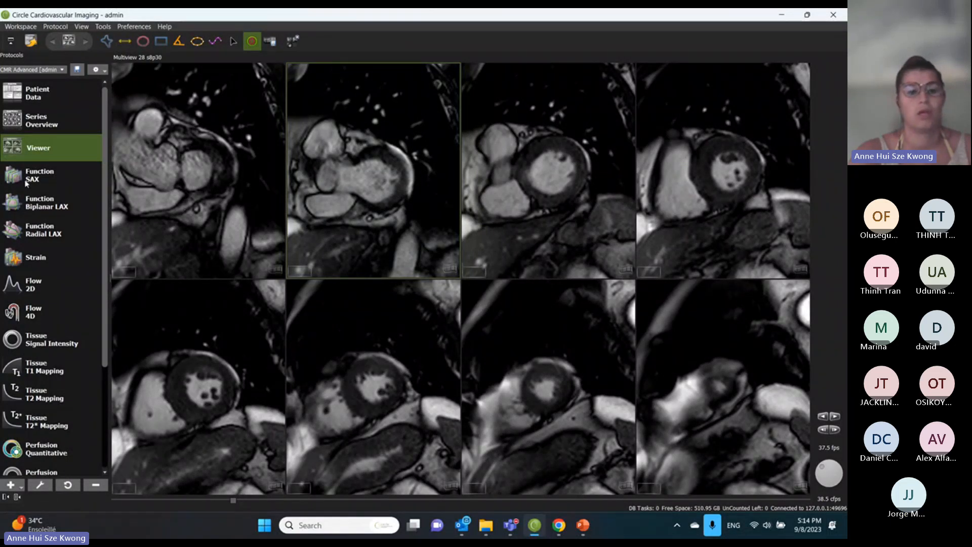
scroll(792, 215, "up", 10)
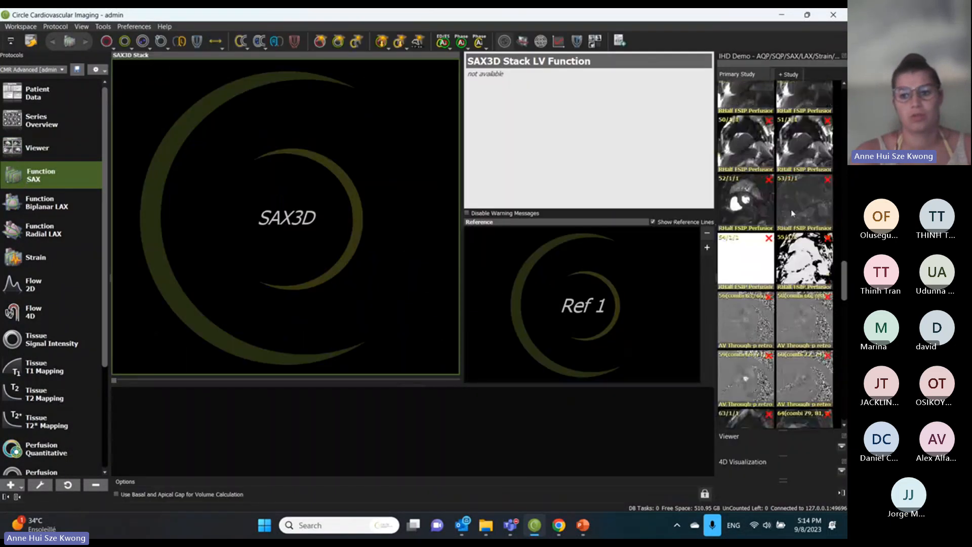
scroll(793, 214, "up", 10)
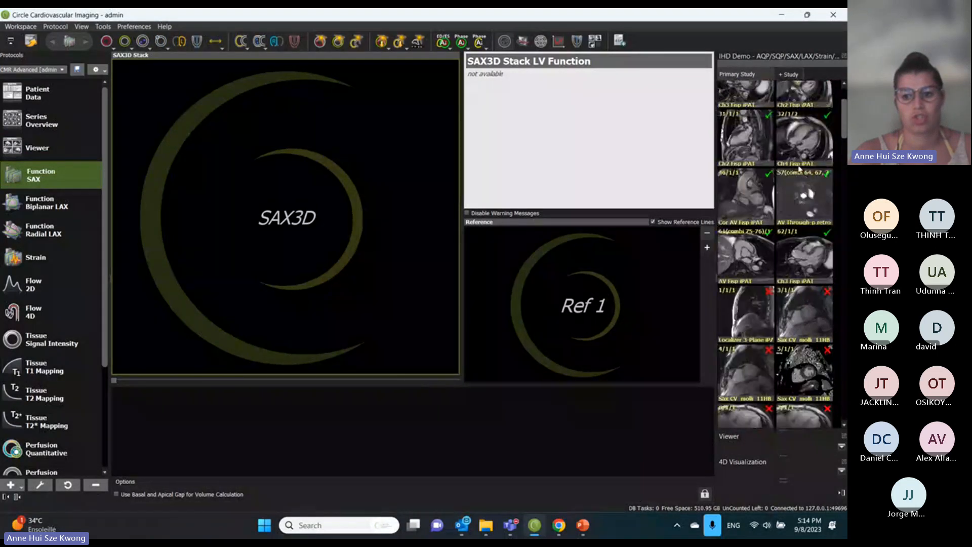
scroll(794, 208, "up", 5)
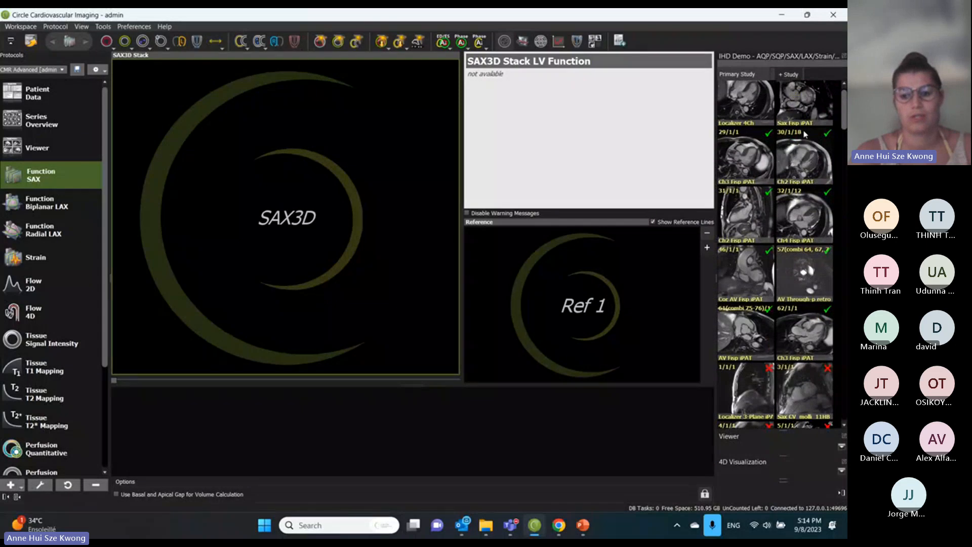
scroll(805, 135, "up", 1)
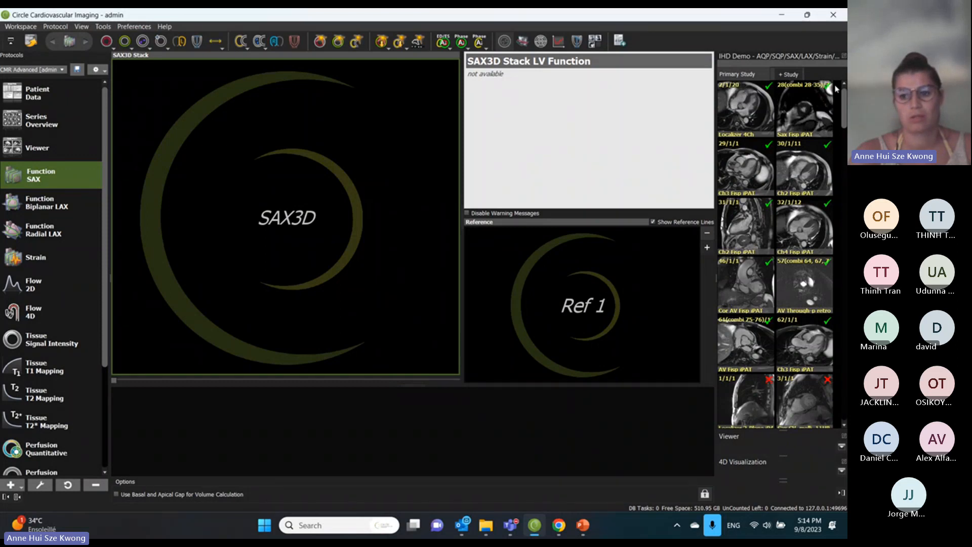
left_click_drag(837, 88, 211, 220)
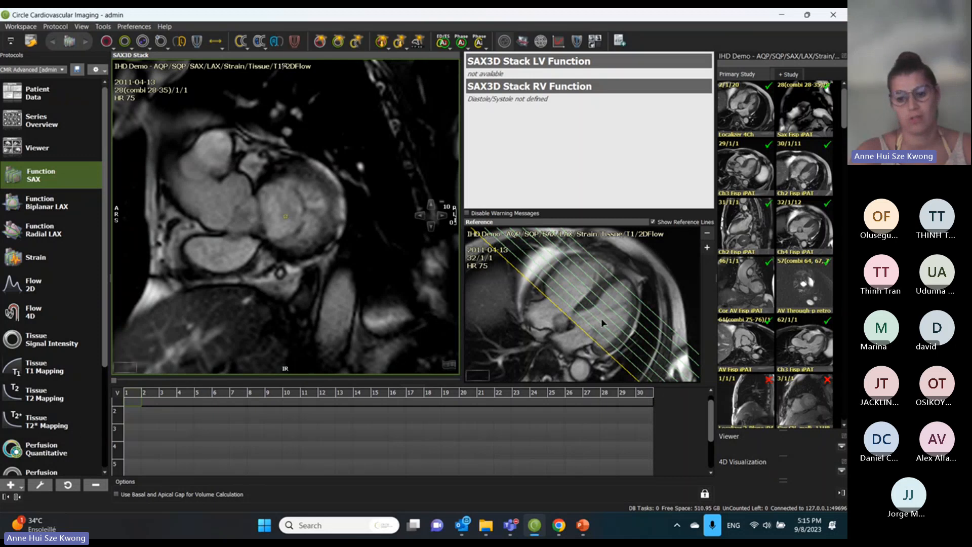
Try the two-chamber series and two additional views in the Reference area, and restore the single four-chamber view
left_click(727, 234)
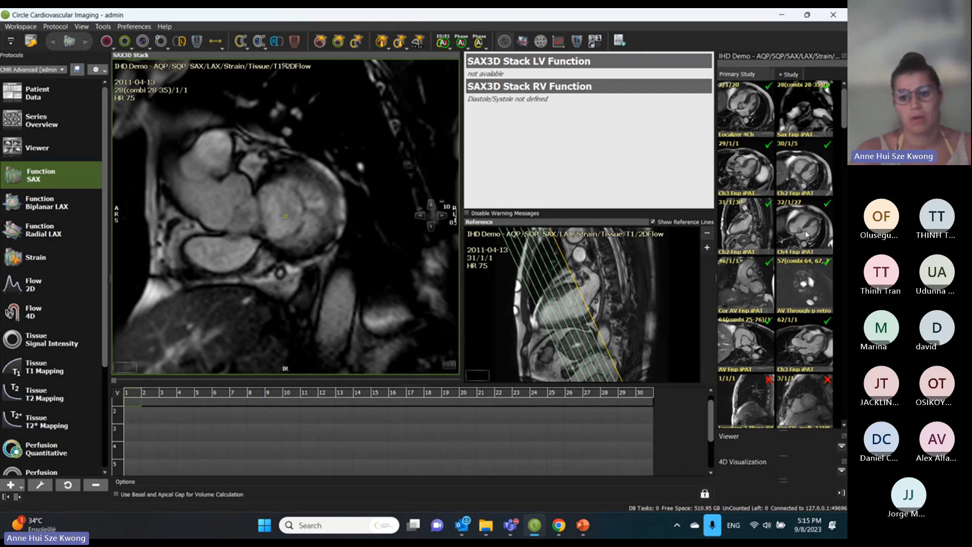
left_click_drag(801, 231, 537, 286)
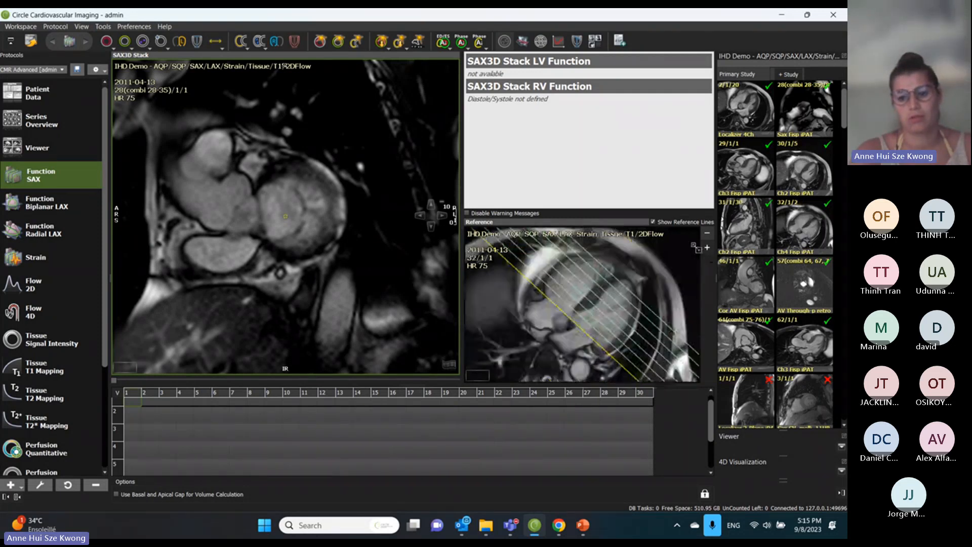
left_click(707, 248)
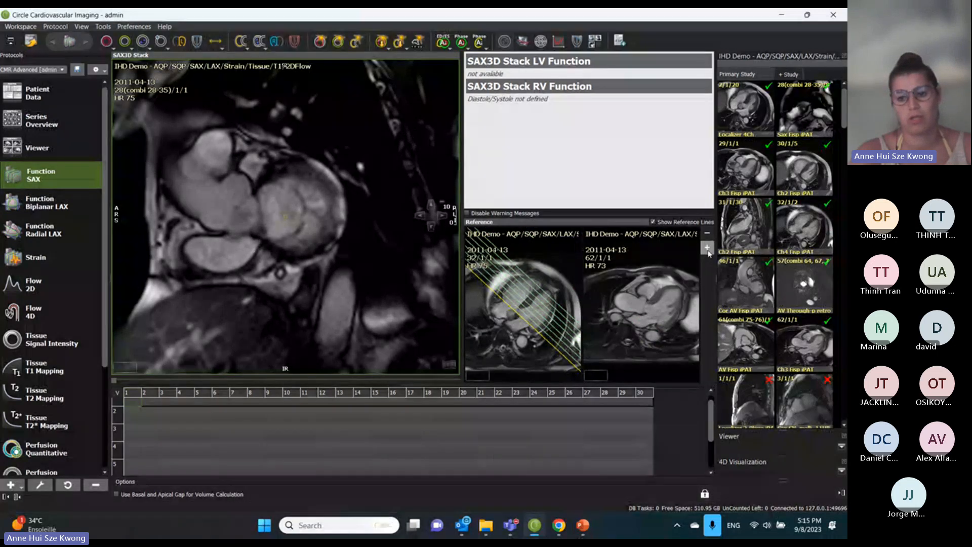
left_click(707, 248)
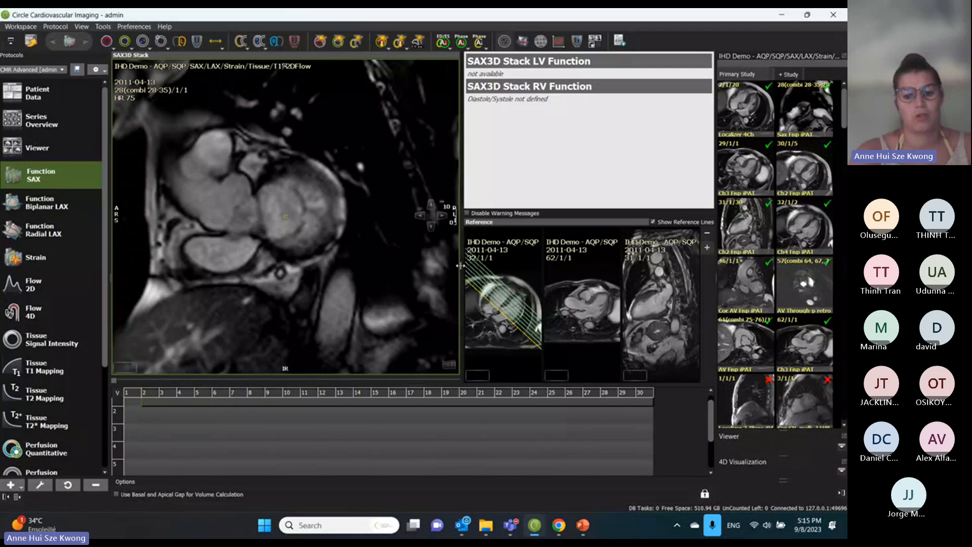
mouse_move(459, 266)
left_mouse_down()
mouse_move(319, 265)
mouse_move(445, 266)
left_mouse_up()
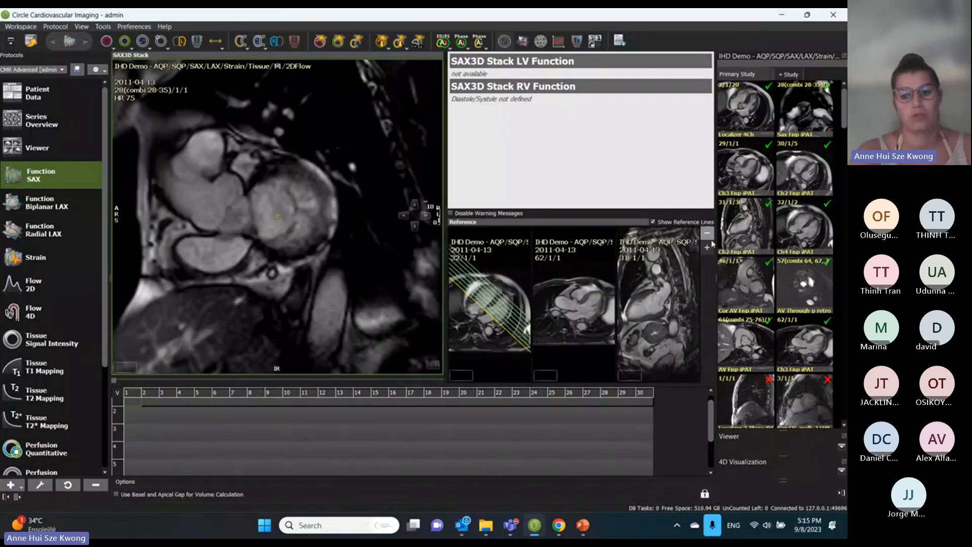
left_click(707, 234)
left_click(707, 233)
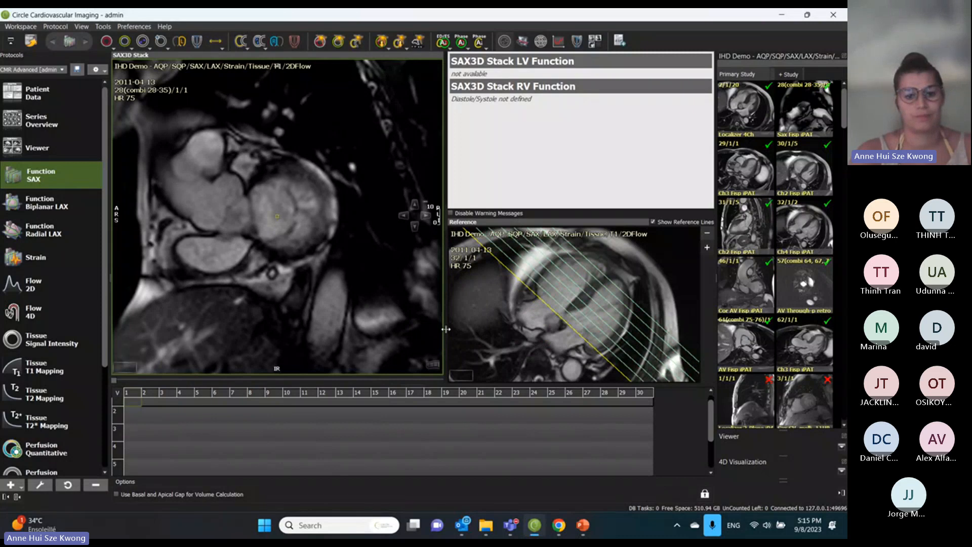
left_click_drag(446, 329, 468, 329)
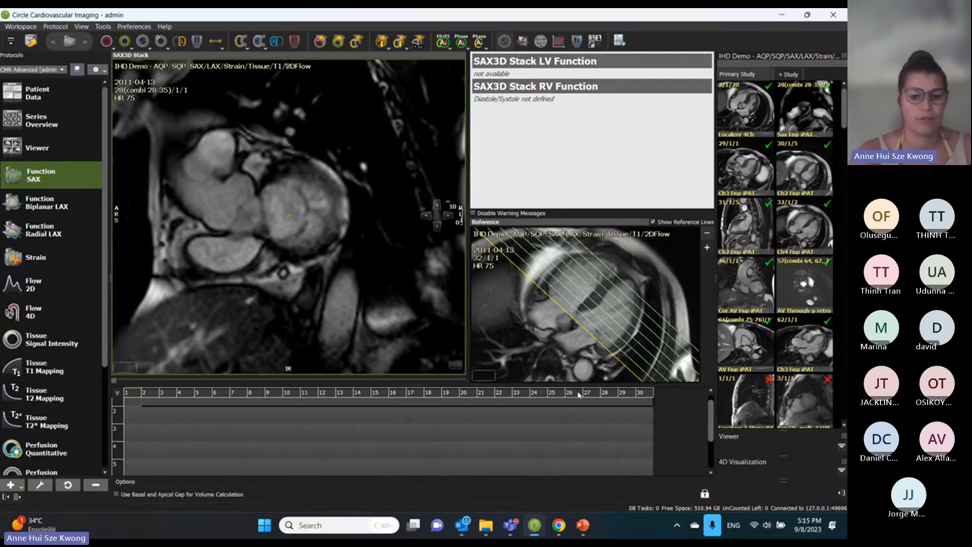
Browse the short-axis stack from slice 4, phase 8 and slice 3, phase 11 to slice 5, phase 18, and back up to slice 1
left_click(255, 451)
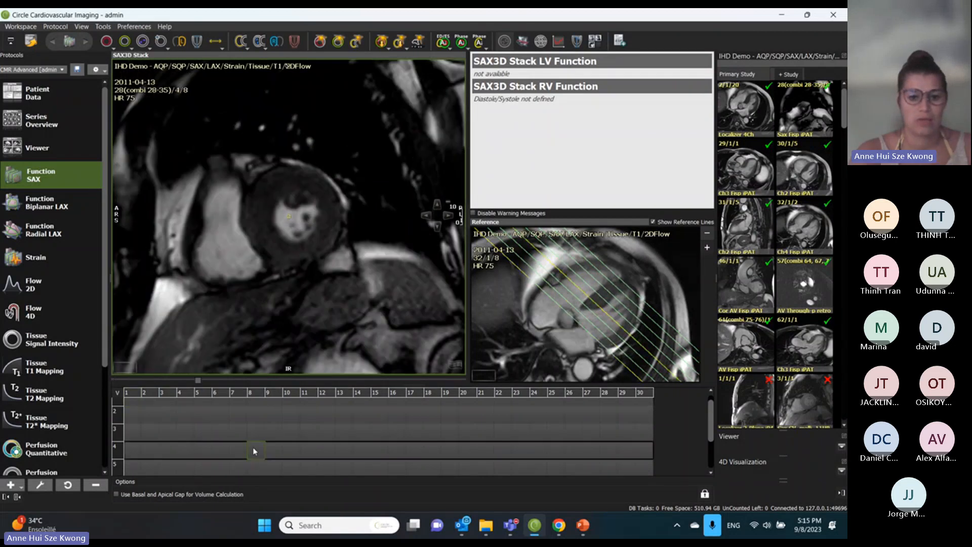
left_click(312, 438)
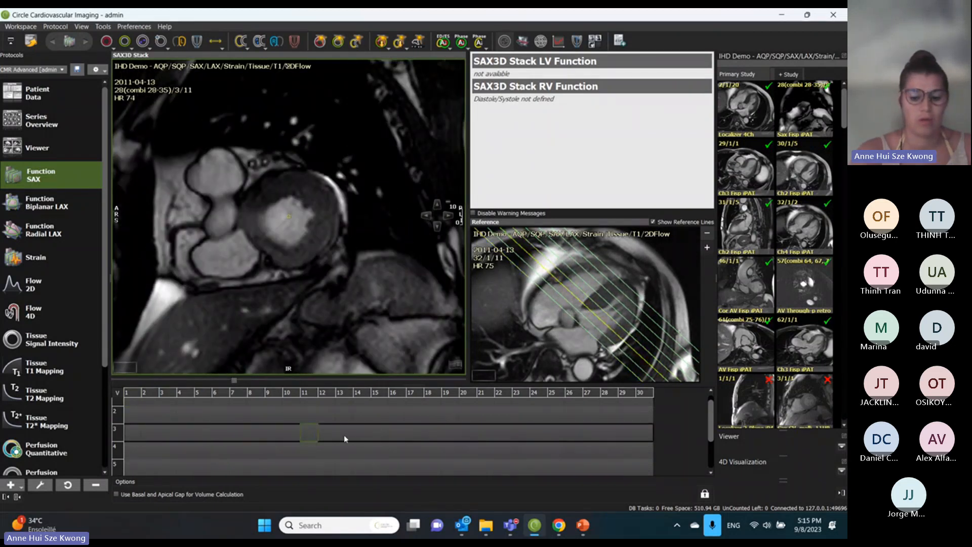
key("Right")
key("Right")
key("Right")
key("Right")
key("Right")
key("Right")
key("Right")
key("Down")
key("Down")
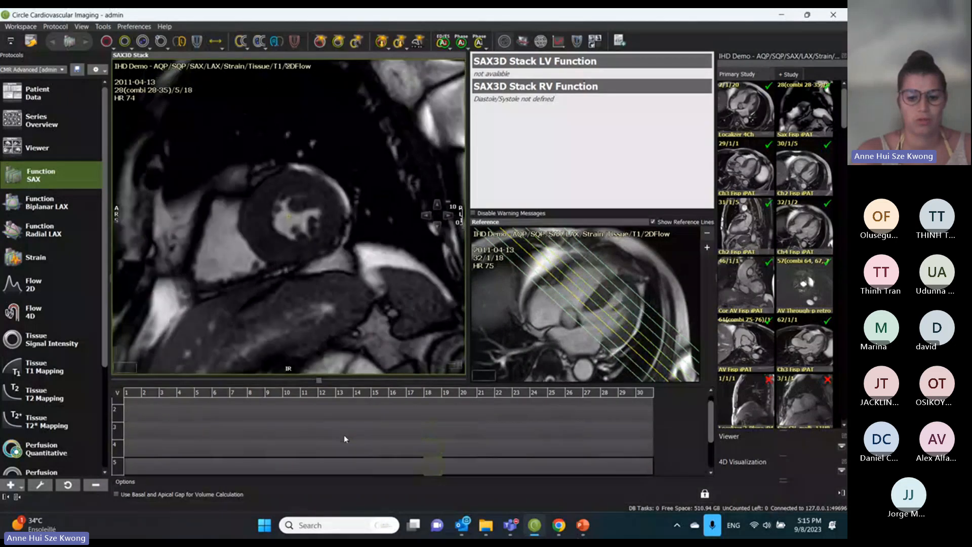
key("Up")
key("Up")
key("Up")
key("Up")
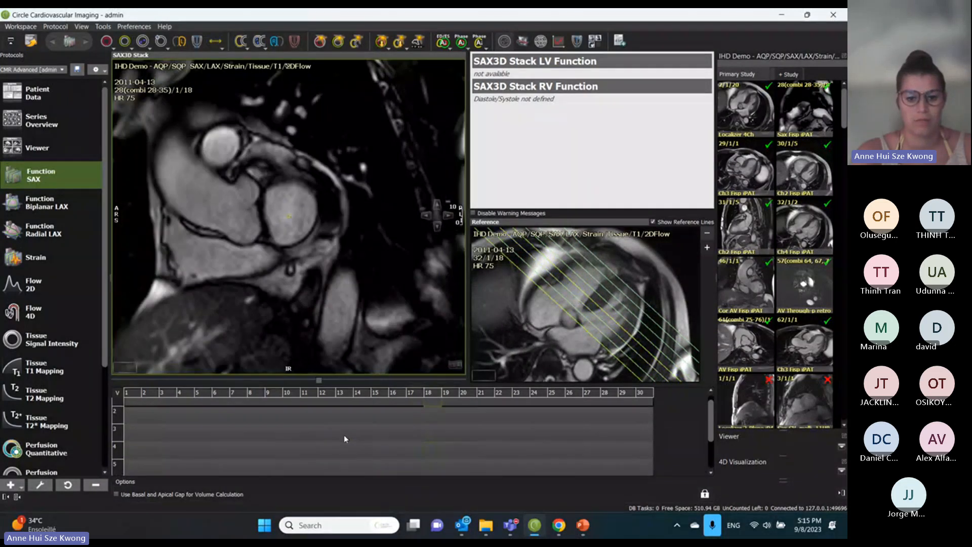
Move to slice 3, phase 16, and preview the slice and phase grid as image thumbnails before returning to the compact grid
left_click(344, 435)
key("Up")
key("Right")
key("Right")
key("Right")
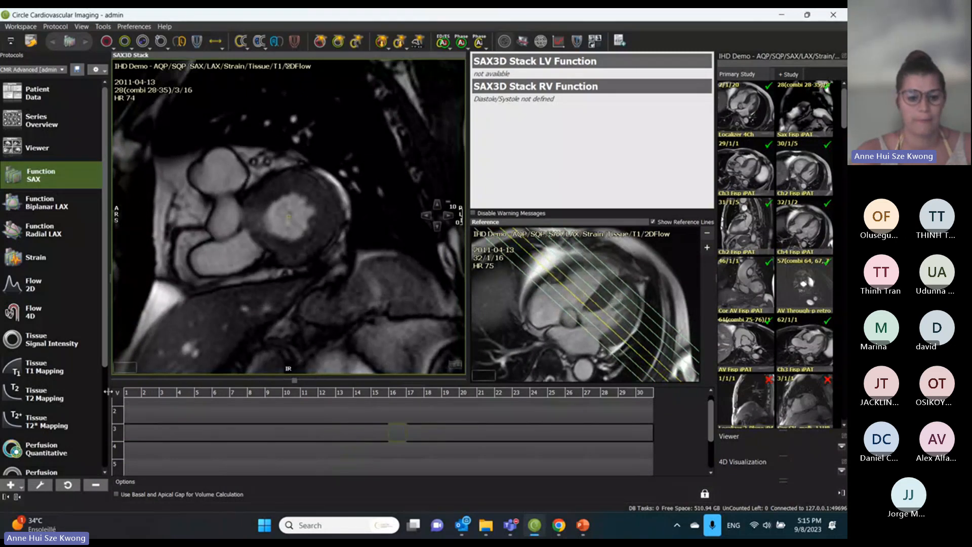
left_click(119, 394)
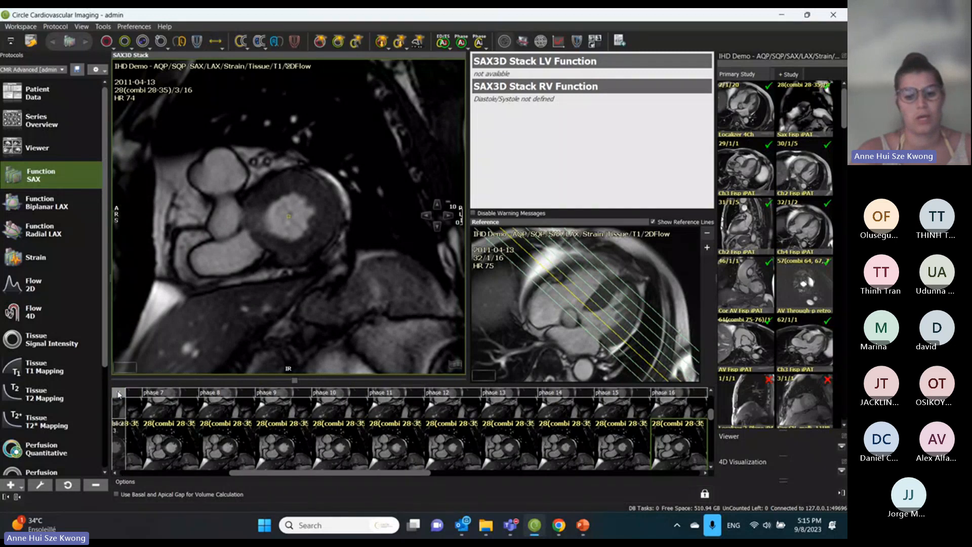
left_click(119, 393)
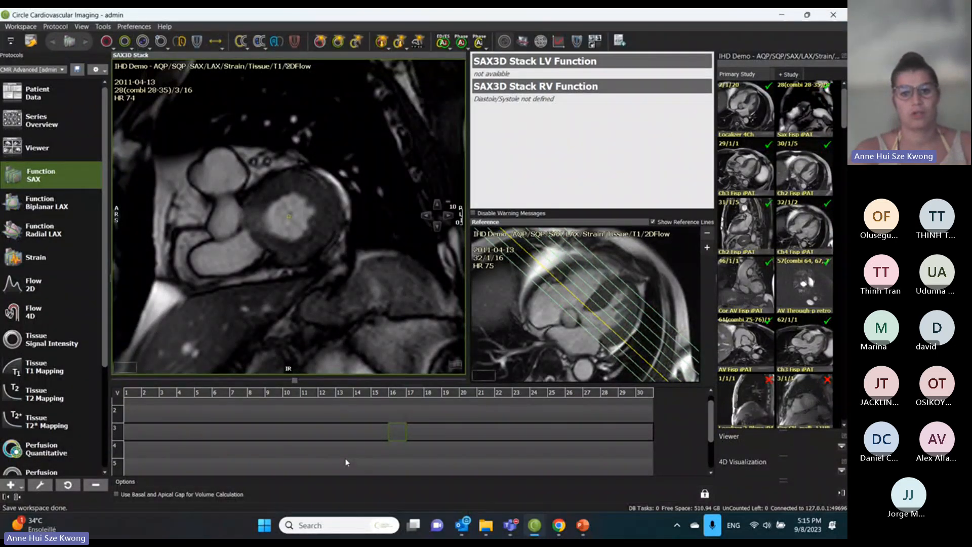
Detect the LV/RV contours automatically at the ED/ES phases, and check slice 4 from phase 11 back to phase 7
left_click(442, 43)
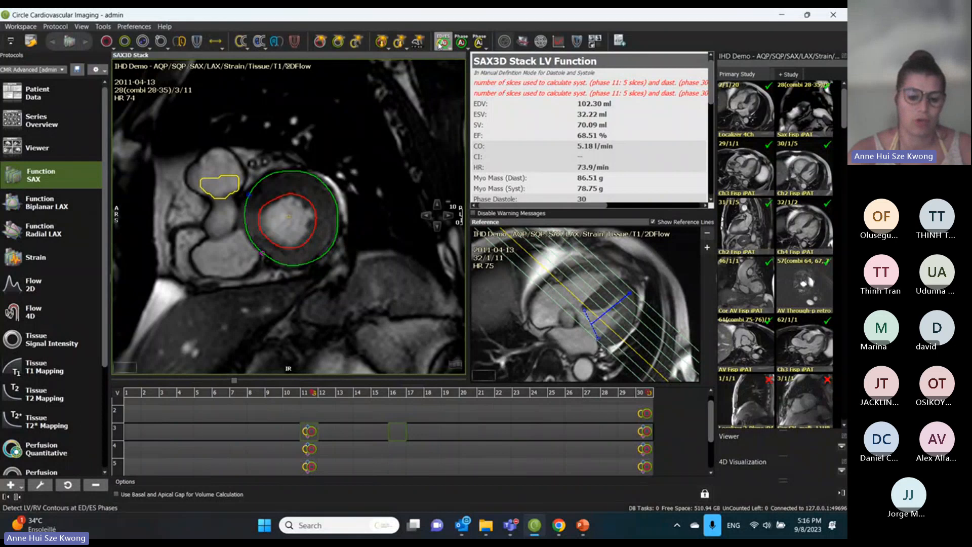
left_click(314, 454)
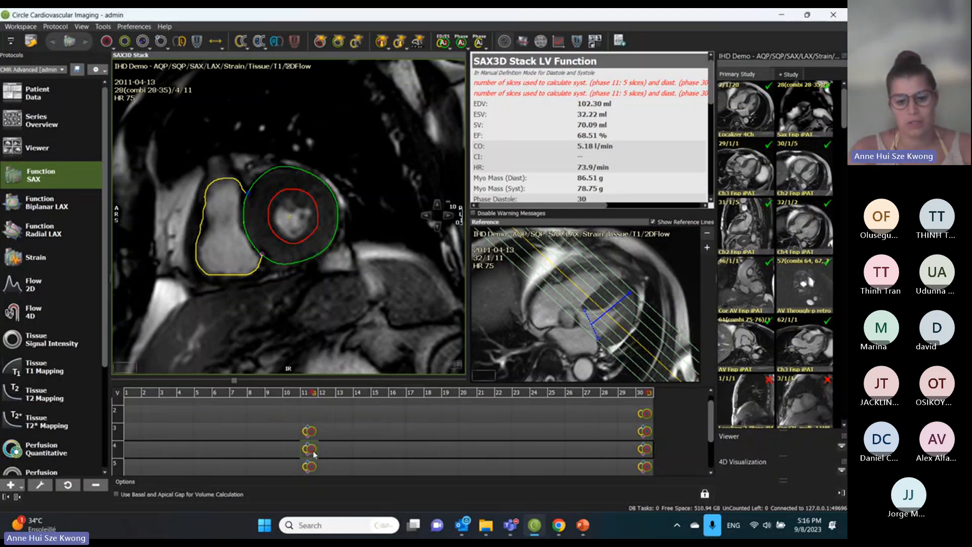
key("Left")
key("Left")
key("Left")
key("Left")
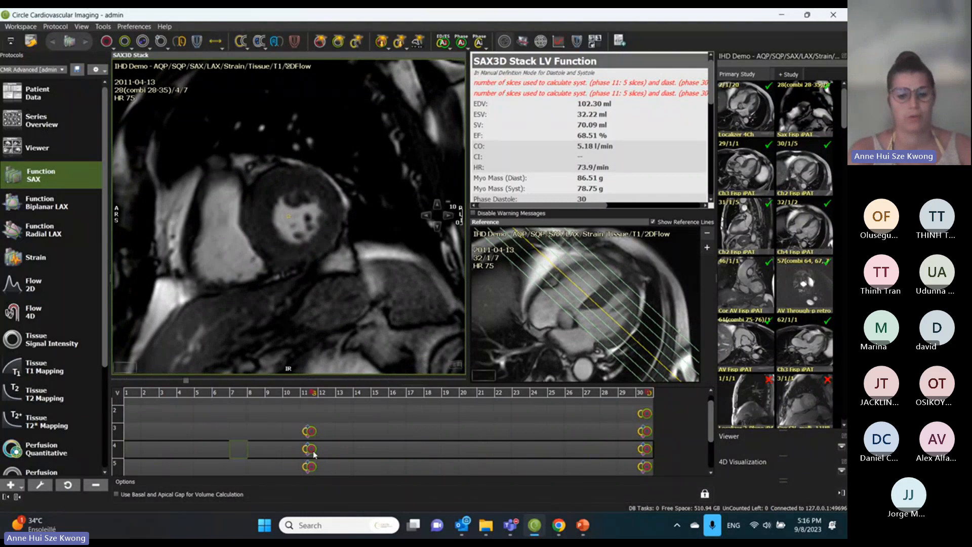
Define phase 10 as RV systole and detect the RV contours automatically for that phase, with slice 4 selected
key("Right")
key("Right")
key("Right")
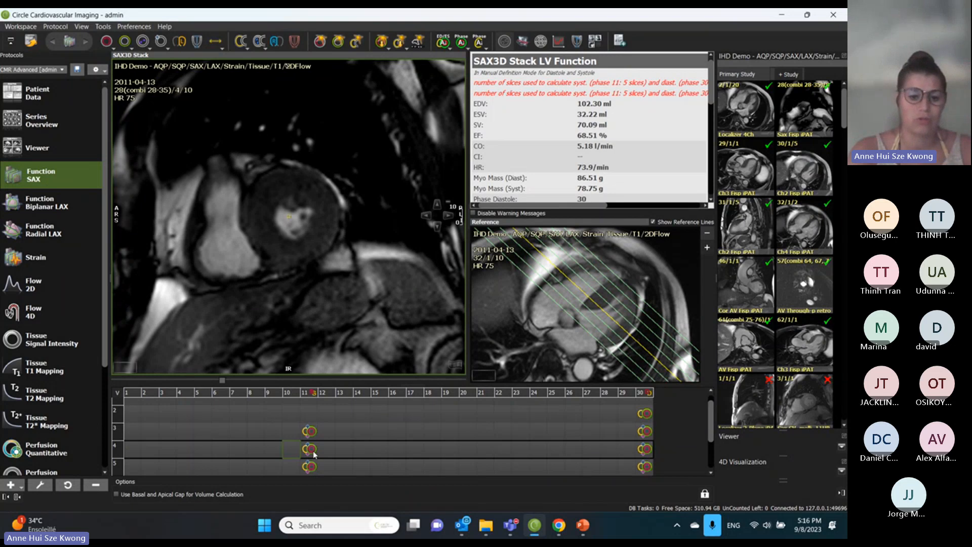
right_click(292, 396)
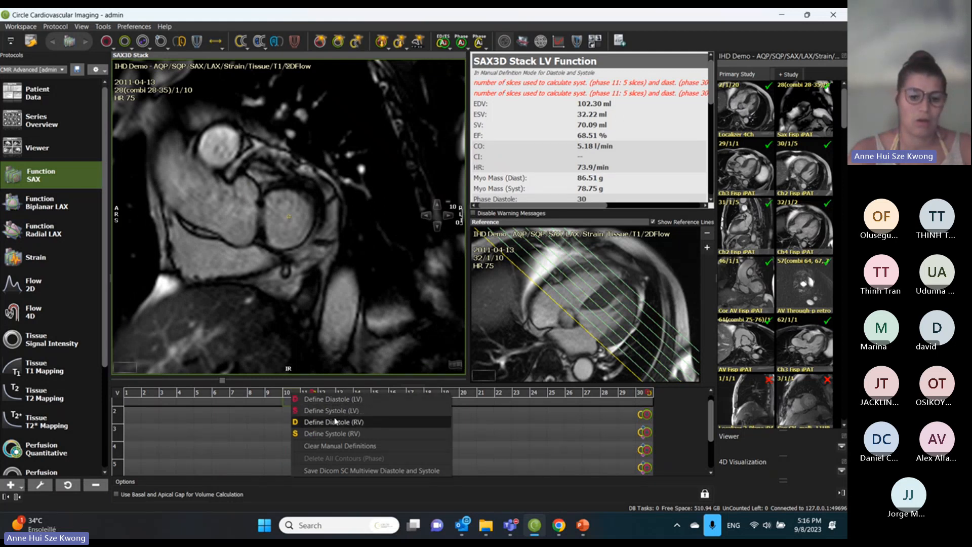
left_click(332, 434)
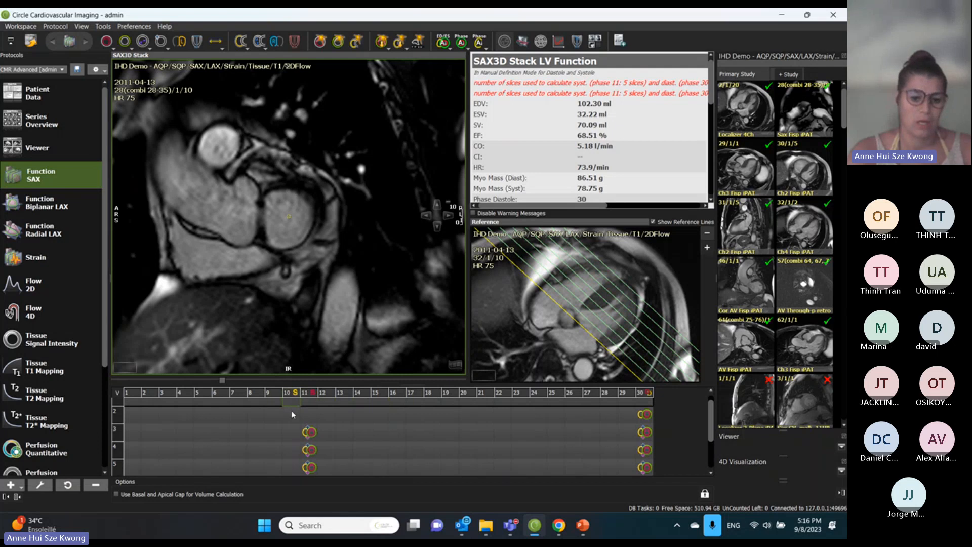
left_click(294, 451)
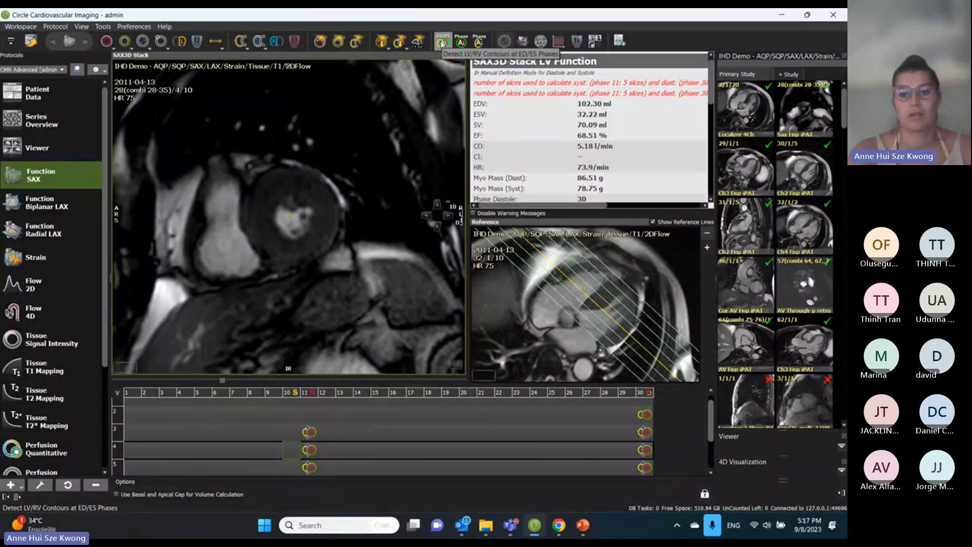
left_click(476, 42)
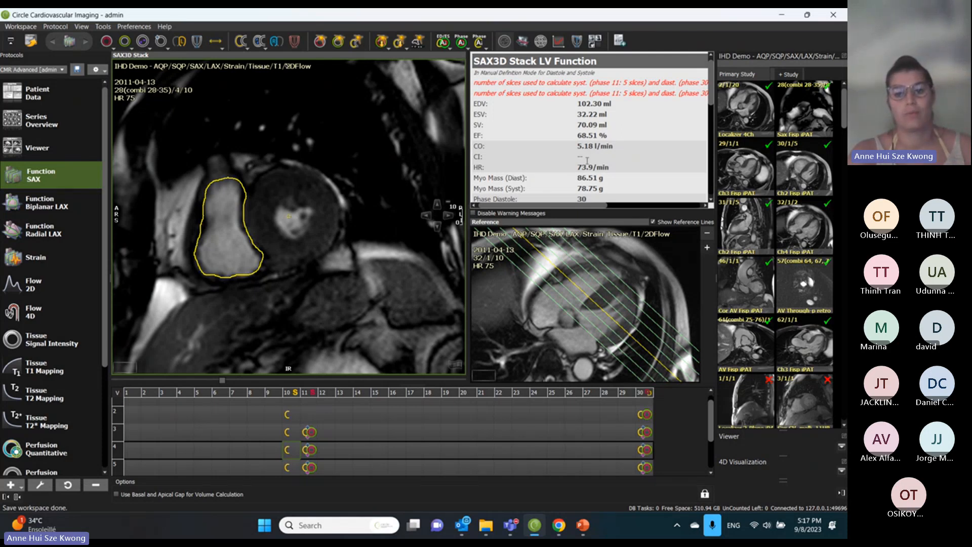
Review the SAX3D stack's LV and RV function results, including the diastole and systole phases
scroll(587, 160, "down", 3)
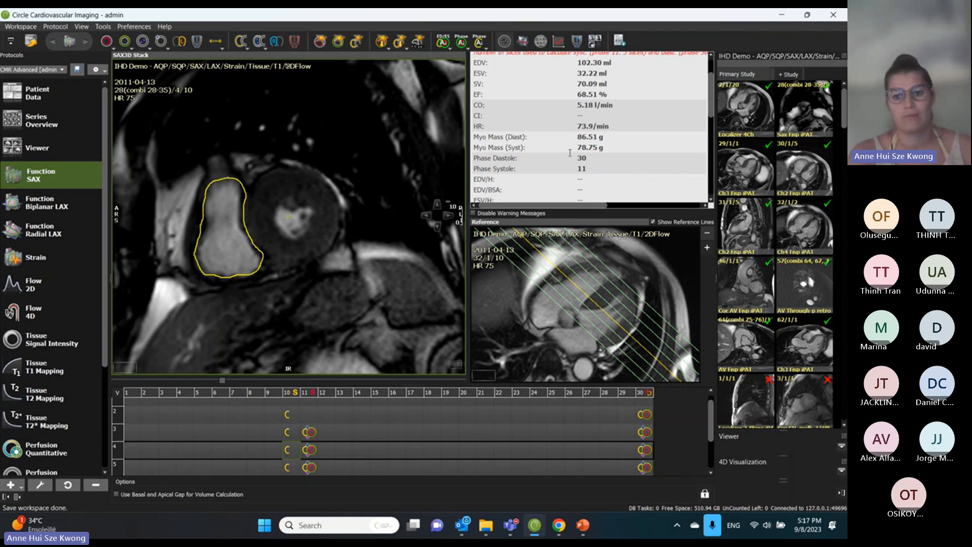
scroll(570, 152, "up", 3)
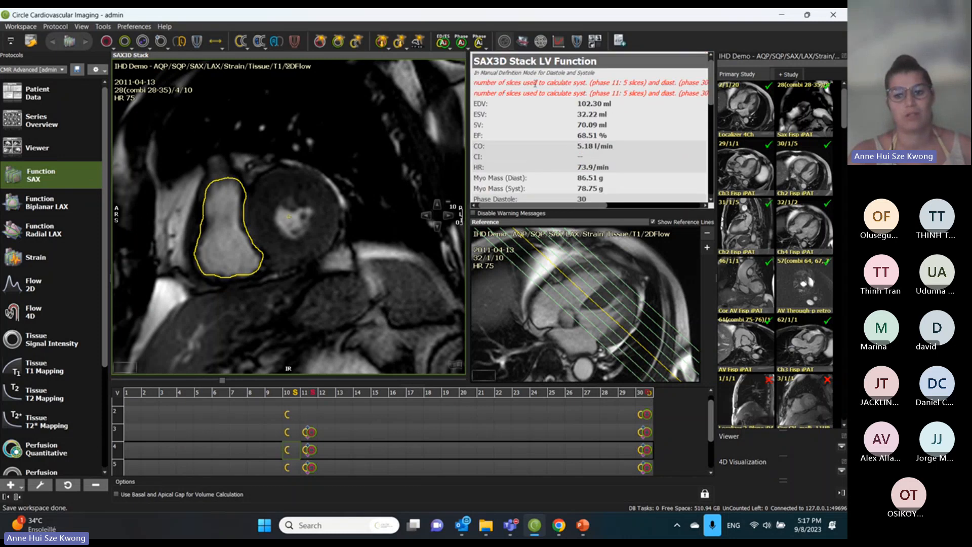
scroll(577, 152, "down", 5)
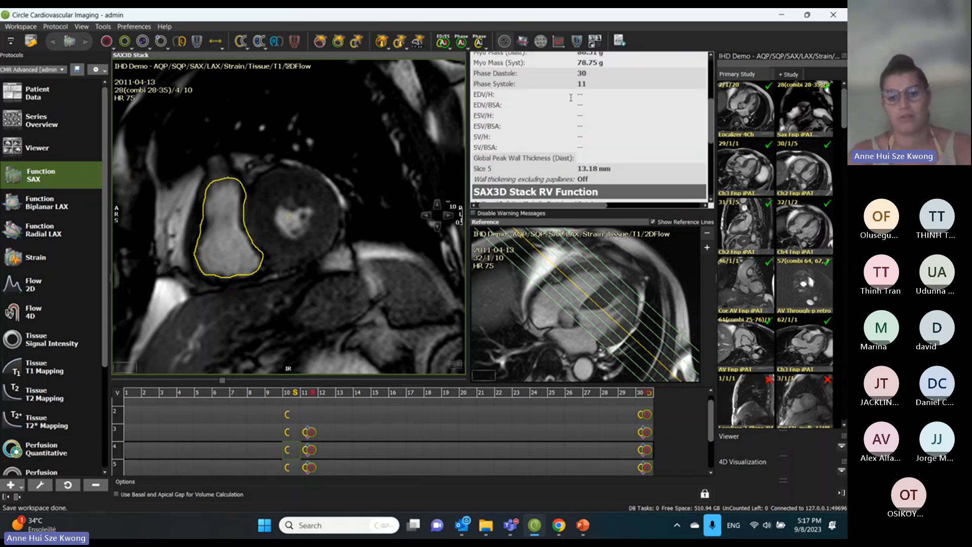
scroll(549, 155, "down", 5)
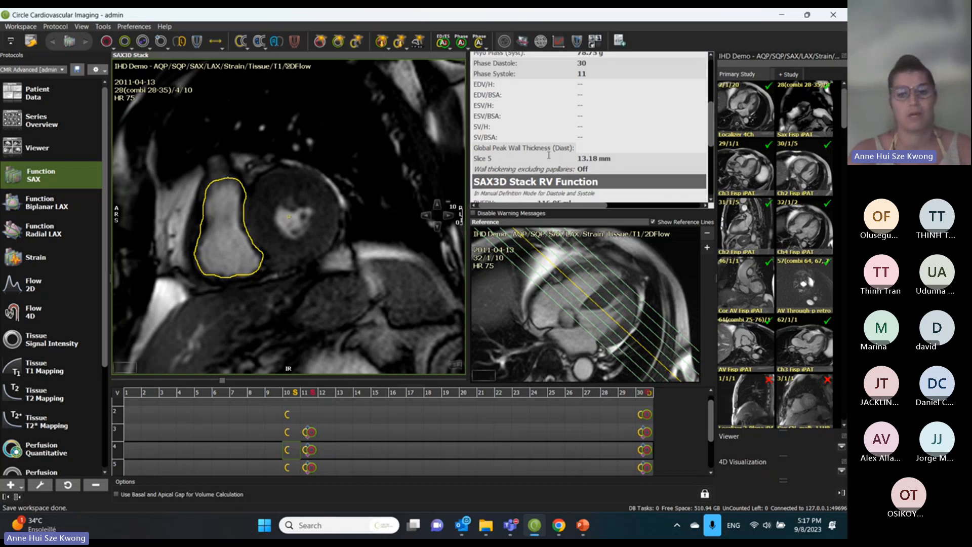
scroll(549, 155, "down", 1)
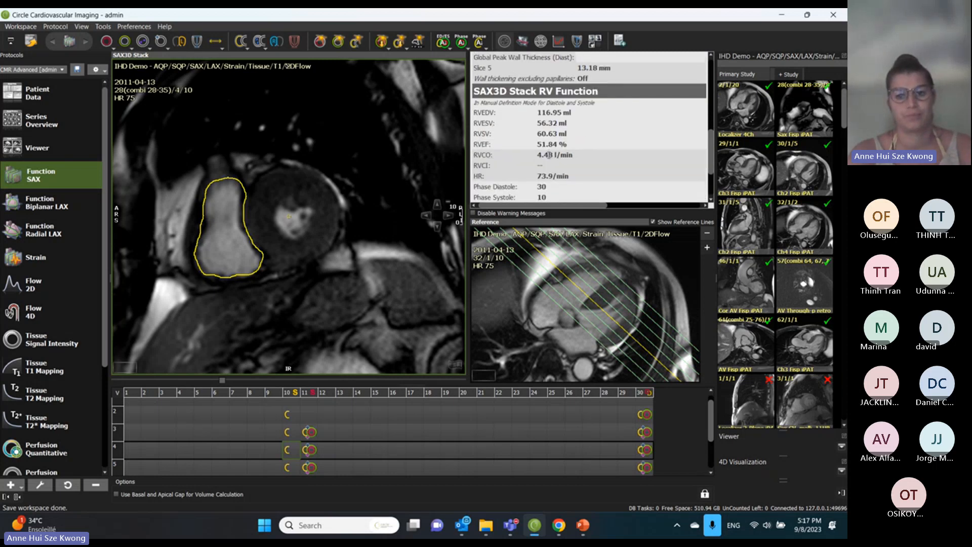
scroll(549, 155, "up", 10)
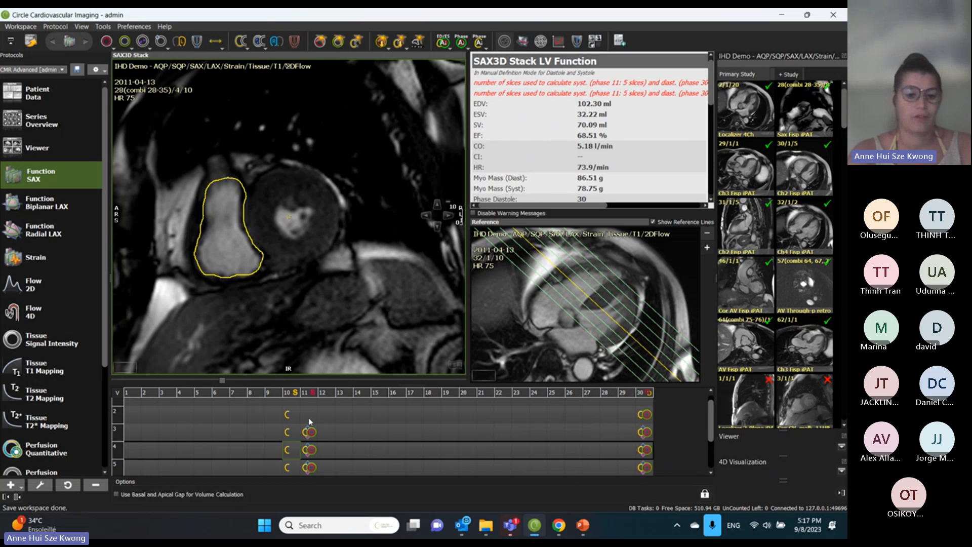
On slice 4, phase 11, try reshaping the lower part of the LV endocardial contour freehand, and undo the last edit
left_click(311, 449)
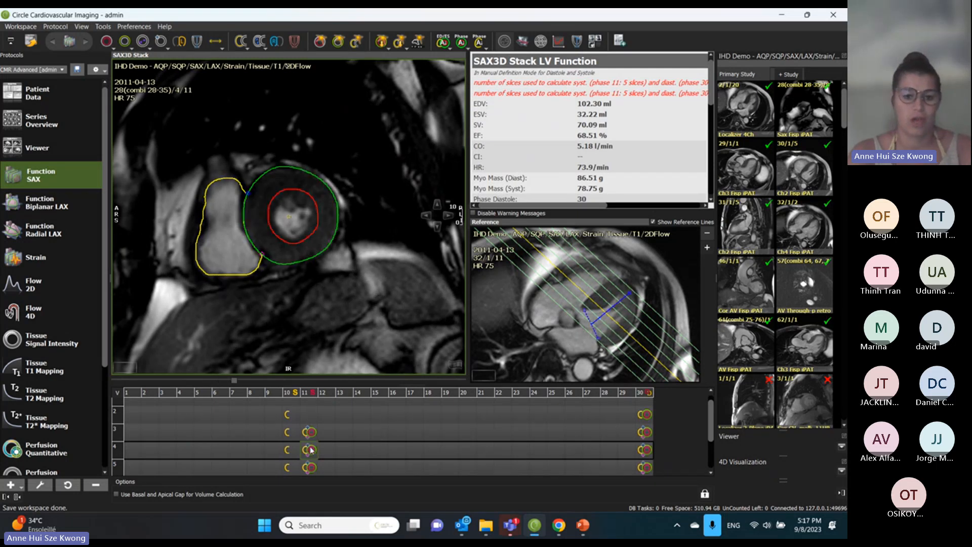
left_click(320, 232)
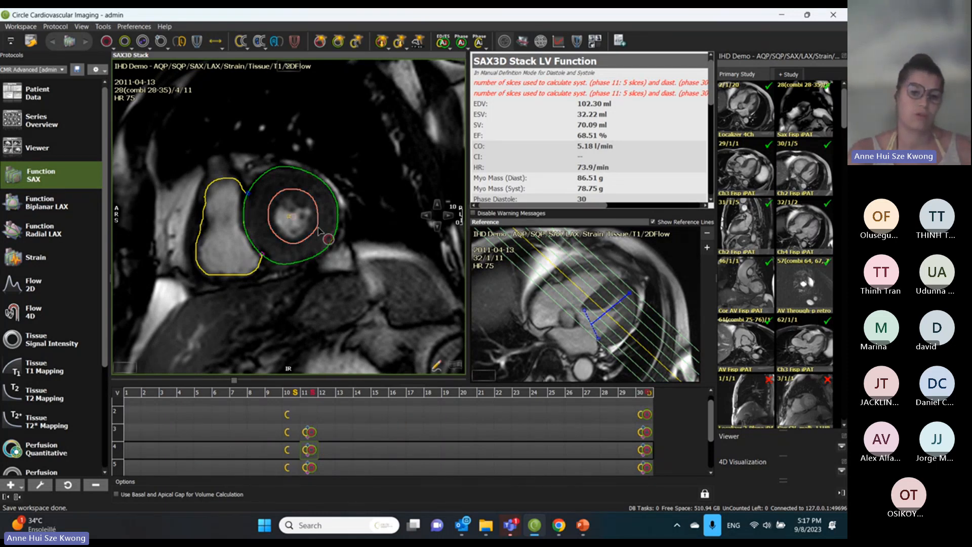
mouse_move(320, 229)
left_mouse_down()
mouse_move(275, 243)
mouse_move(272, 223)
left_mouse_up()
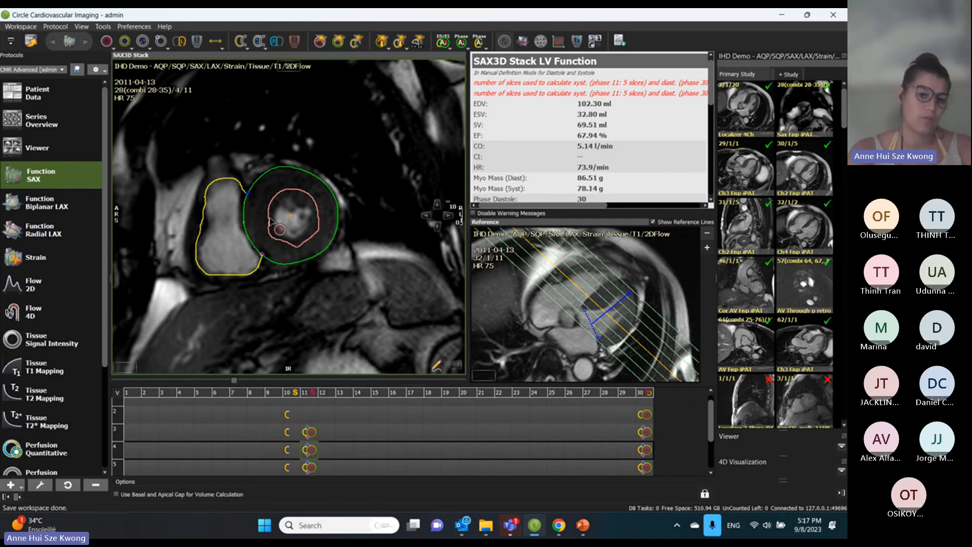
key("ctrl+z")
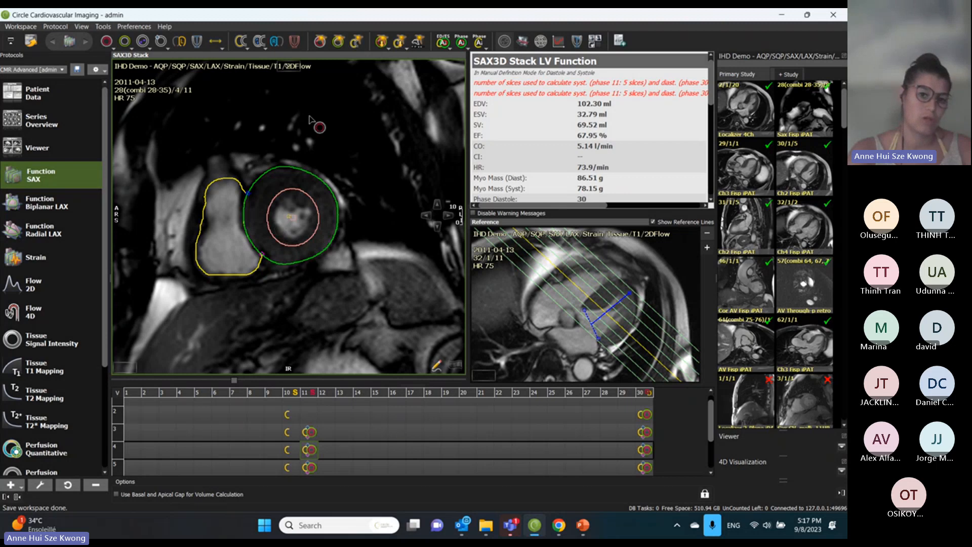
Redraw the LV endocardial contour on slice 4, phase 11 tightly around the blood pool with the intensity-based contour tool
mouse_move(377, 66)
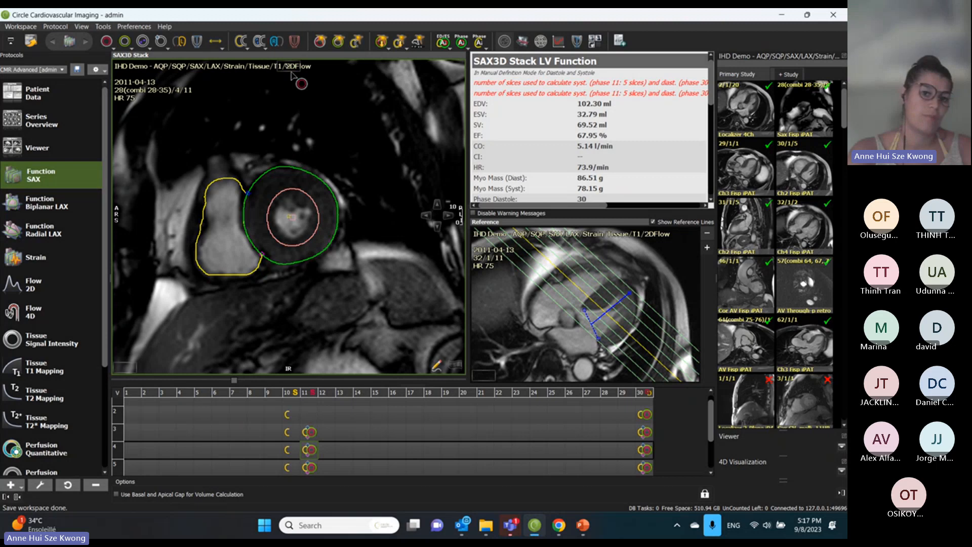
mouse_move(287, 72)
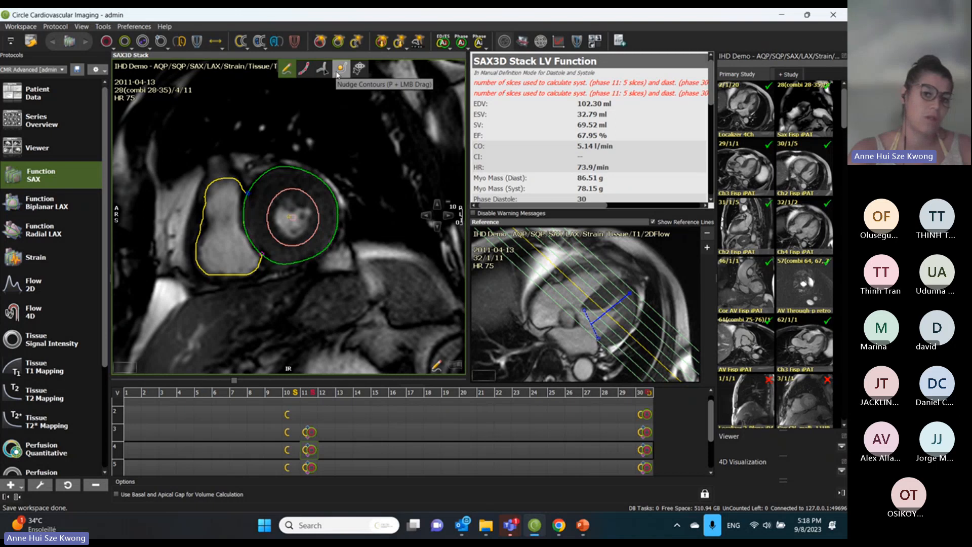
left_click(358, 70)
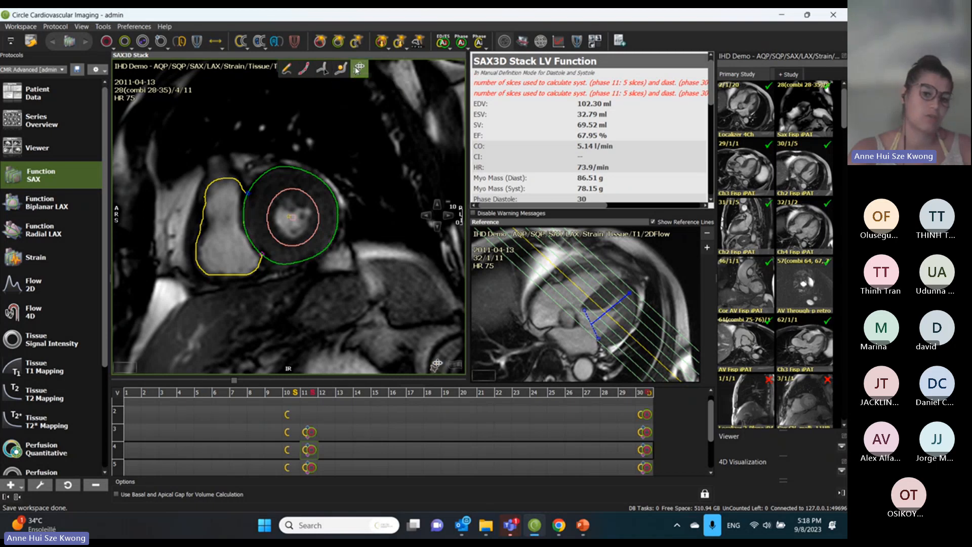
left_click(283, 217)
left_click_drag(350, 307, 350, 308)
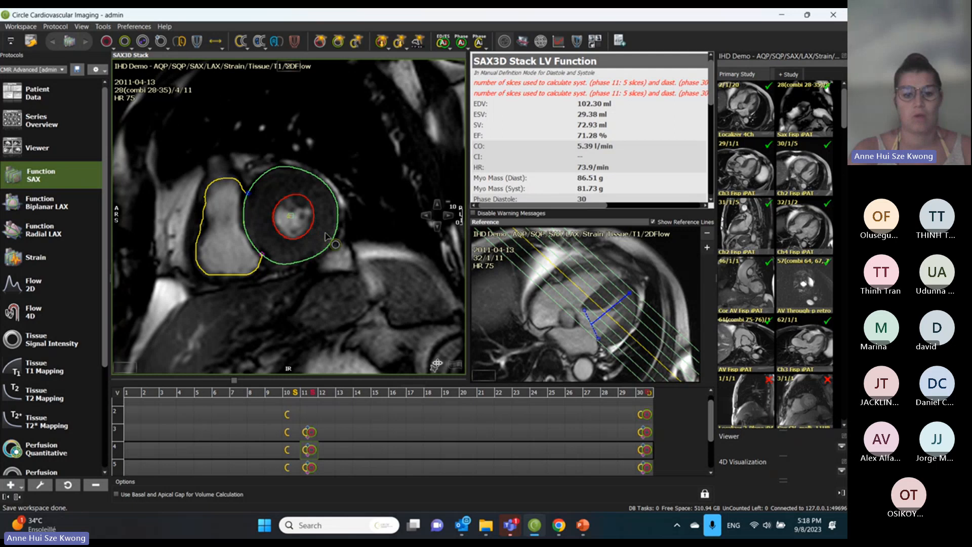
Try expanding the LV epicardial contour on slice 4, phase 11 with the intensity-based tool, and undo the edit
left_click_drag(327, 236, 352, 256)
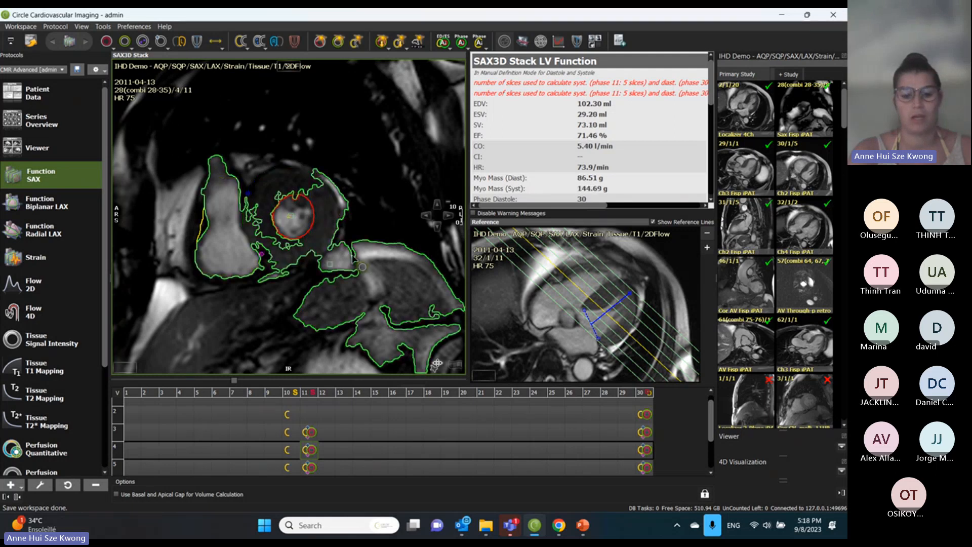
right_click(370, 151)
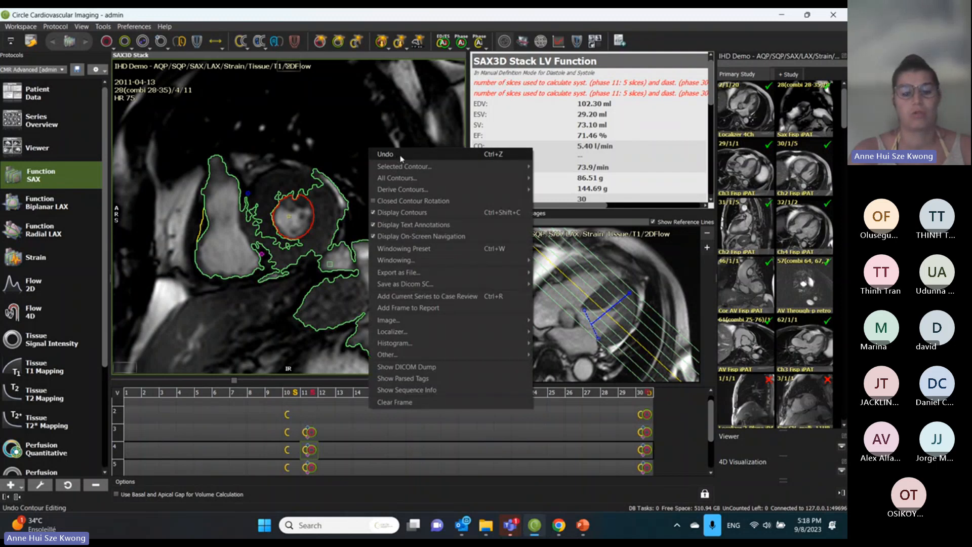
left_click(401, 155)
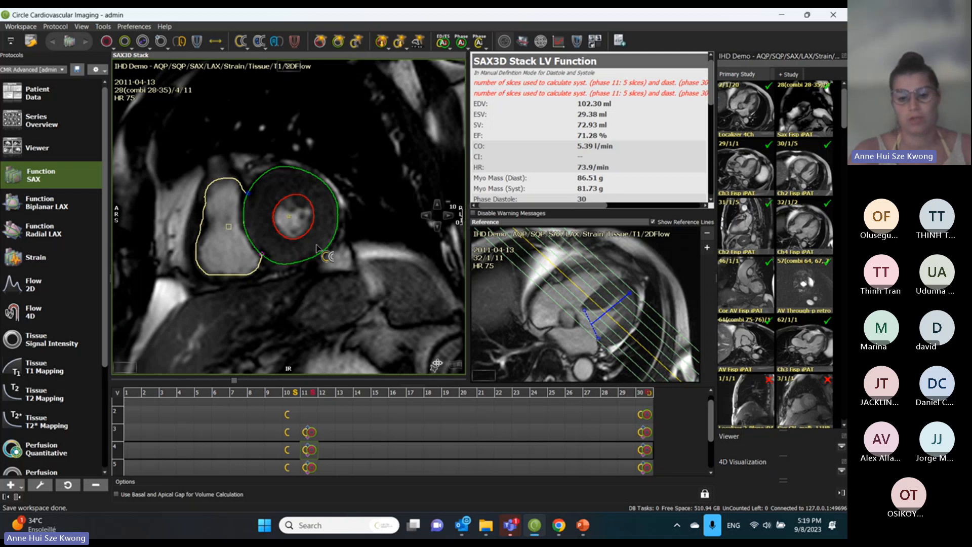
Try drawing a new LV endocardial contour on slice 2, phase 11 with the intensity-based tool, and undo it
left_click(309, 419)
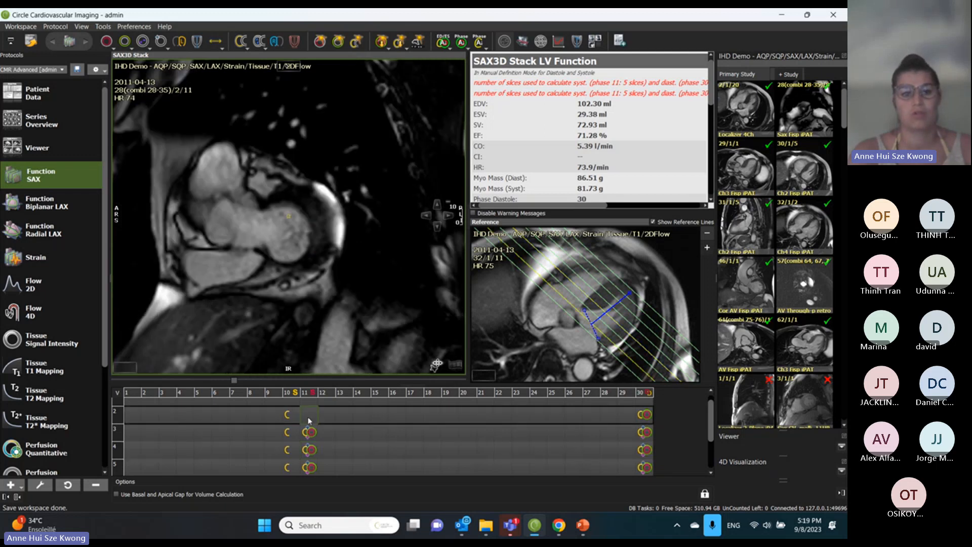
left_click(104, 45)
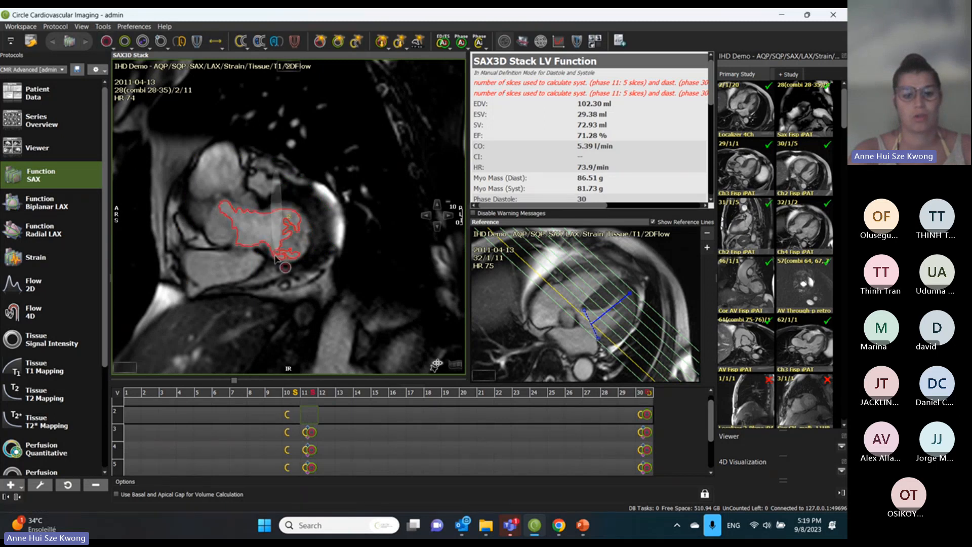
left_click(276, 260)
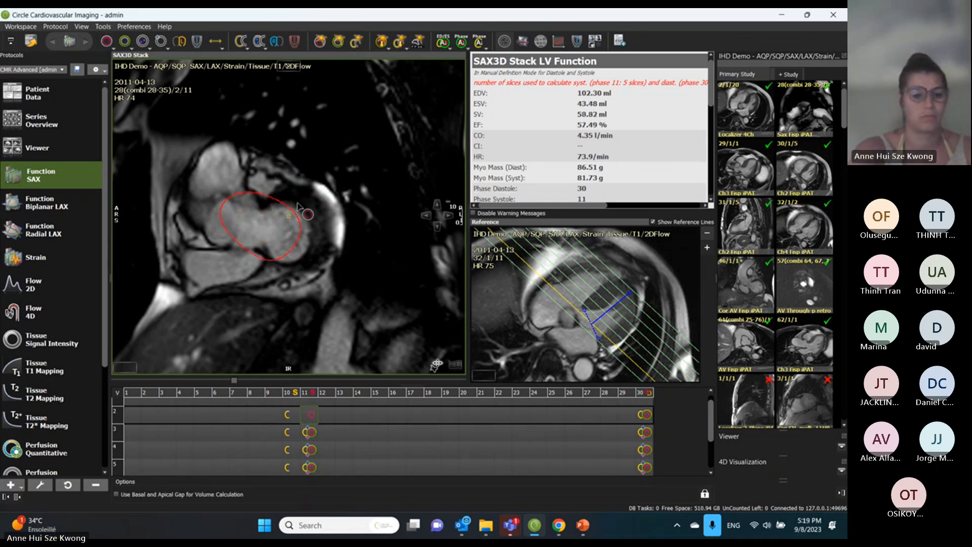
key("ctrl+z")
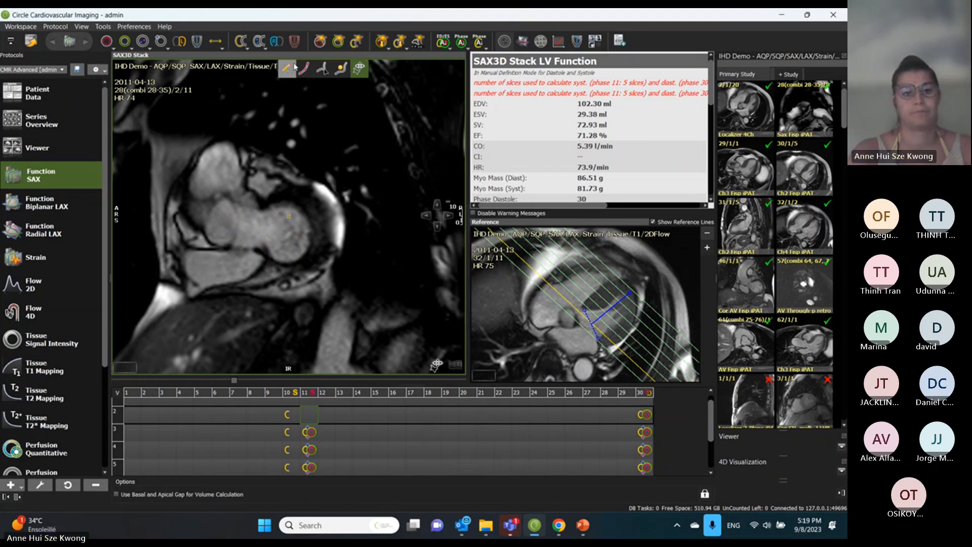
From slice 3, phase 11, view the polar maps for wall thickening/motion and wall thickness, and close them again
left_click(309, 438)
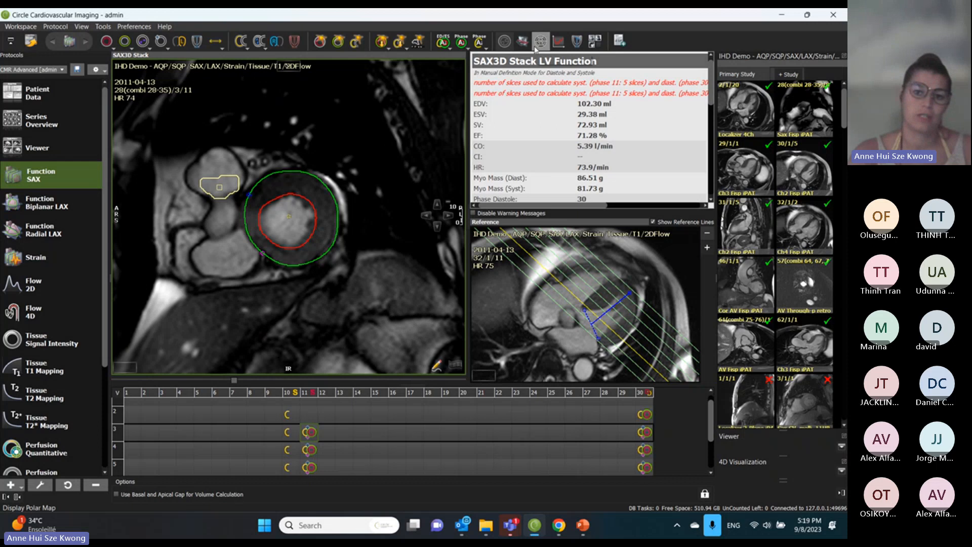
left_click(536, 48)
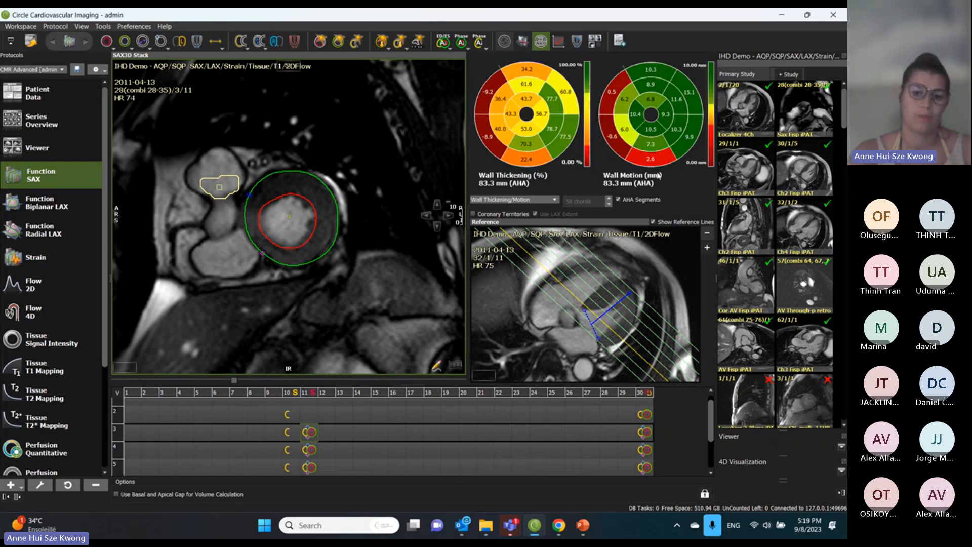
left_click(555, 201)
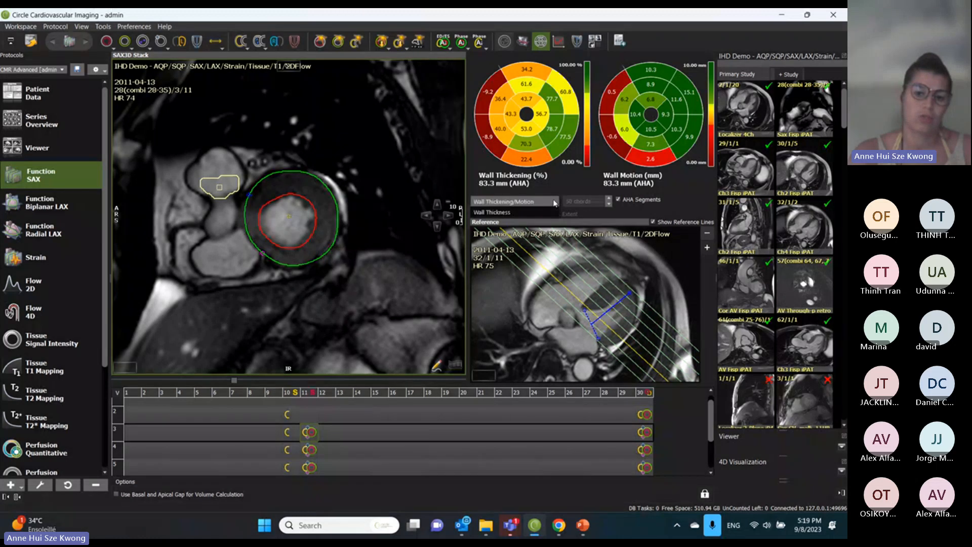
left_click(537, 213)
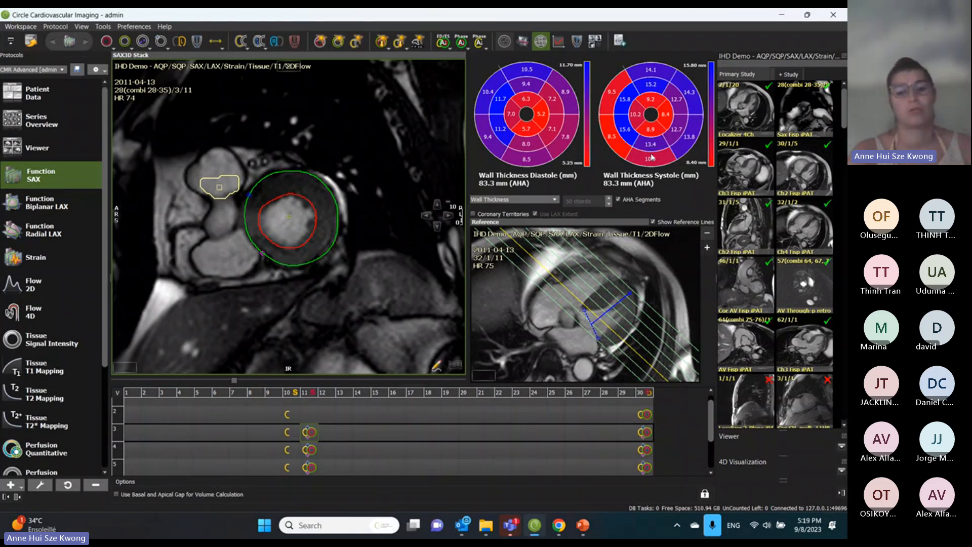
mouse_move(655, 154)
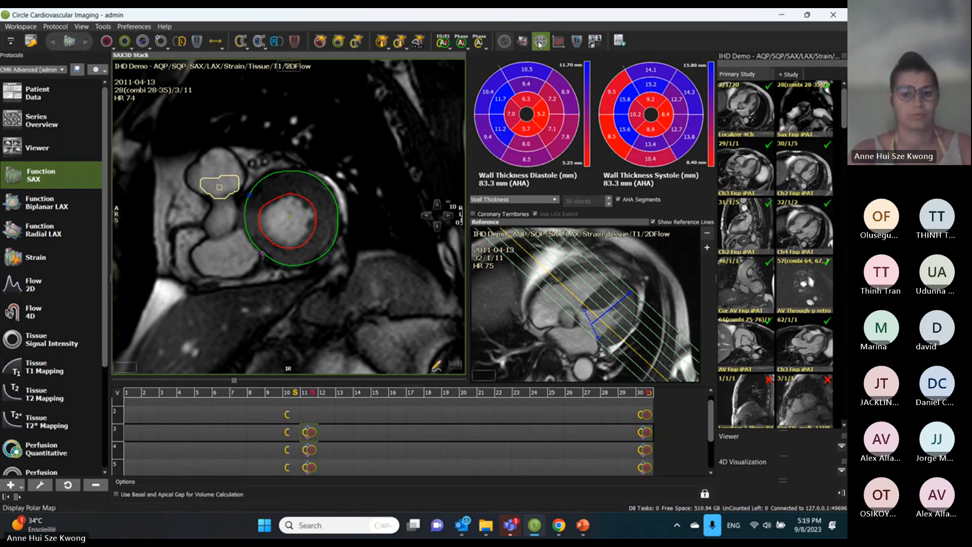
left_click(541, 43)
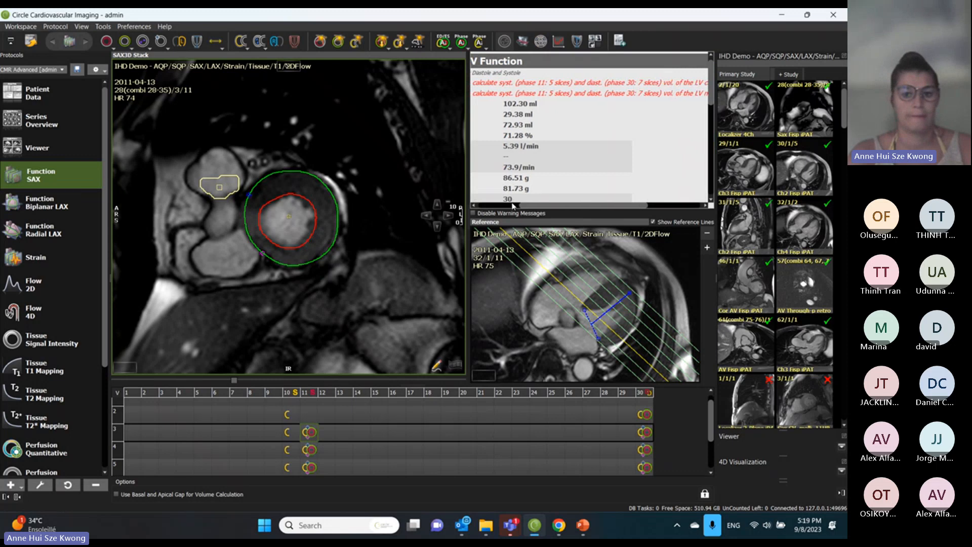
Return the LV function results to their starting view and open the Function Biplanar LAX analysis
left_click(512, 206)
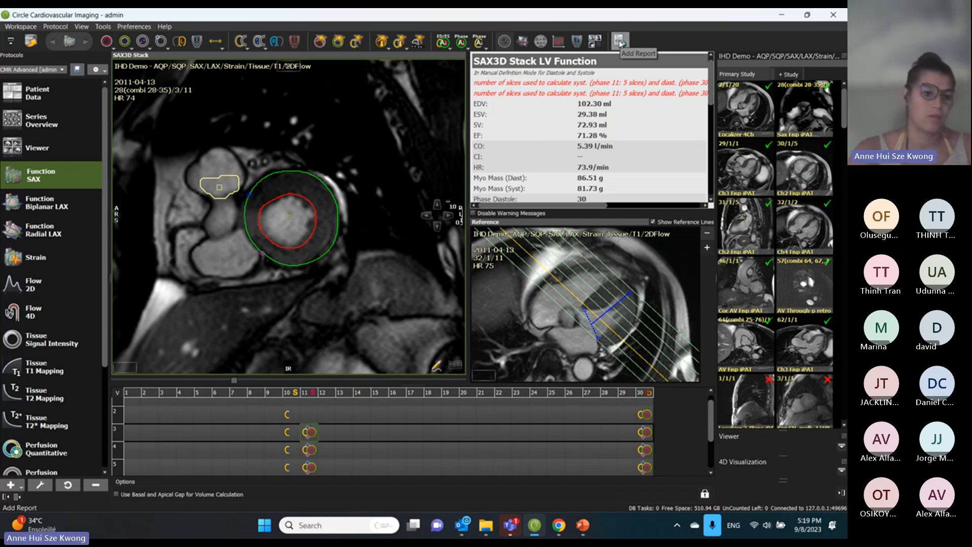
left_click(338, 41)
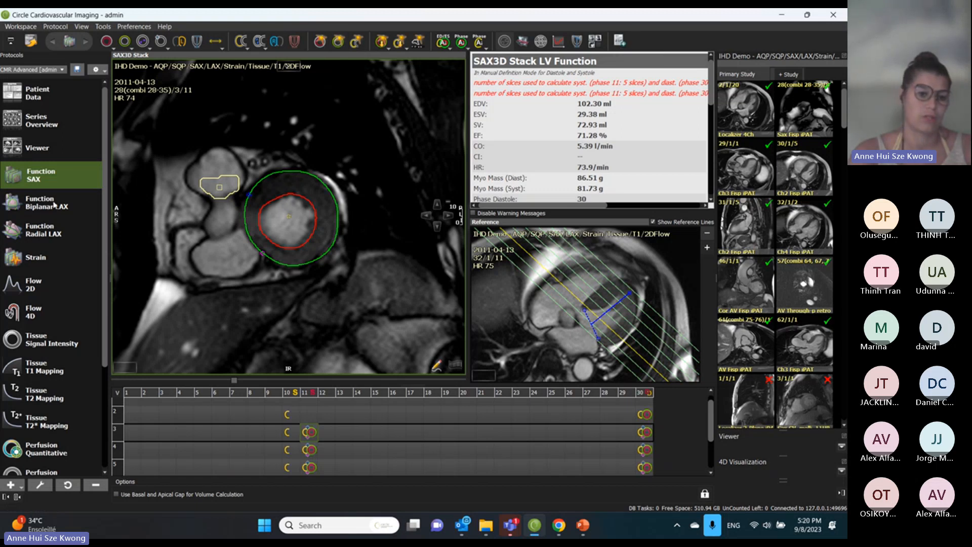
left_click(54, 205)
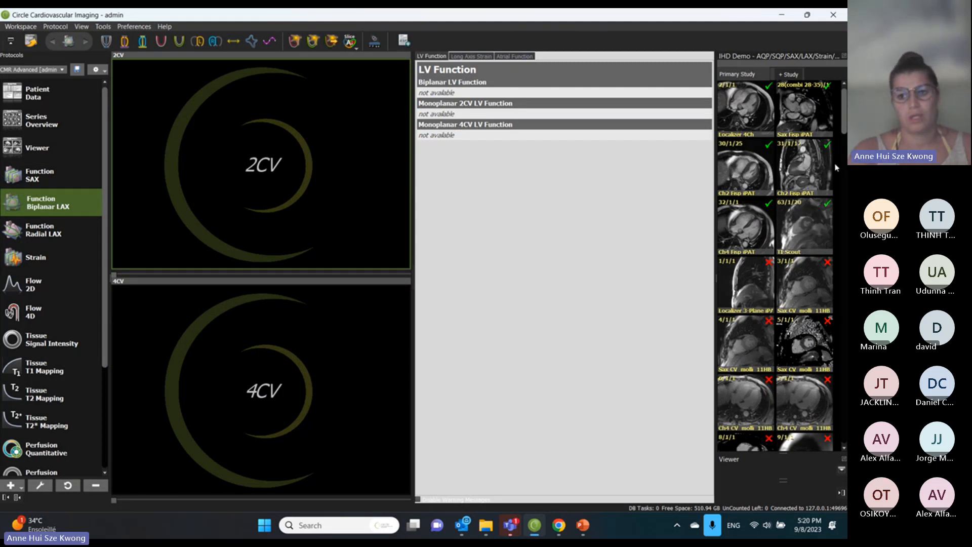
Load Ch2 Fisp iPAT series 31 as the 2CV view and Ch4 Fisp iPAT series 32 as 4CV, and detect their contours
left_click_drag(806, 165, 260, 168)
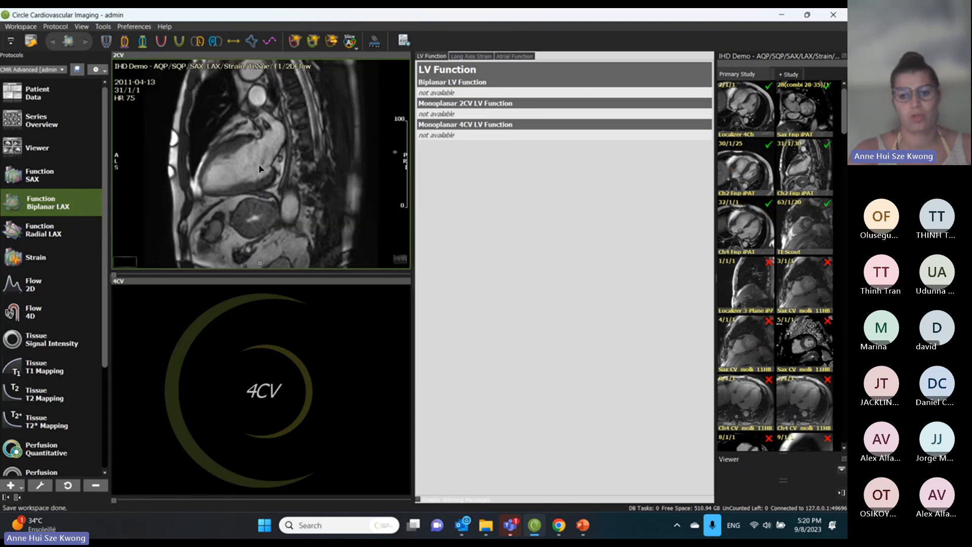
left_click_drag(745, 225, 312, 345)
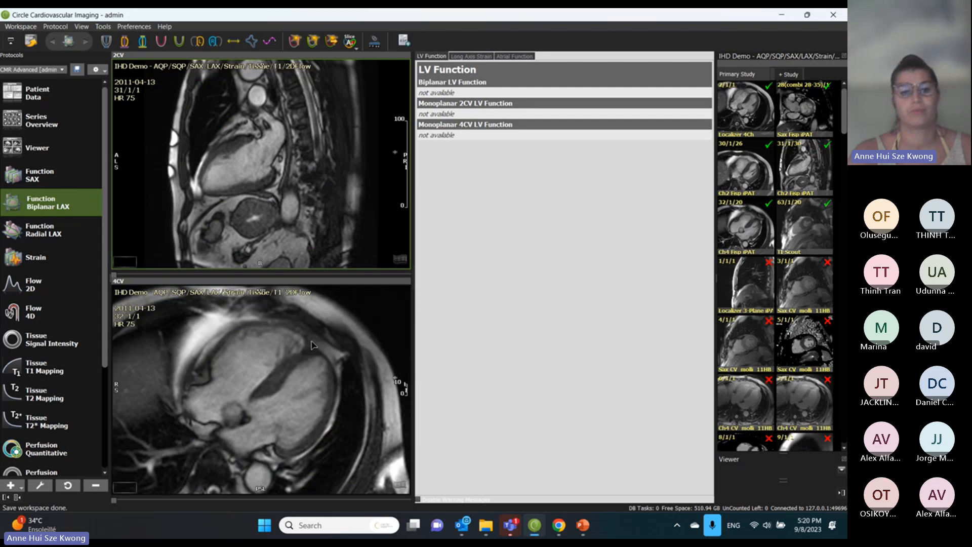
left_click(350, 47)
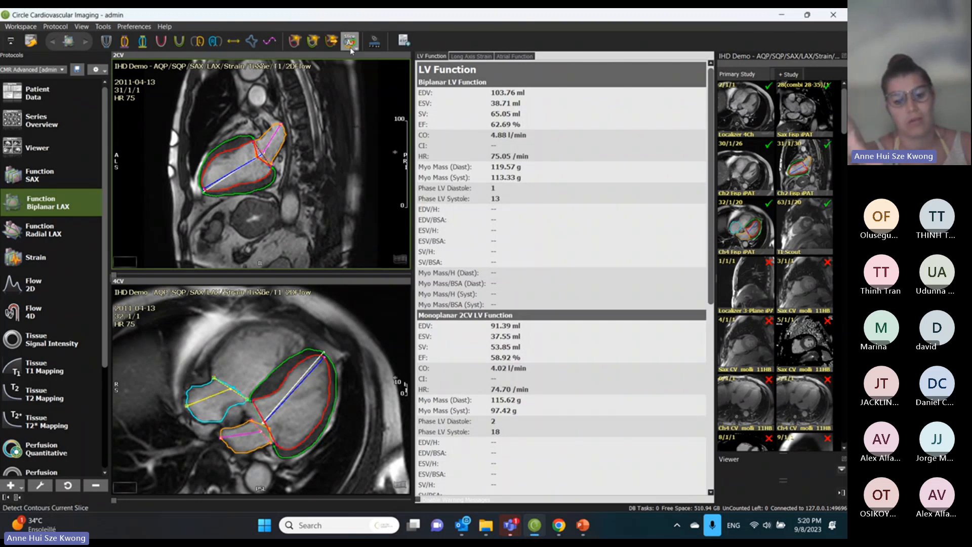
Show the atrial function results and run the contoured 2CV and 4CV cines forward to phase 8
left_click(514, 56)
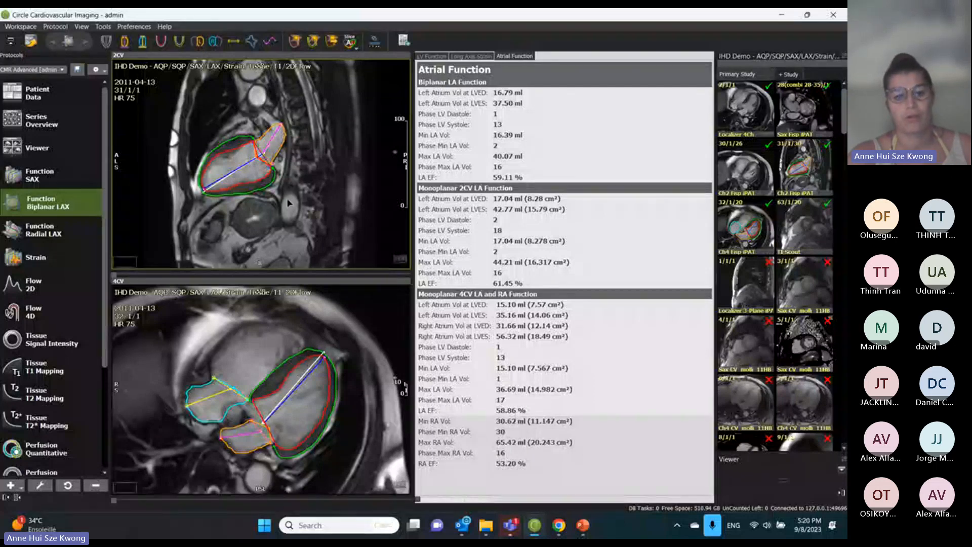
key("space")
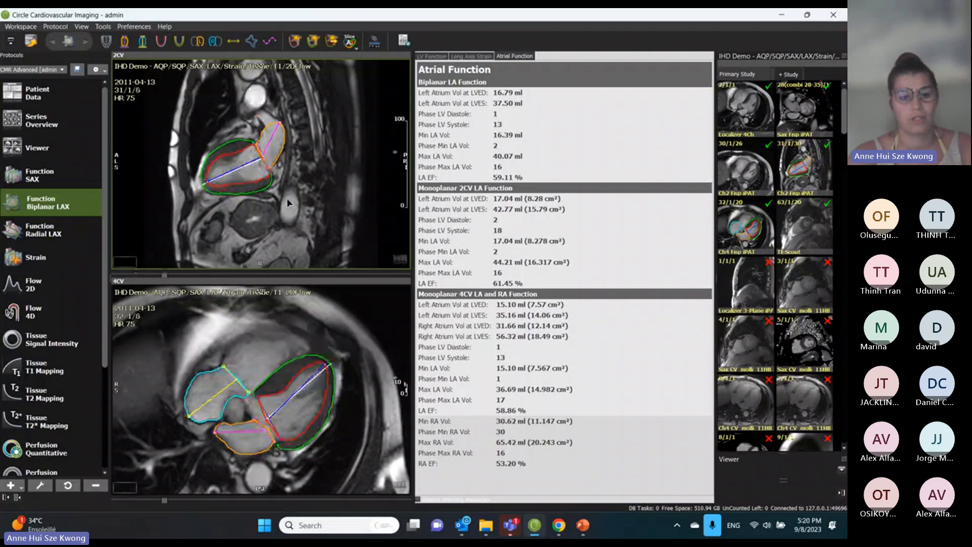
key("Right")
key("Right")
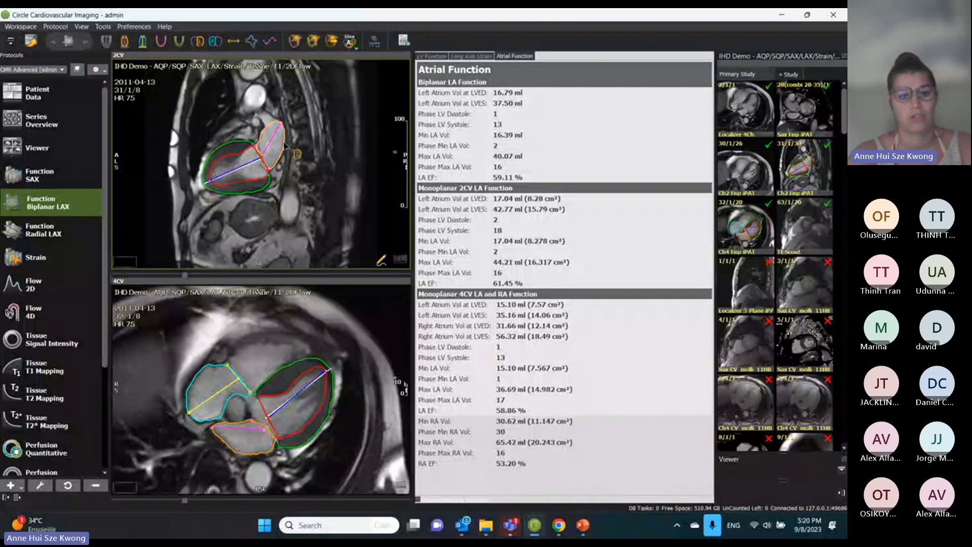
mouse_move(275, 71)
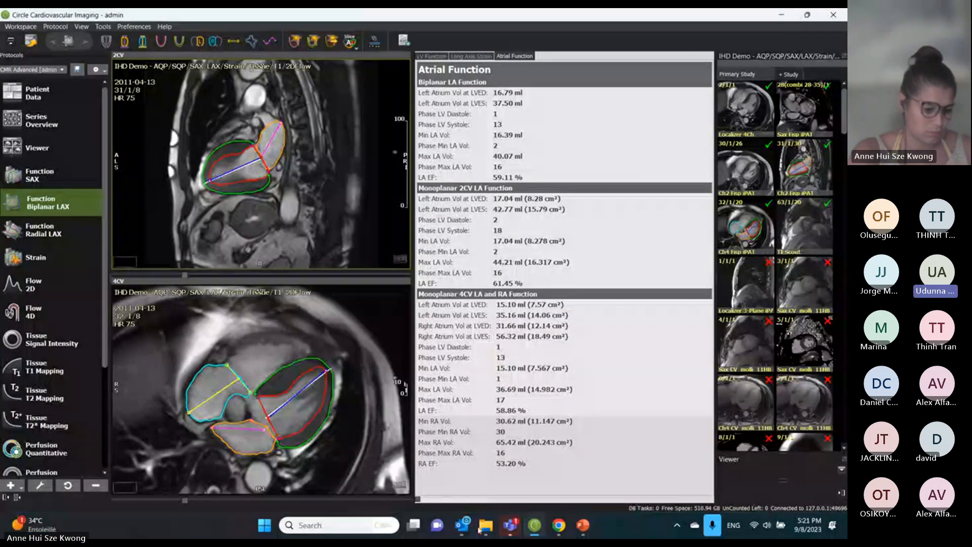
Switch to the Teams meeting, read the participant's question in the meeting chat, and return to the cardiac analysis
left_click(511, 526)
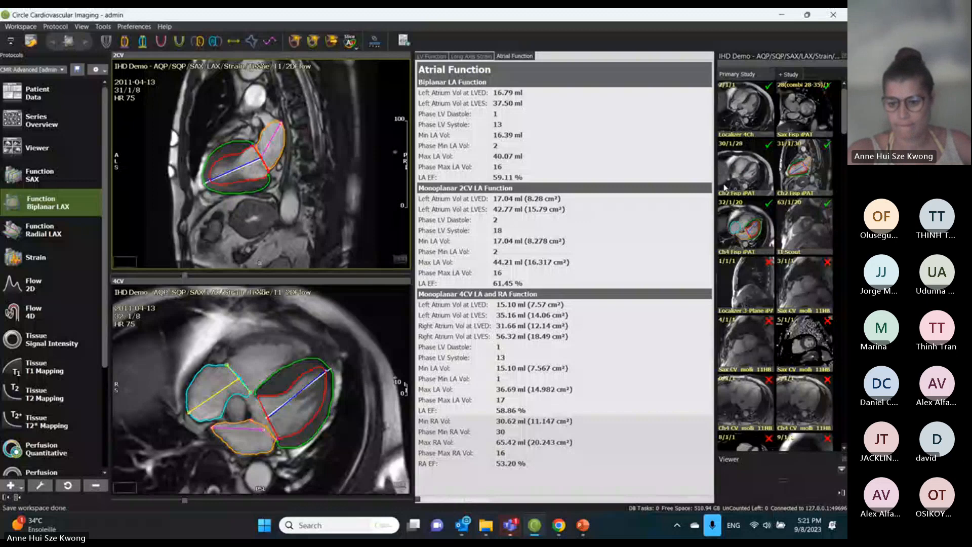
left_click(802, 411)
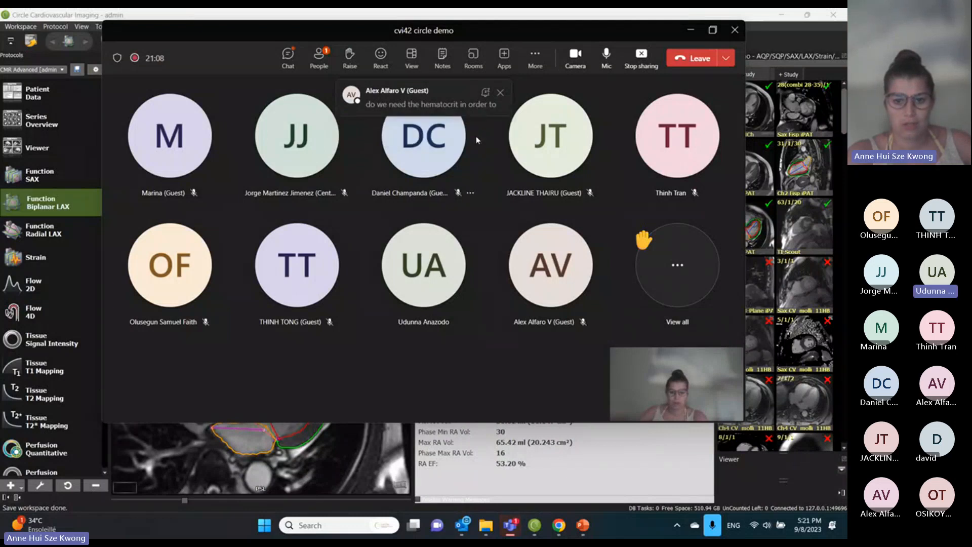
left_click(463, 128)
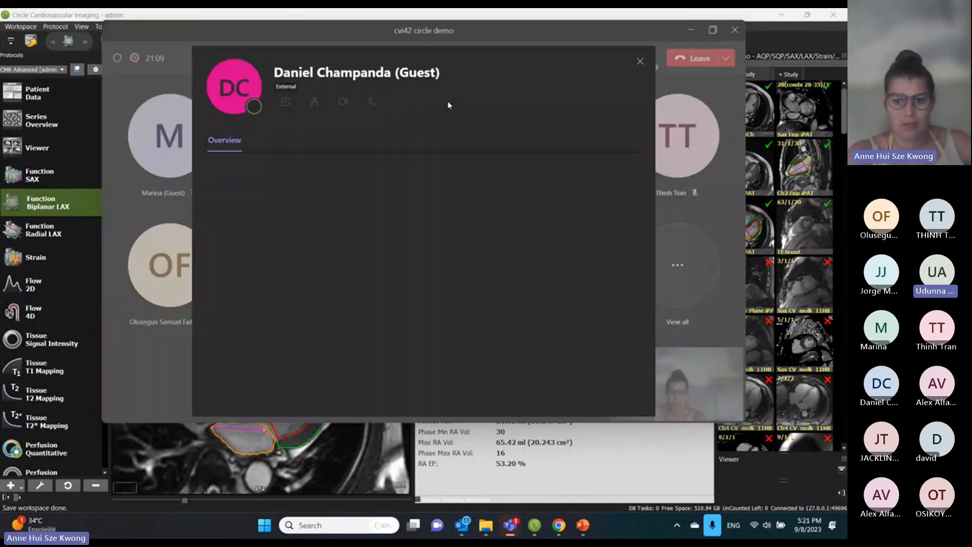
left_click(640, 62)
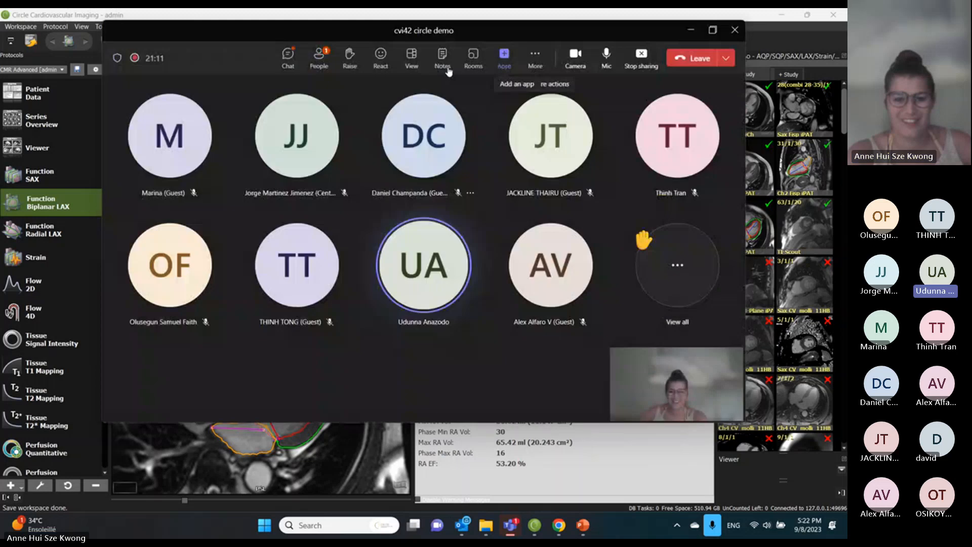
left_click(287, 56)
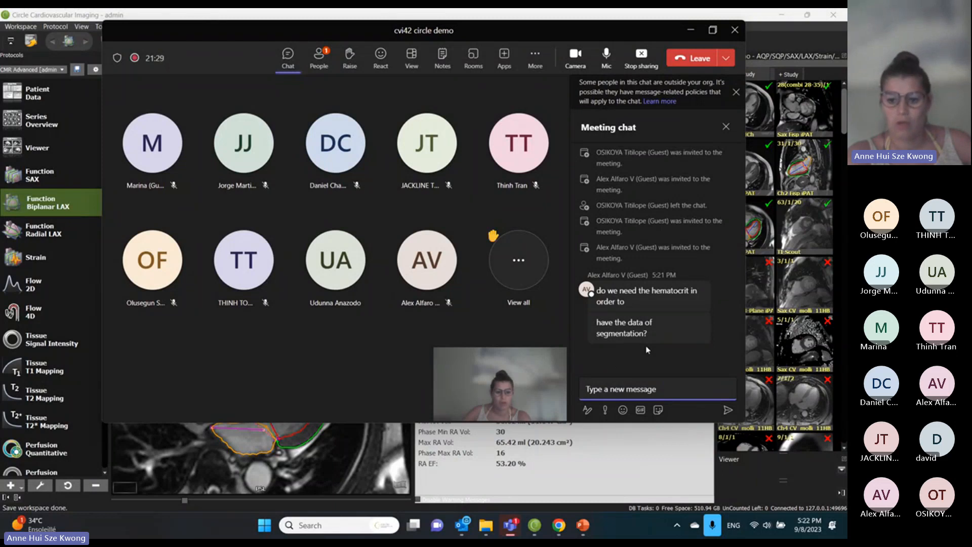
left_click(685, 34)
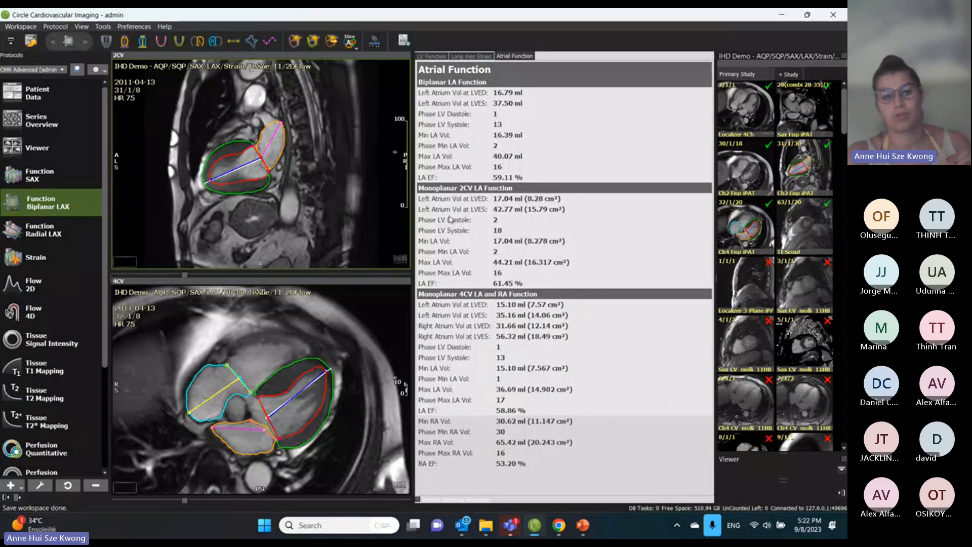
Open the Tissue T1 Mapping protocol in map analysis mode and briefly check the meeting chat again
left_click(45, 367)
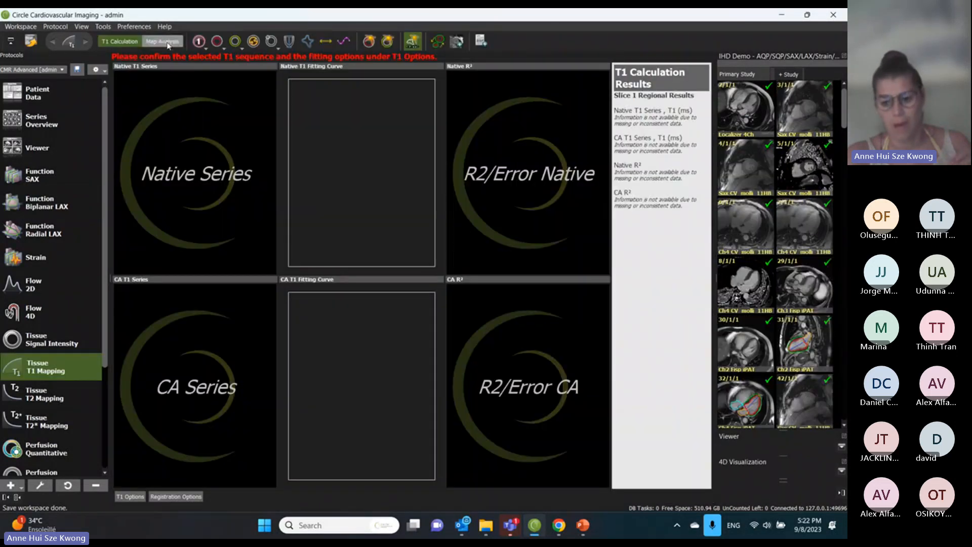
left_click(167, 46)
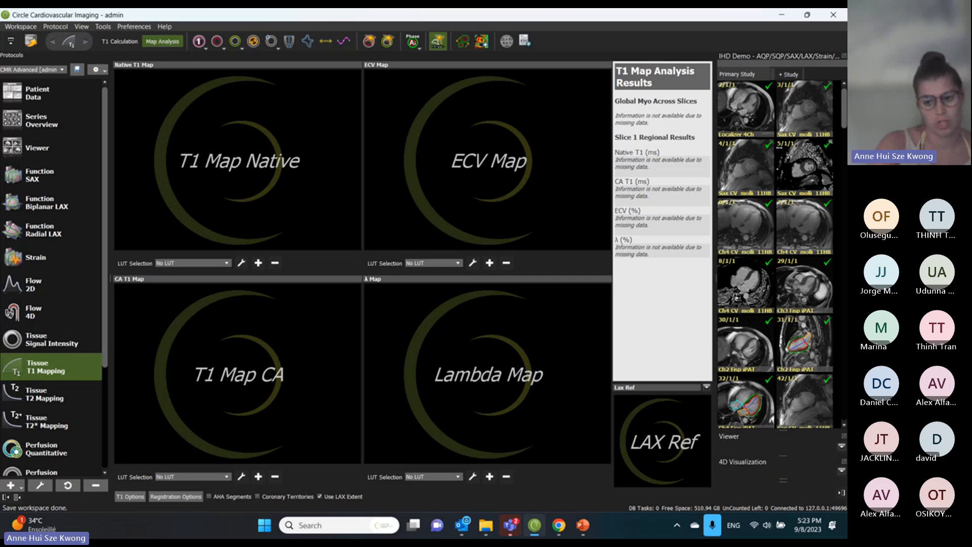
key("alt+Tab")
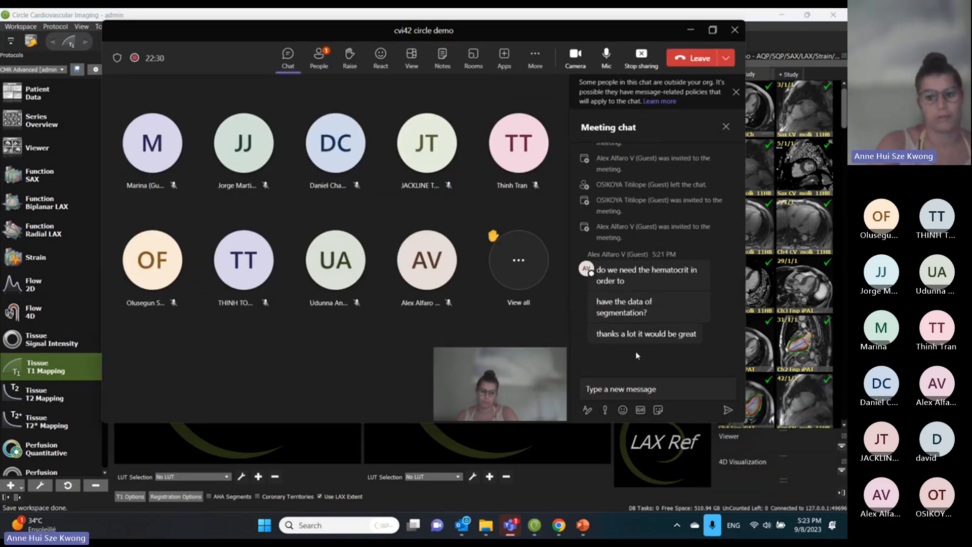
left_click(692, 31)
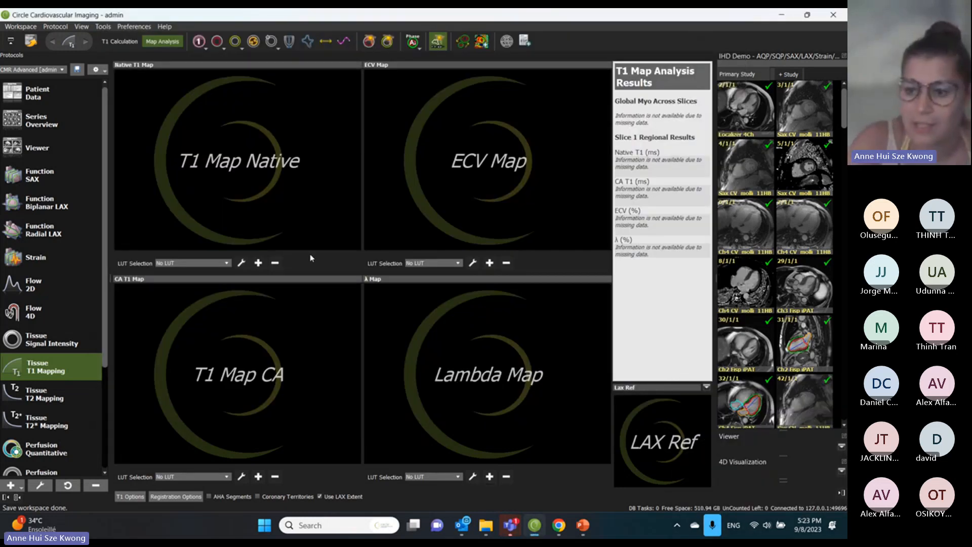
scroll(770, 275, "down", 3)
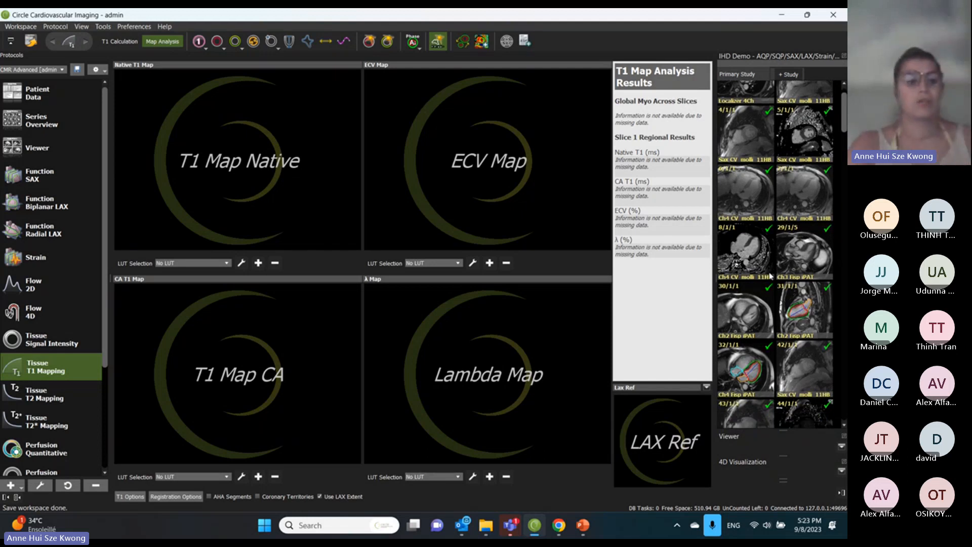
scroll(770, 276, "up", 3)
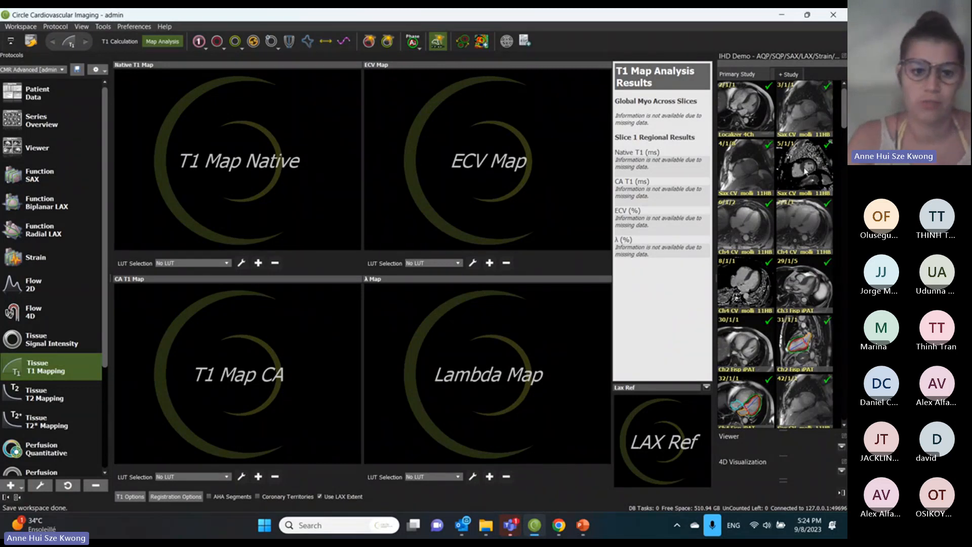
Load the series 5 Sax map as the Native T1 Map and the series 44 Sax map as the CA T1 Map
left_click_drag(805, 171, 217, 157)
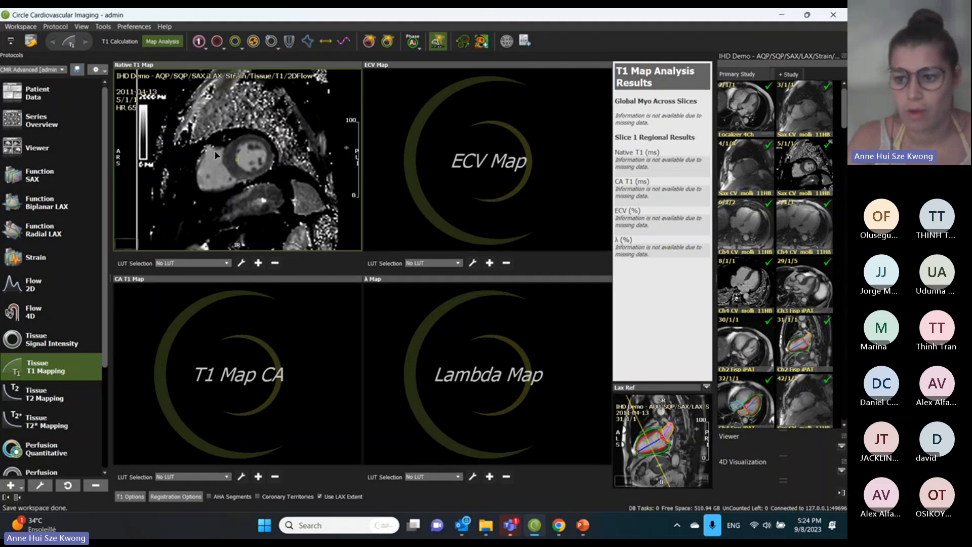
scroll(783, 275, "down", 3)
scroll(784, 275, "down", 2)
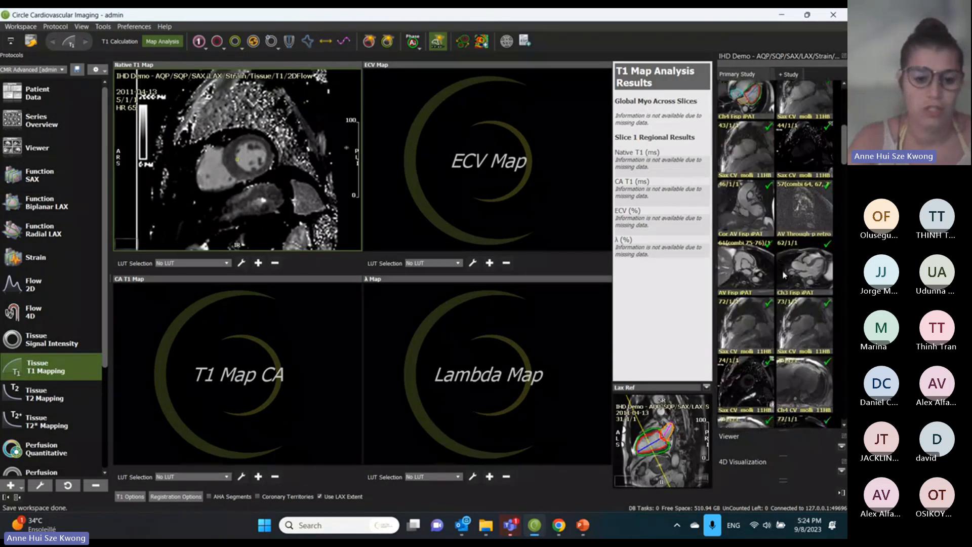
left_click_drag(805, 156, 247, 368)
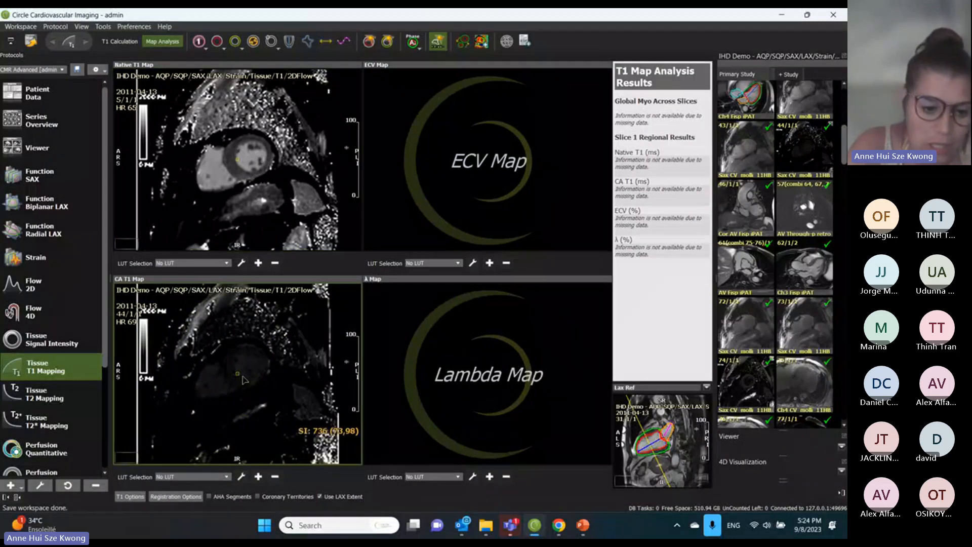
Review the HCT value for ECV map generation and the sequence in the T1 options, leaving them as set
left_click(130, 497)
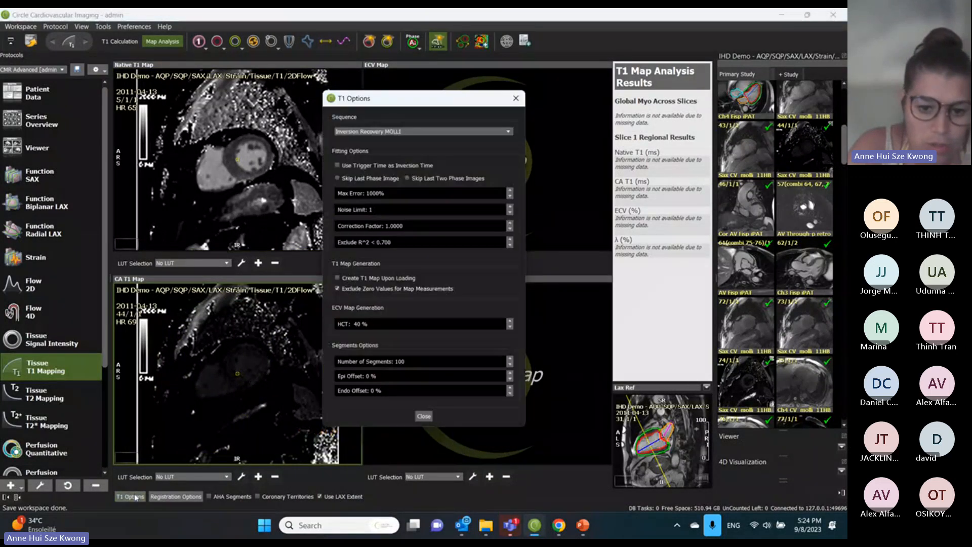
double_click(362, 323)
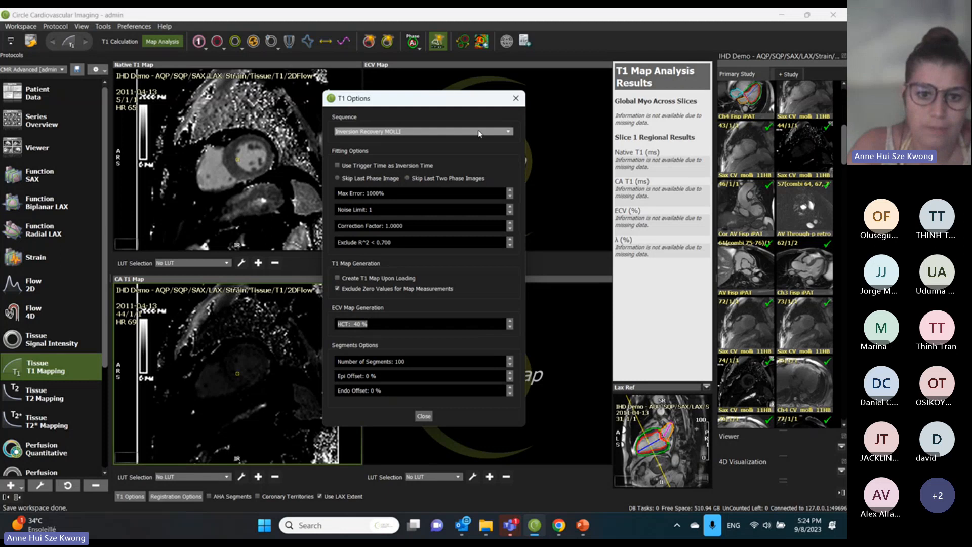
left_click(516, 98)
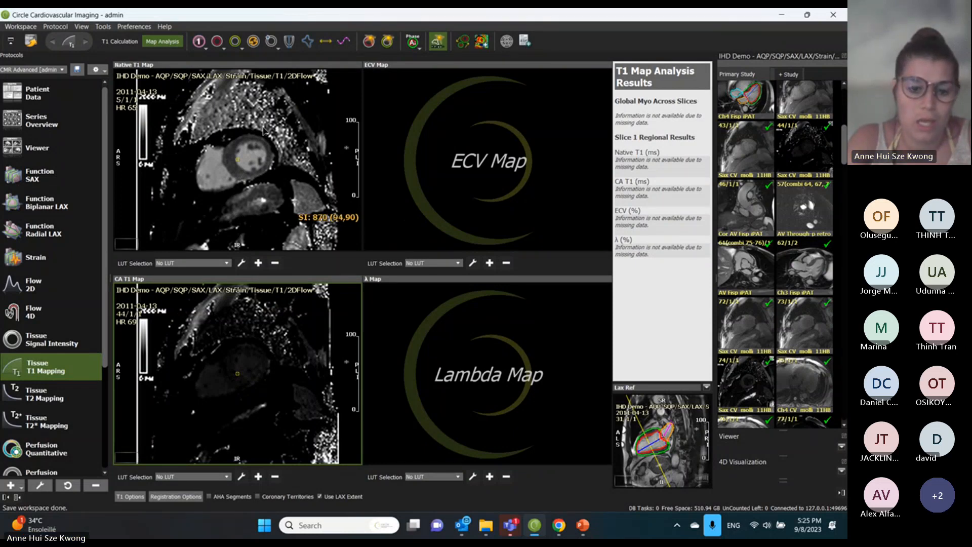
Detect the myocardial contours on both T1 maps and reshape the CA T1 map's contours around the left ventricle
left_click(413, 45)
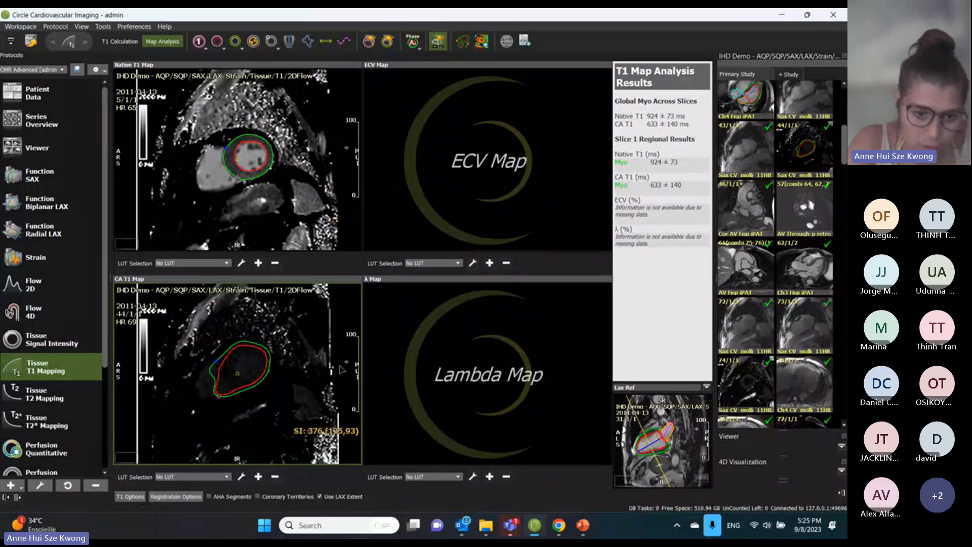
scroll(224, 353, "up", 2)
mouse_move(225, 353)
left_mouse_down()
mouse_move(238, 374)
mouse_move(268, 388)
left_mouse_up()
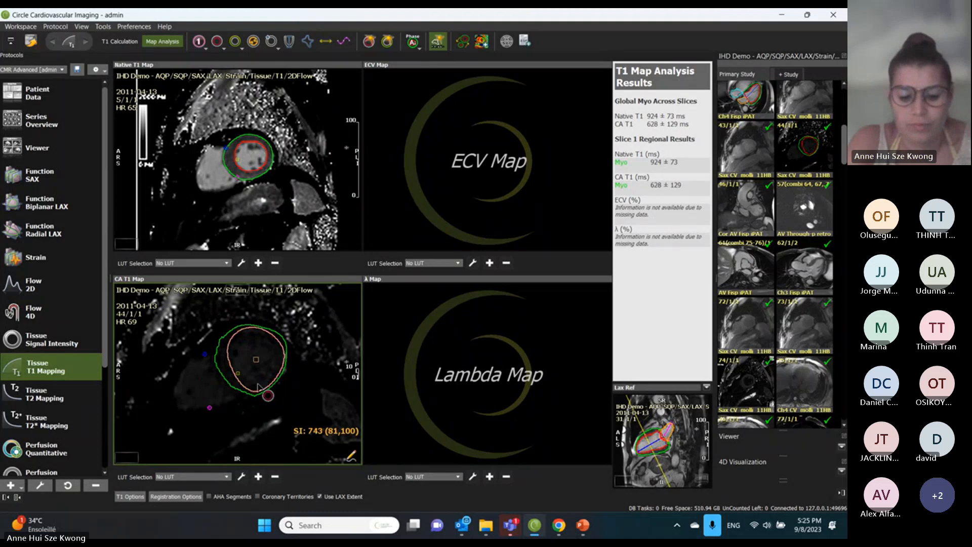
Undo the last endocardial edit on the CA T1 map, keeping the reshaped round epicardial contour
key("ctrl+z")
key("ctrl+z")
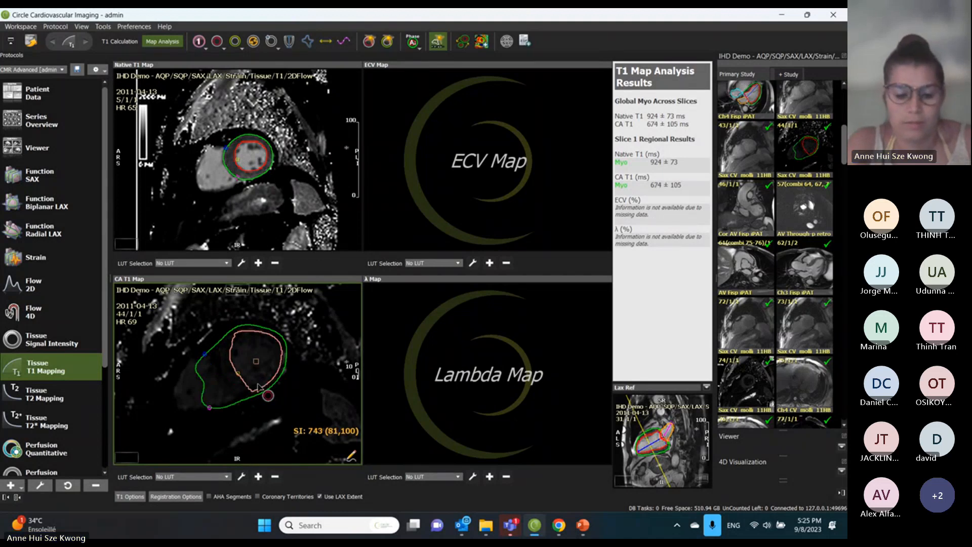
right_click(300, 342)
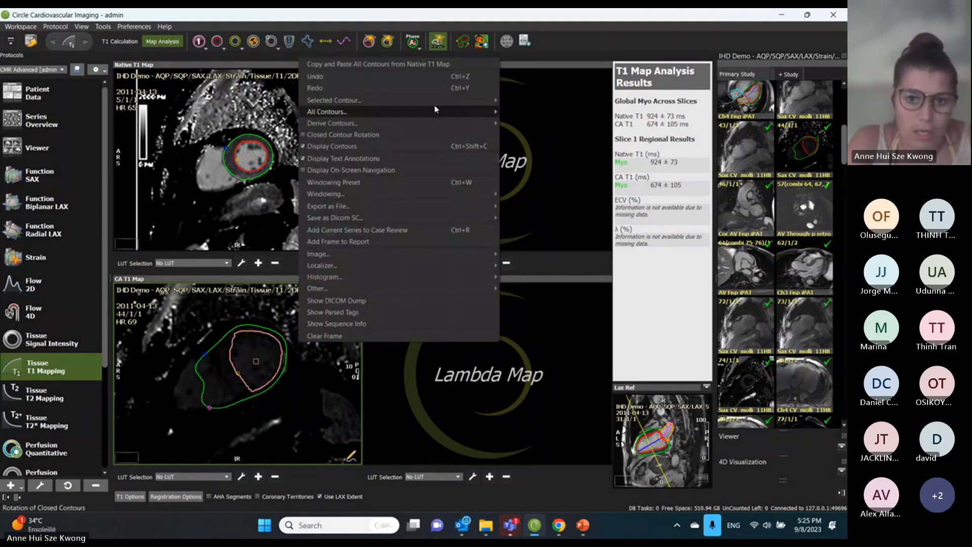
left_click(377, 64)
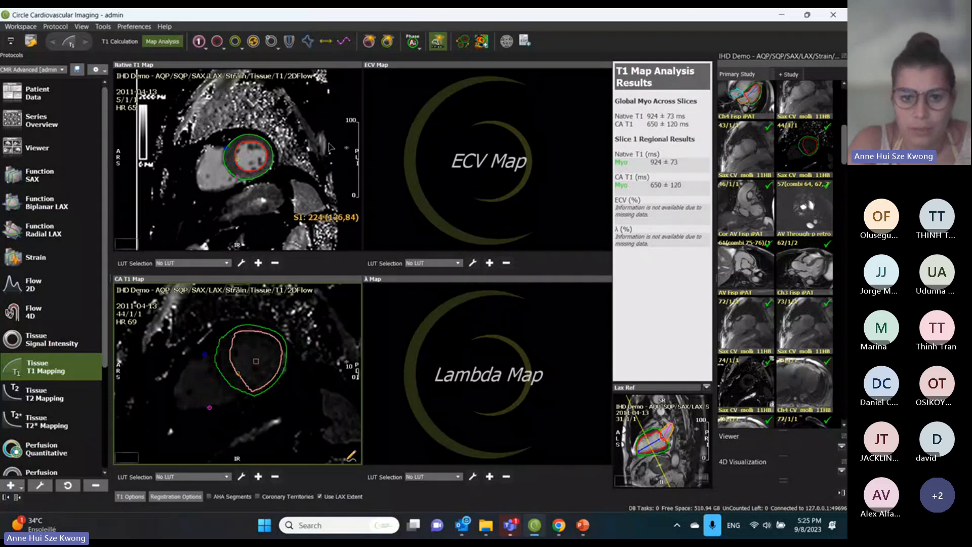
Draw a small blood pool contour inside the LV cavity on the native T1 map and on the CA T1 map
left_click(253, 42)
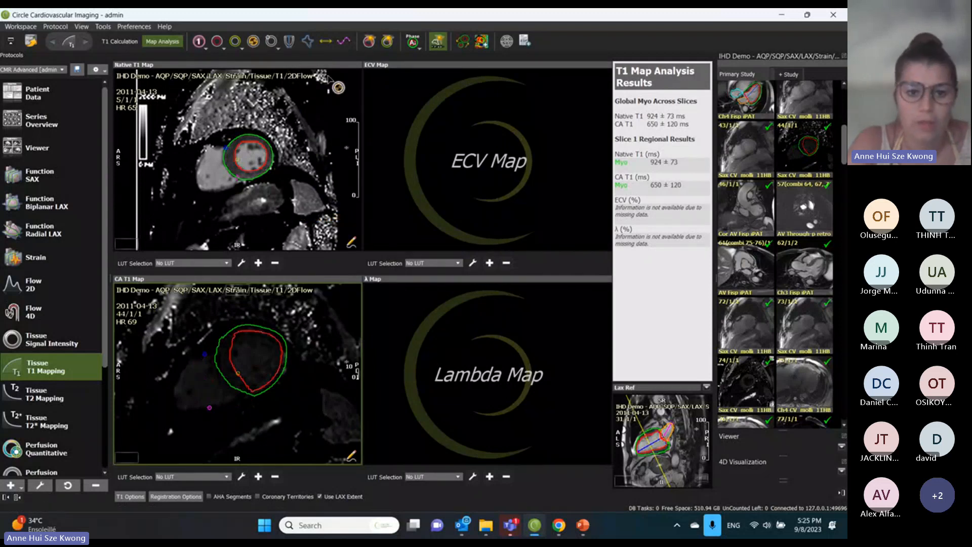
left_click(248, 156)
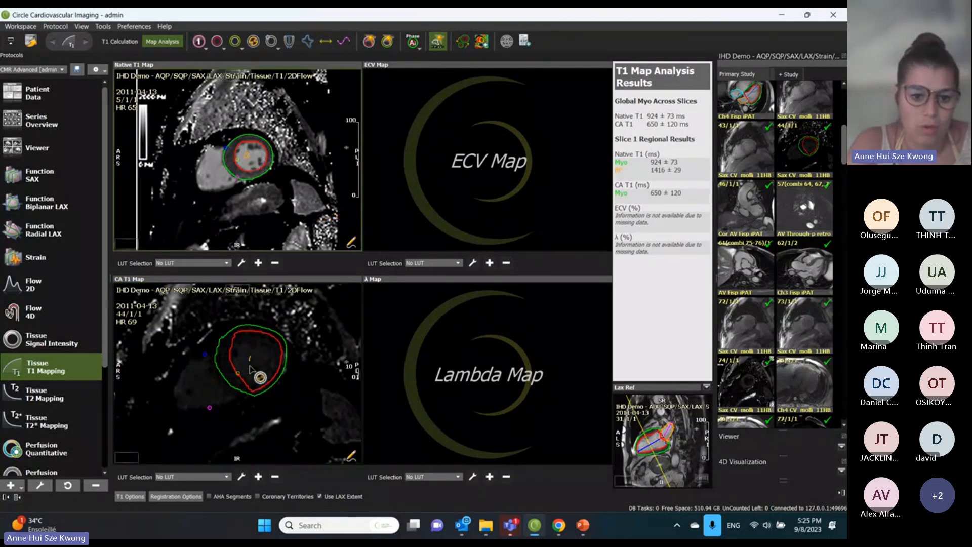
left_click_drag(251, 368, 252, 360)
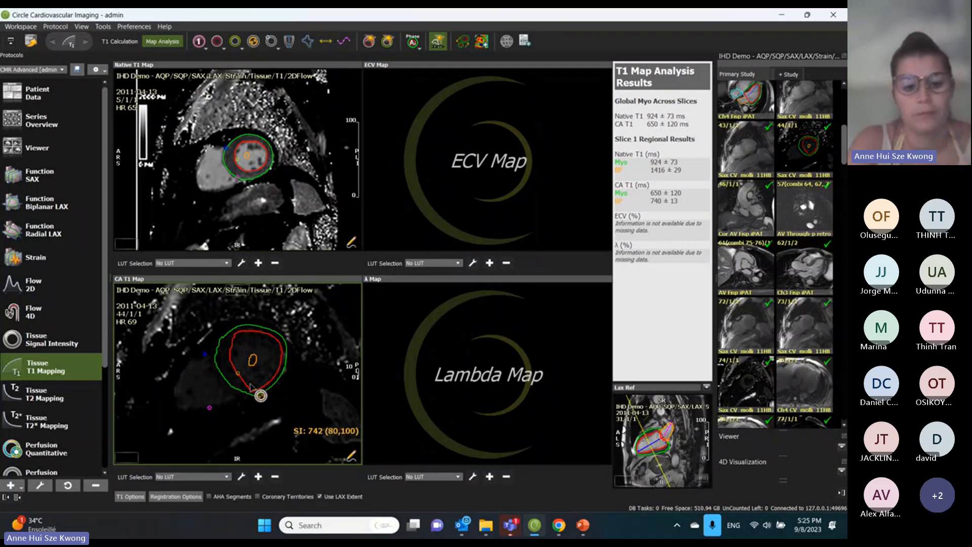
Pull in the lower tip of the CA T1 map's endocardial contour and generate the ECV and lambda maps
left_click_drag(252, 388, 258, 376)
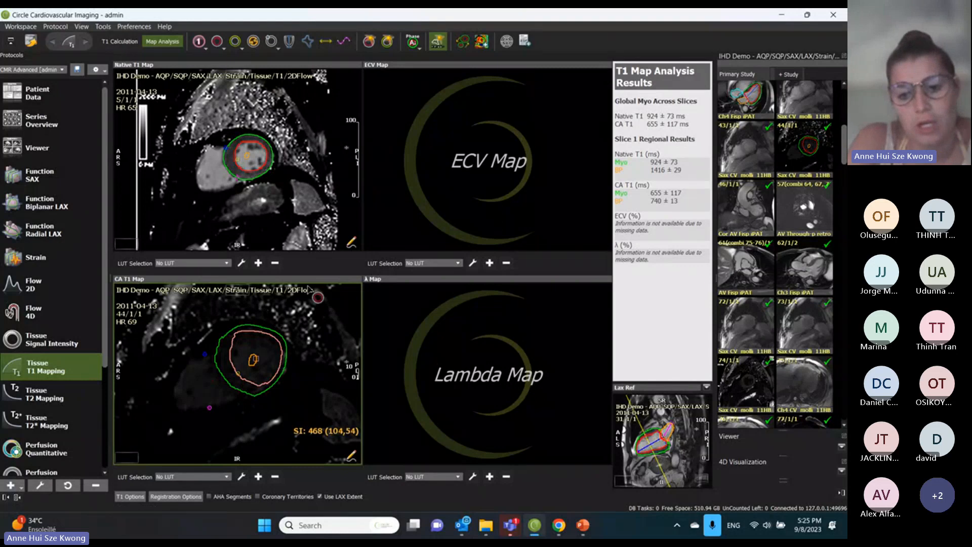
left_click(483, 43)
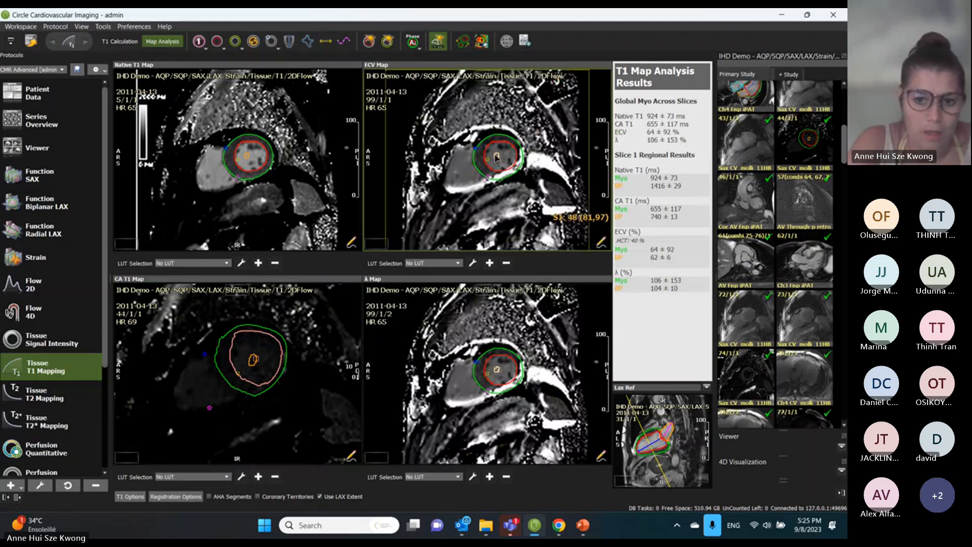
Shift the contours slightly upward on the ECV map and adjust the CA T1 map's window until the heart shows clearly
left_click_drag(502, 164, 504, 159)
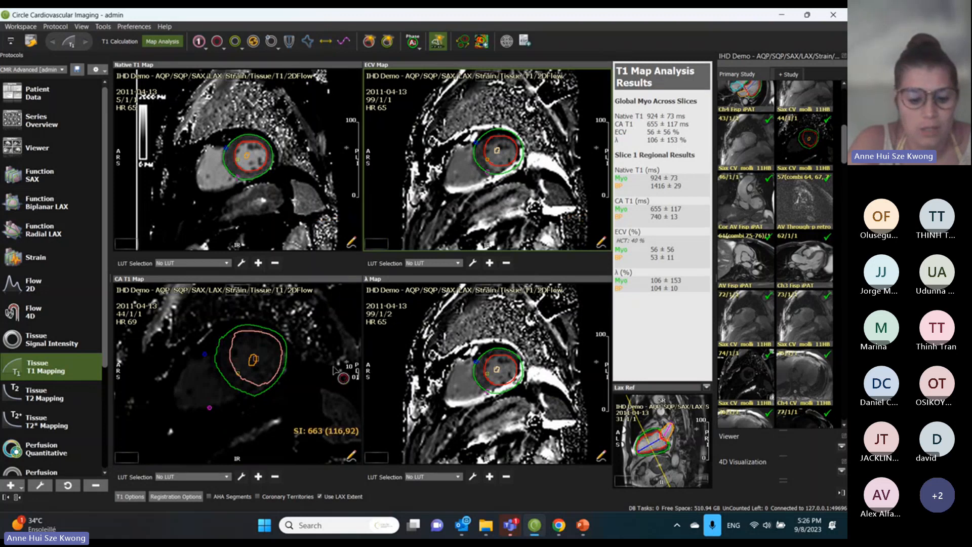
left_click_drag(329, 368, 323, 381)
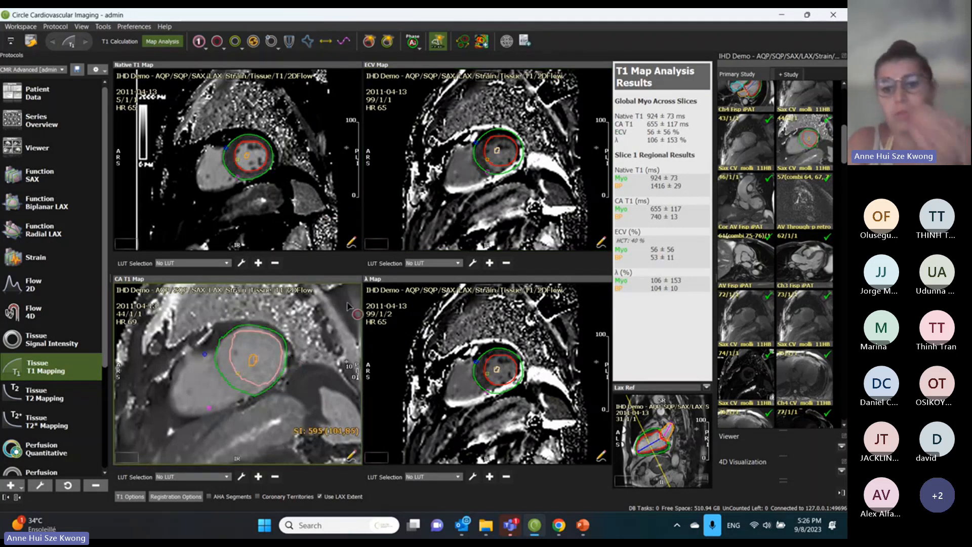
Review the T1 ROI contour types available for the map analysis
left_click(540, 163)
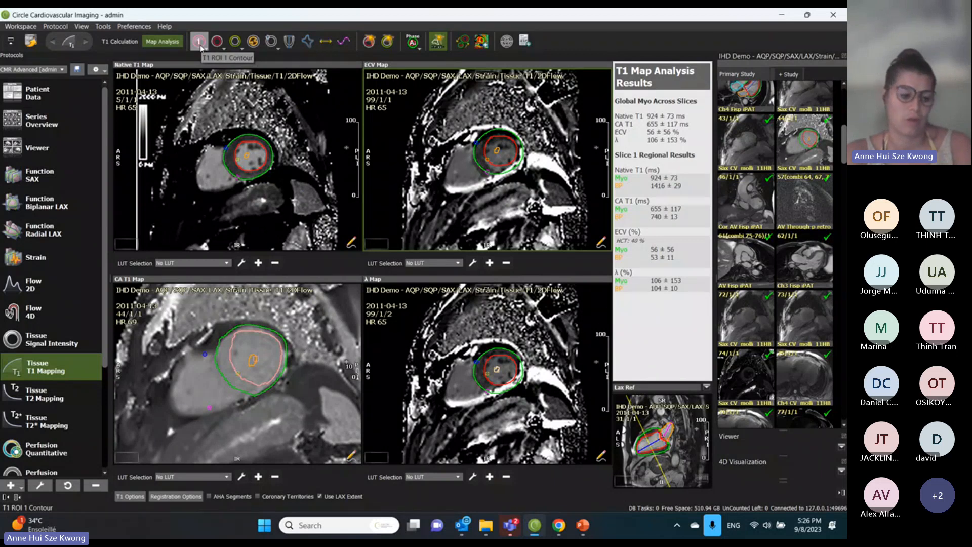
left_click(201, 47)
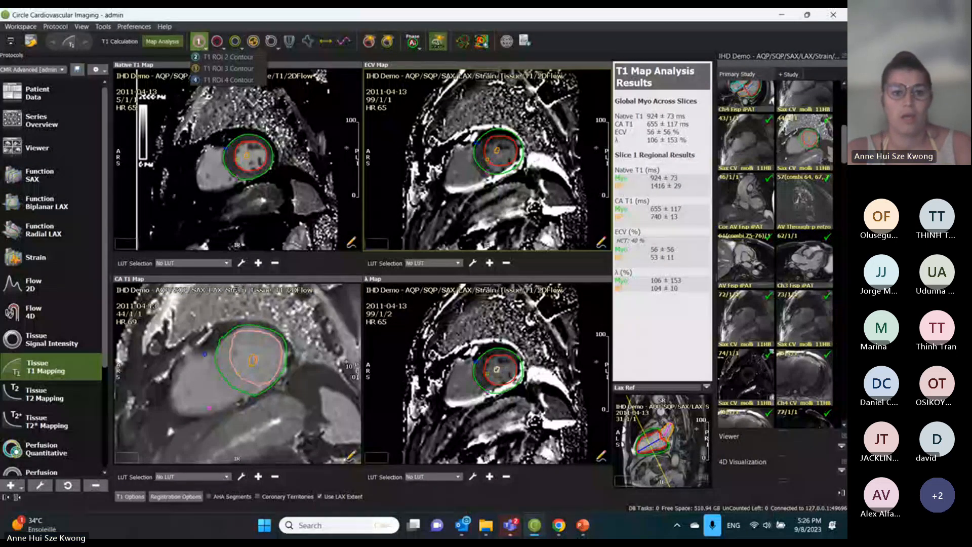
left_click(267, 130)
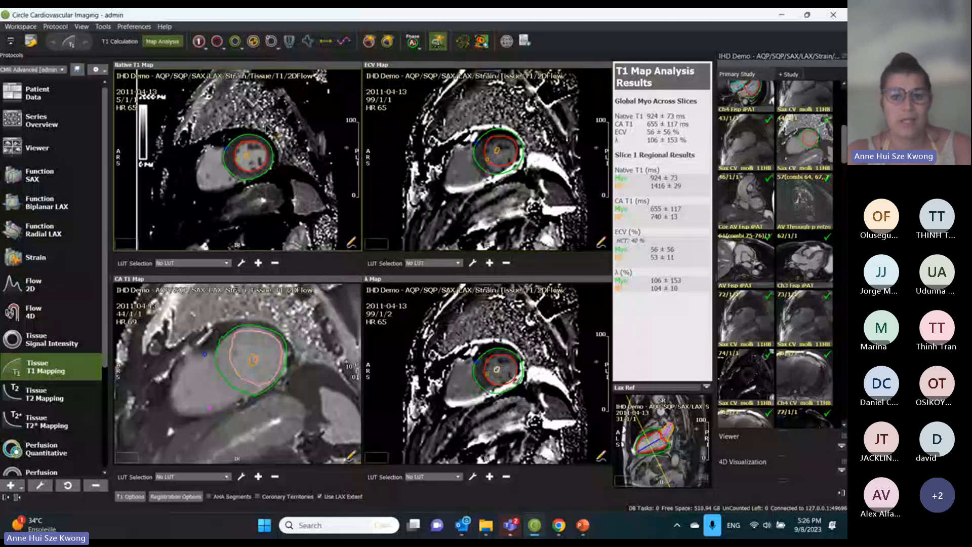
Display the polar maps with AHA segments, inspect the native T1 segments, and hide the polar maps again
left_click(507, 44)
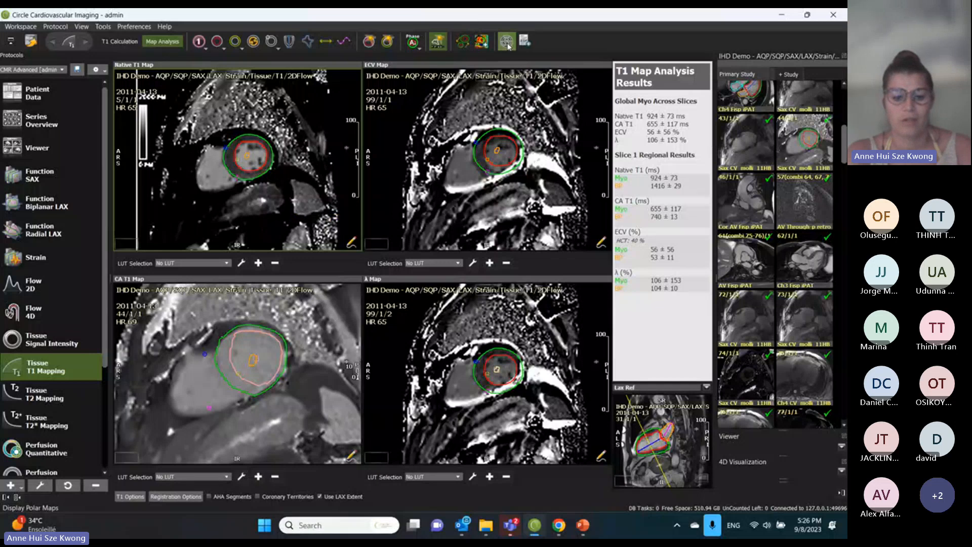
left_click(221, 498)
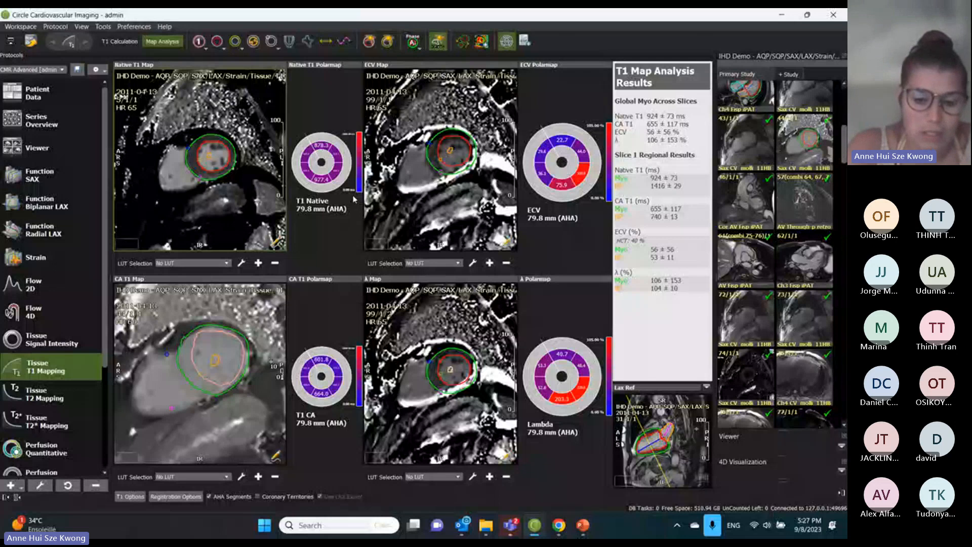
mouse_move(322, 168)
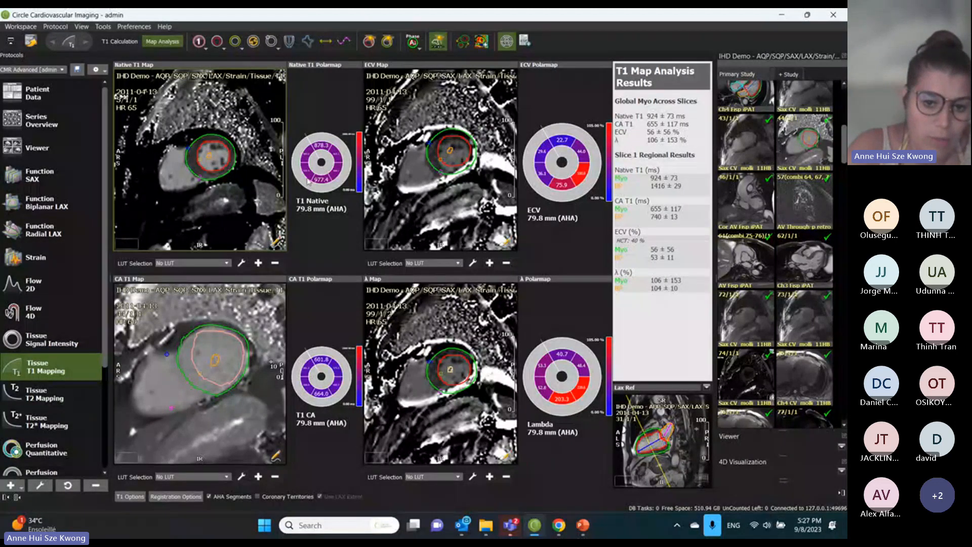
mouse_move(344, 152)
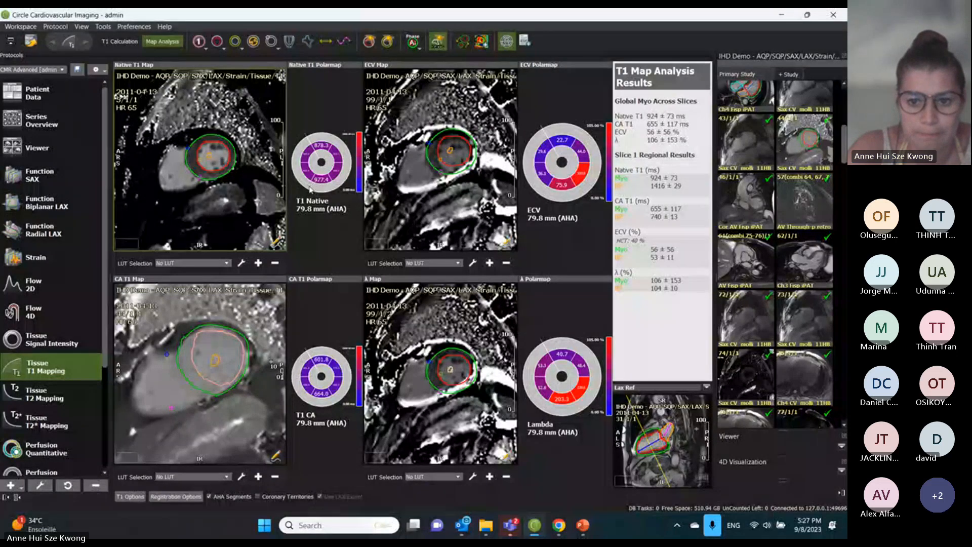
left_click(506, 41)
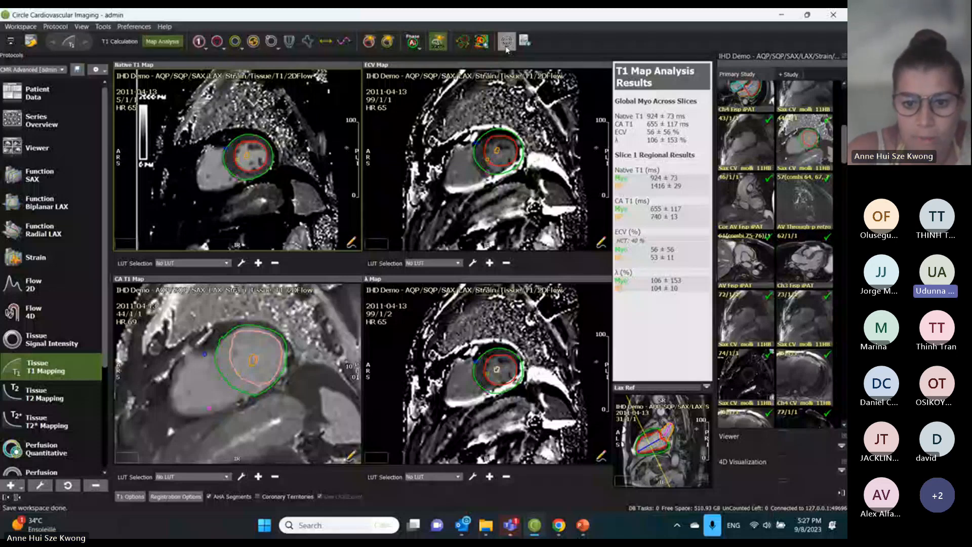
Apply the ECV colour lookup table to the ECV map
left_click(452, 264)
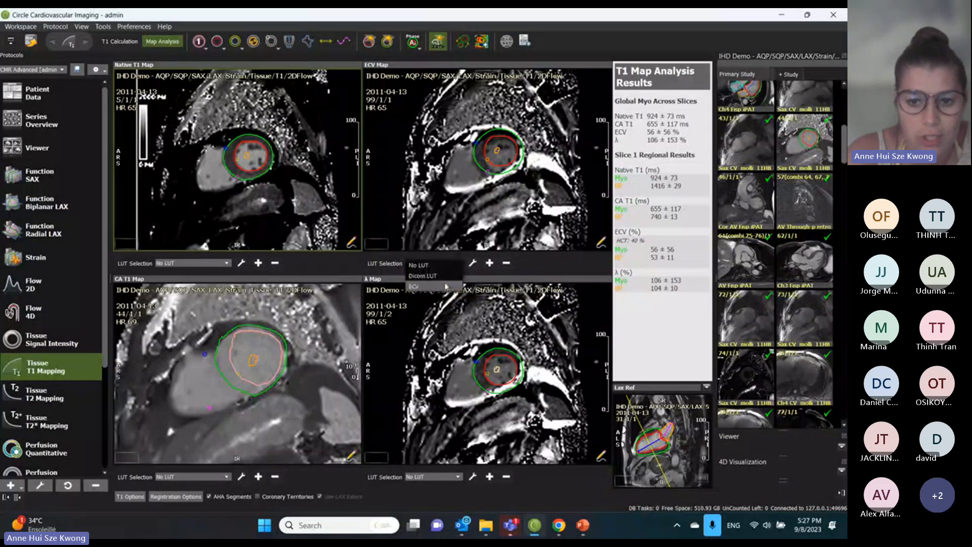
left_click(445, 286)
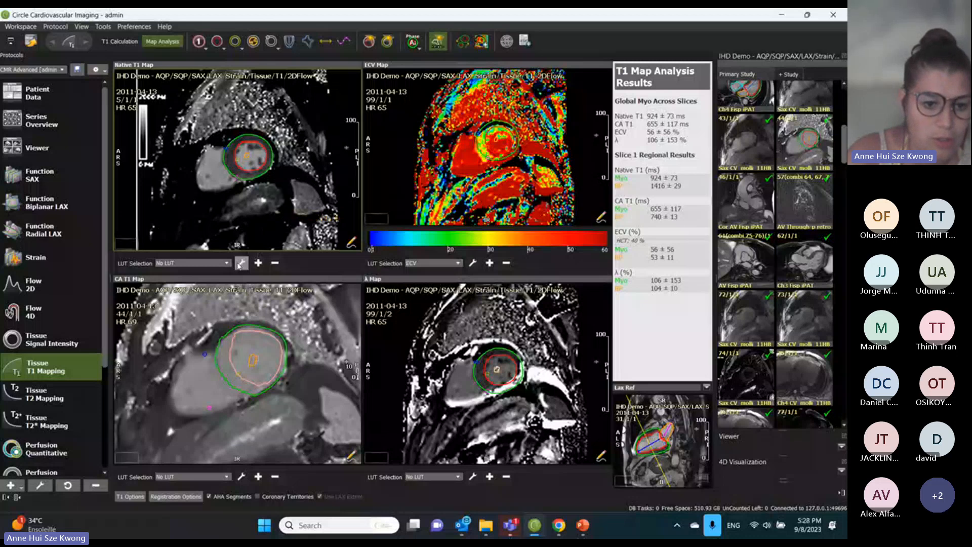
Try the Dicom LUT on the native T1 and CA T1 maps, and set both back to No LUT
left_click(225, 263)
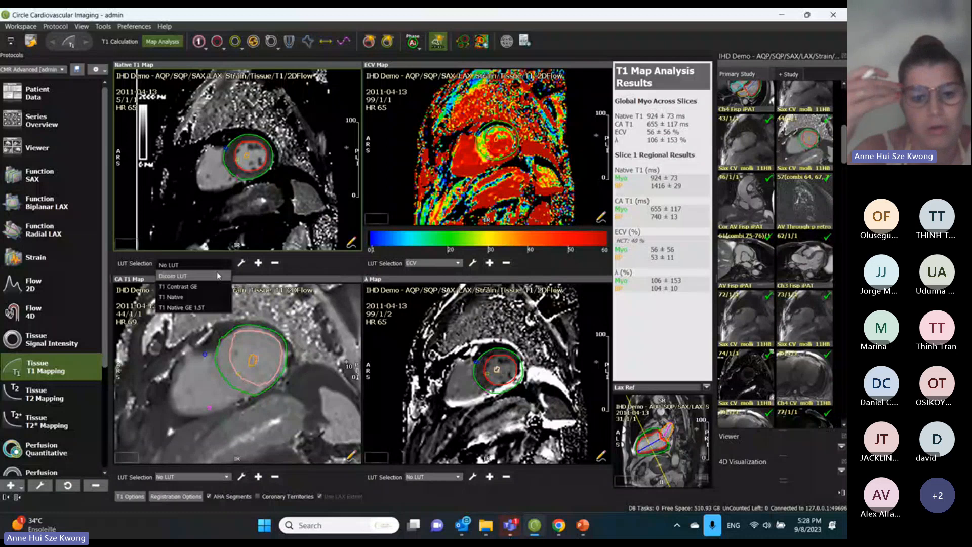
left_click(219, 276)
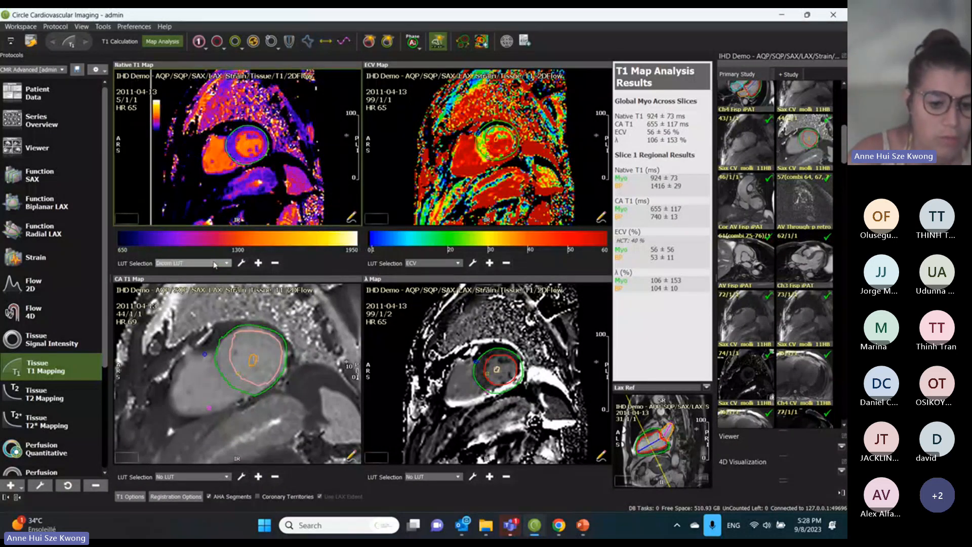
left_click(197, 477)
left_click(200, 489)
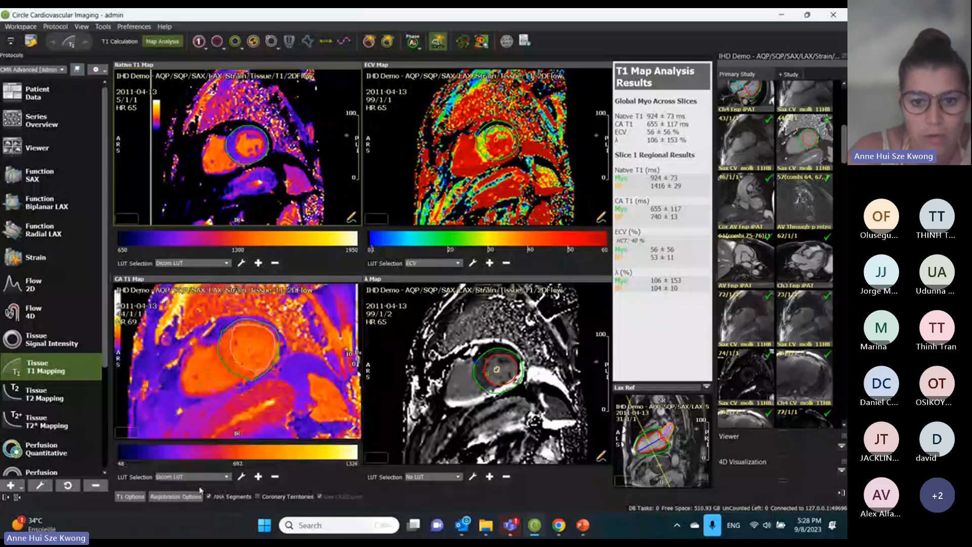
left_click(225, 477)
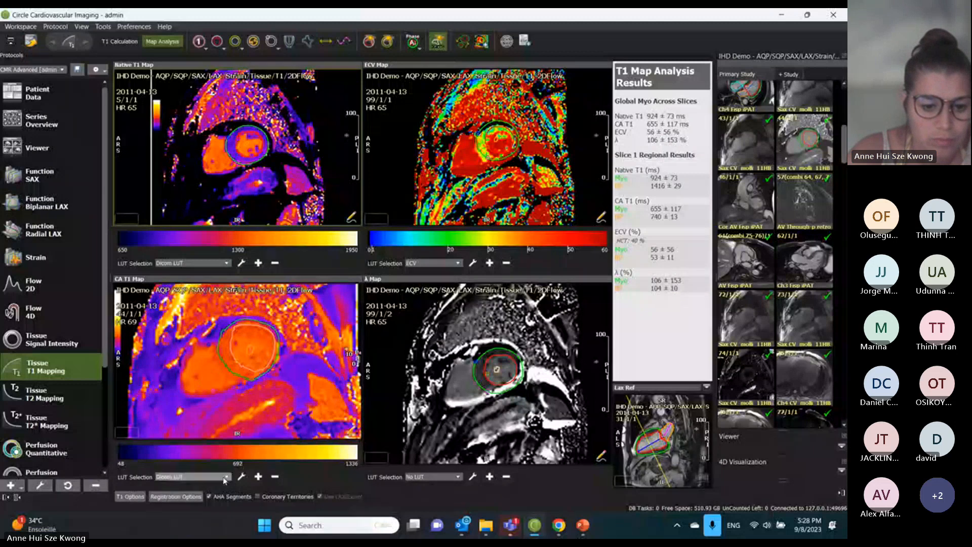
left_click(214, 476)
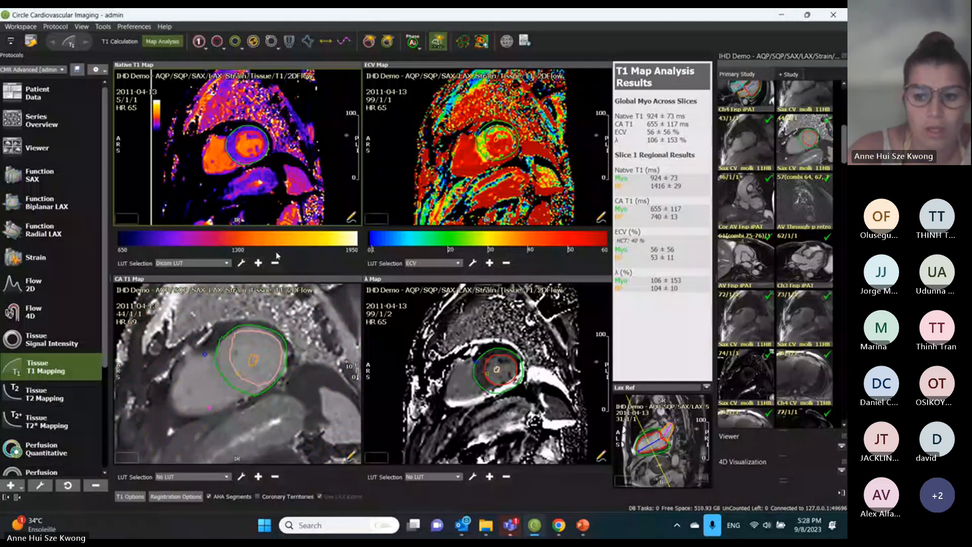
left_click(226, 263)
left_click(223, 262)
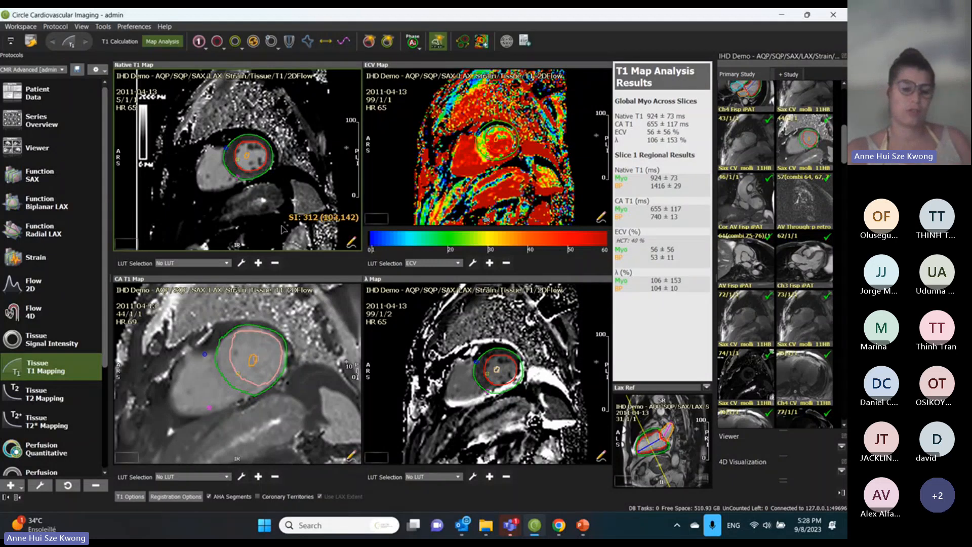
Save the T1 mapping workspace and open the 2D flow analysis
key("ctrl+s")
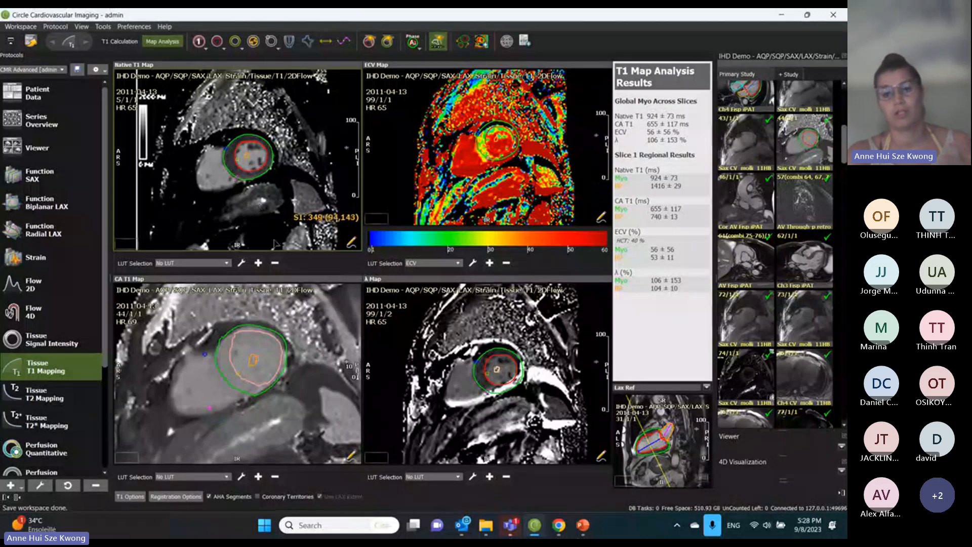
left_click(475, 49)
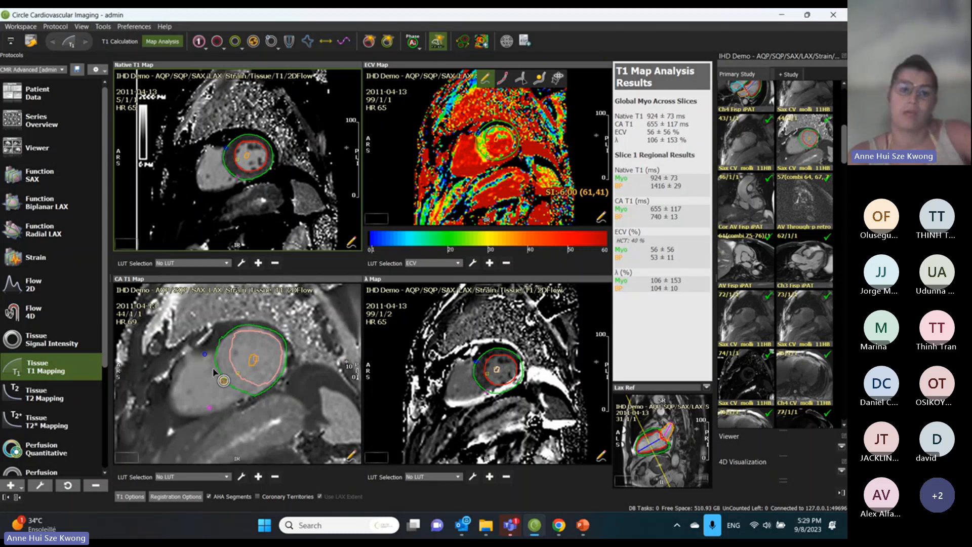
left_click(40, 287)
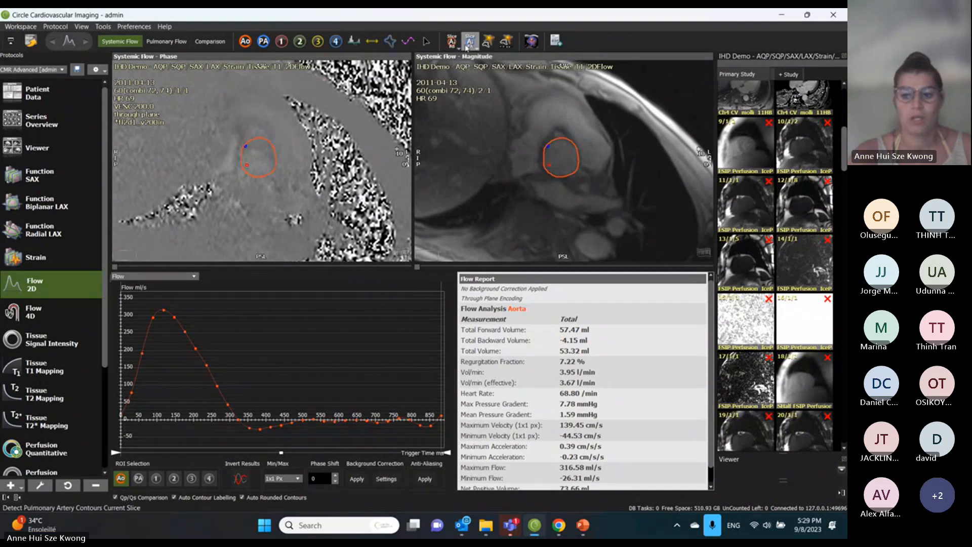
Browse the study's series and step through the systemic flow phases to examine the aortic contour and flow curve
scroll(762, 215, "down", 3)
scroll(762, 215, "down", 5)
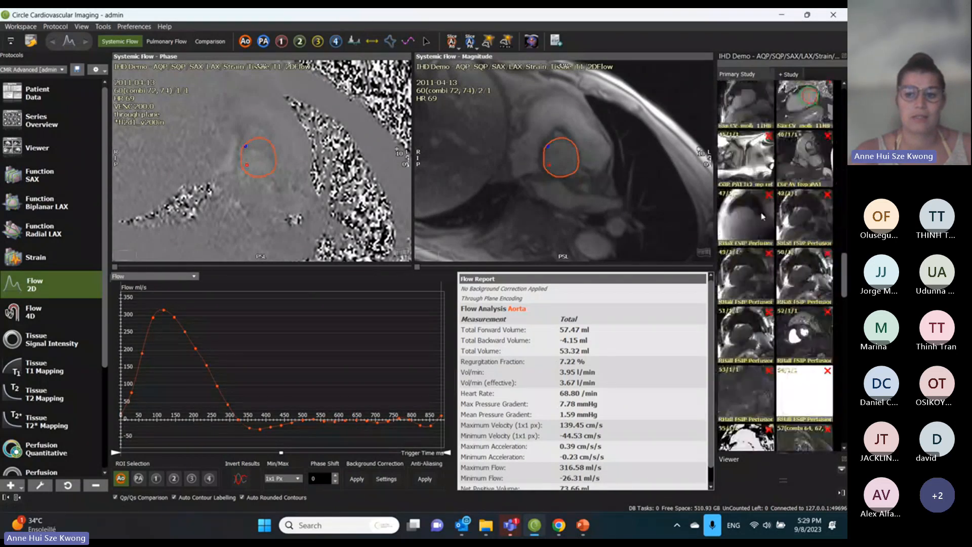
scroll(762, 215, "down", 8)
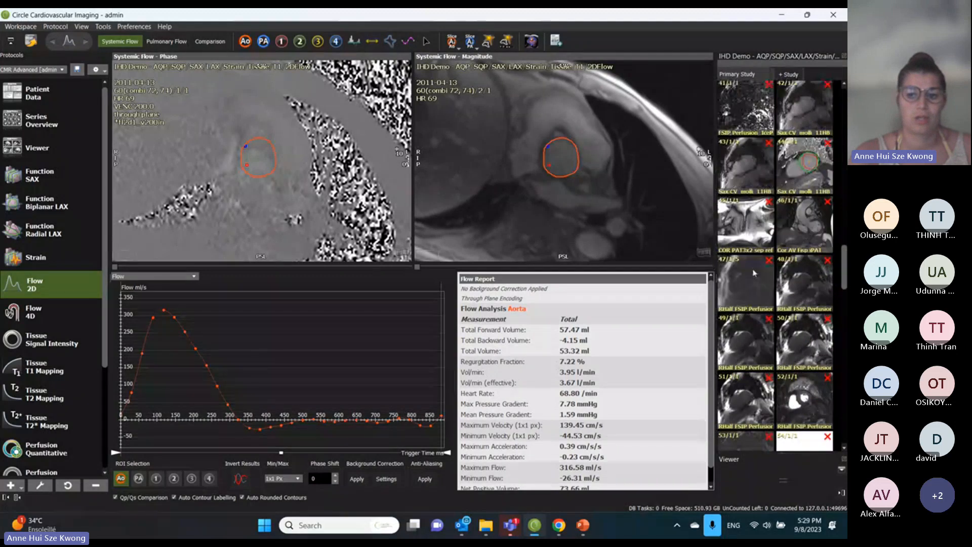
scroll(754, 274, "up", 3)
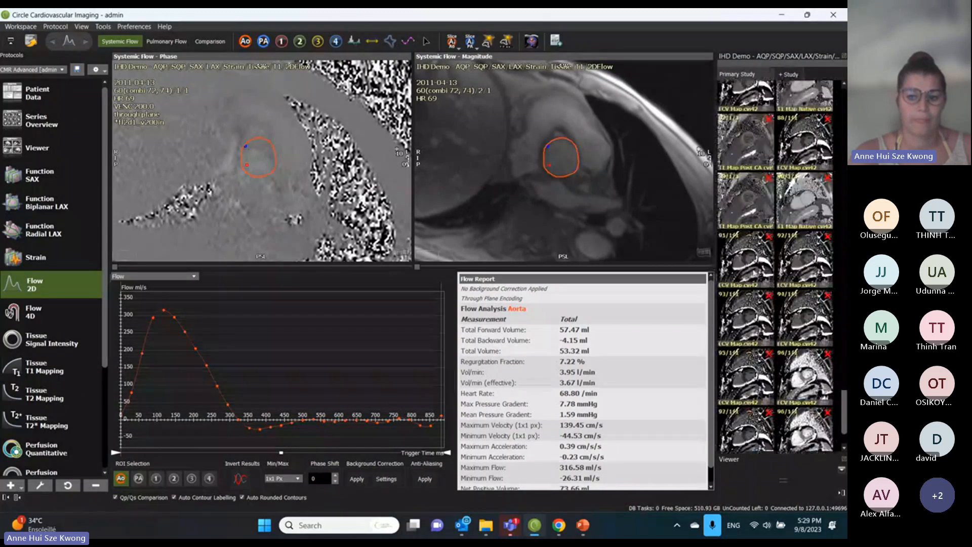
scroll(753, 273, "up", 15)
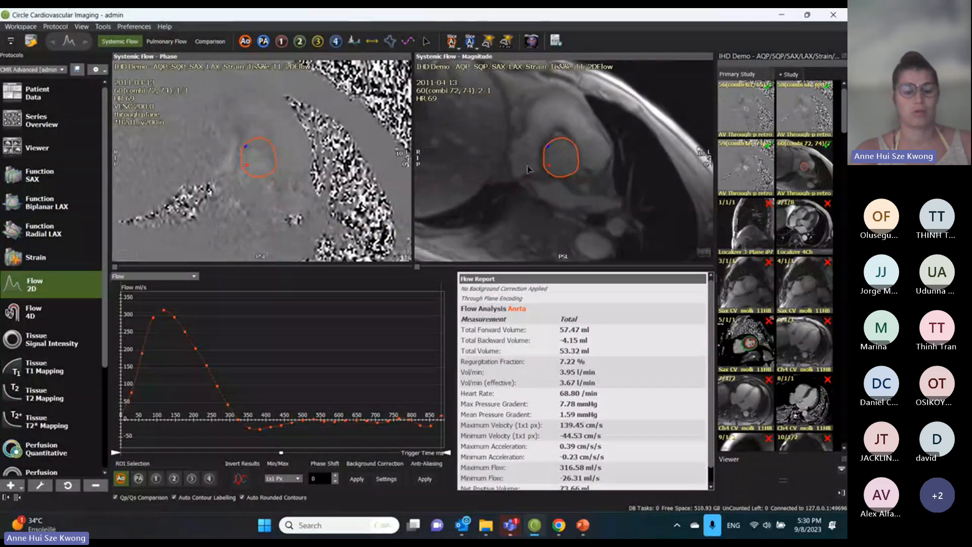
scroll(524, 173, "down", 2)
scroll(525, 173, "down", 3)
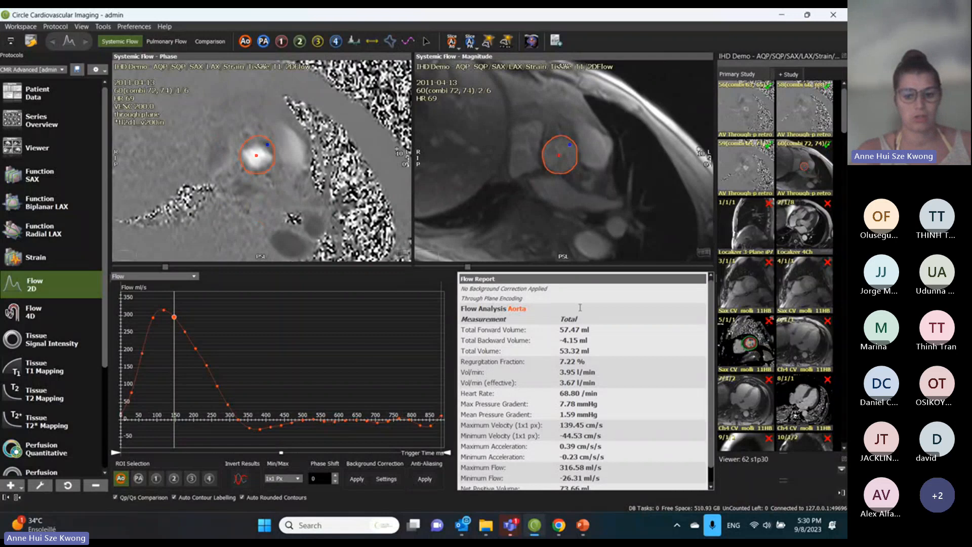
scroll(574, 426, "down", 1)
scroll(574, 425, "up", 1)
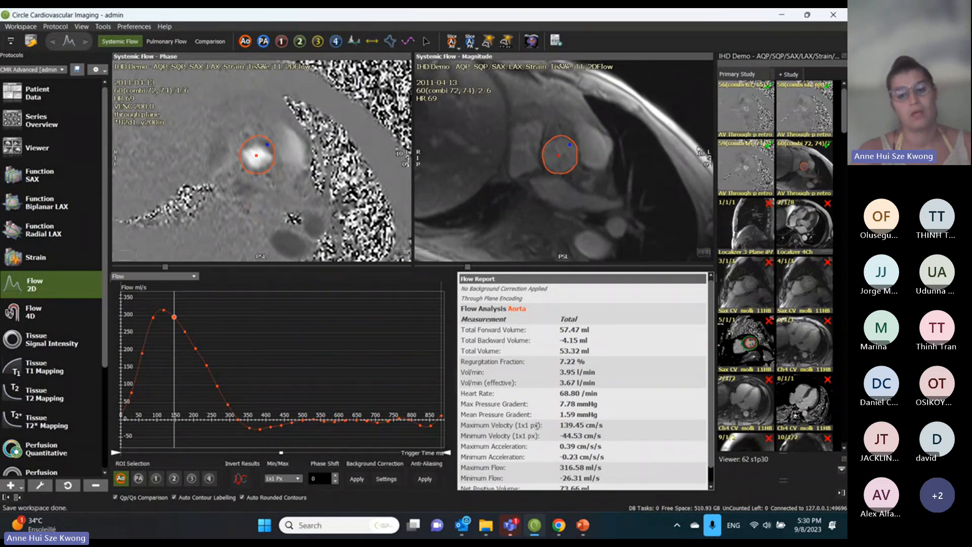
Try inverting the aortic flow results and restore their original direction
left_click(247, 486)
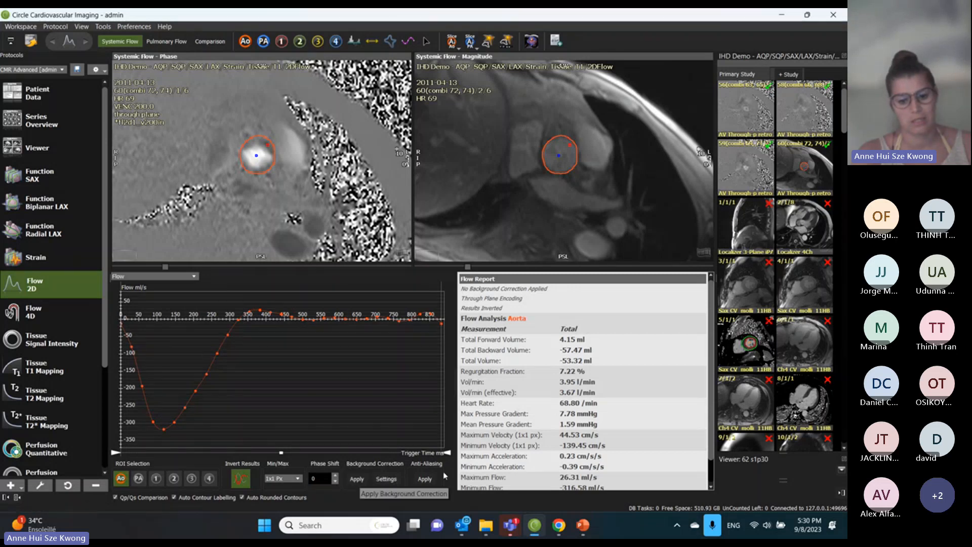
left_click(241, 479)
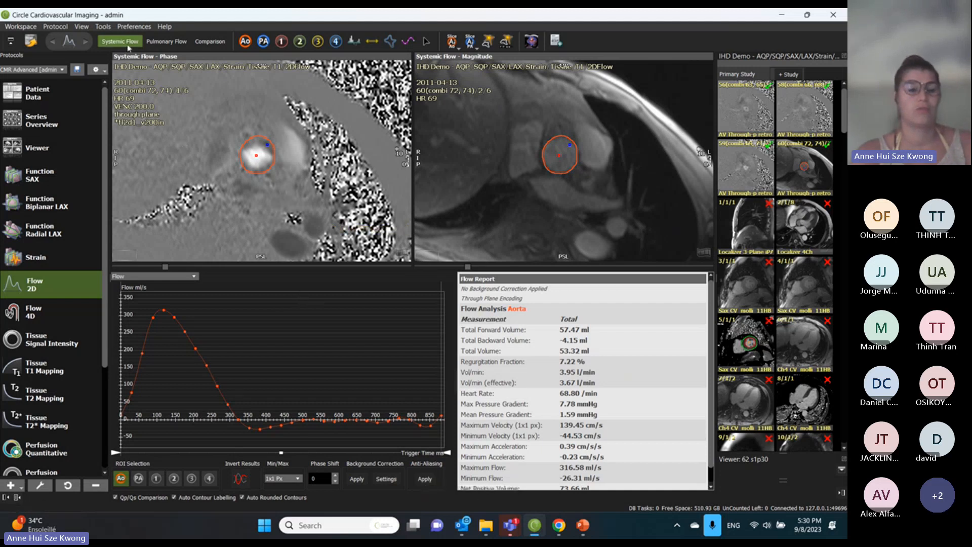
Load the through-plane flow series 59 (combi 69, 71) into the Pulmonary Flow analysis
left_click(167, 41)
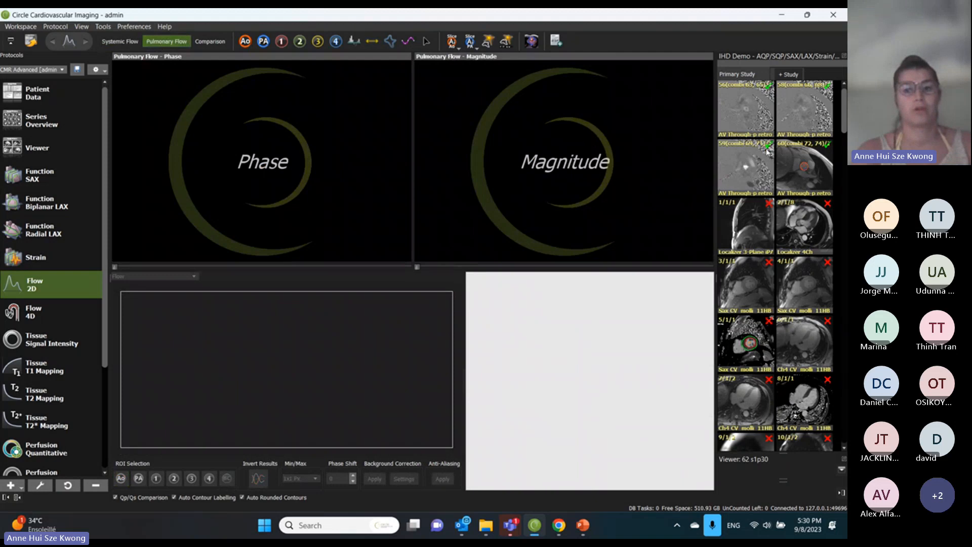
left_click_drag(768, 151, 339, 162)
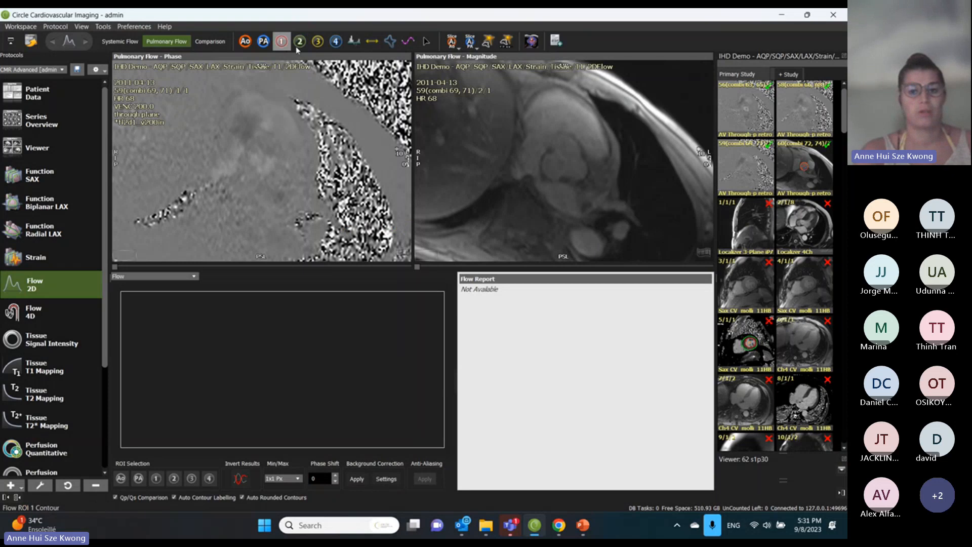
Draw Flow ROI 1 around the vessel on the magnitude image, label it Pulmonary Artery, and forward and segment it through the phases
mouse_move(557, 138)
left_mouse_down()
mouse_move(582, 190)
mouse_move(591, 172)
mouse_move(577, 151)
left_mouse_up()
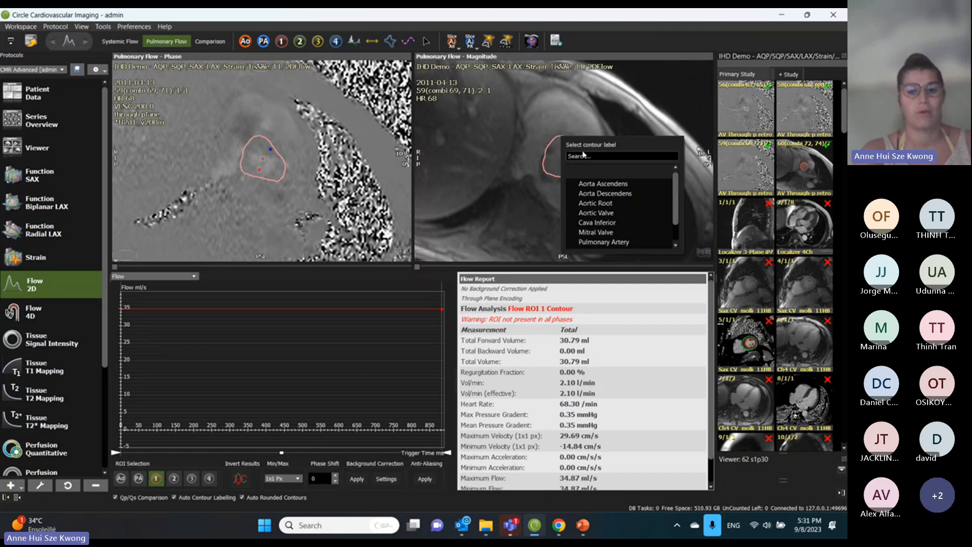
left_click(595, 242)
left_click(507, 43)
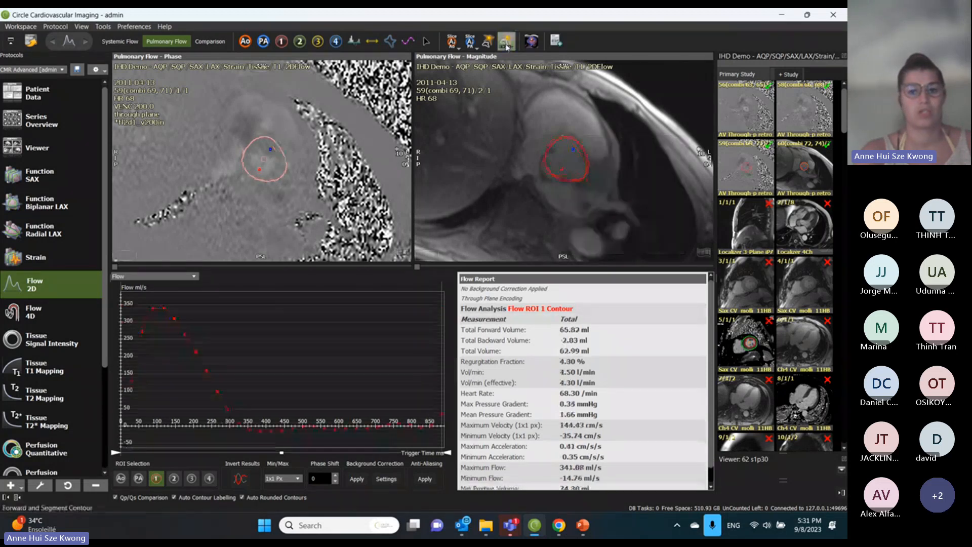
left_click(507, 46)
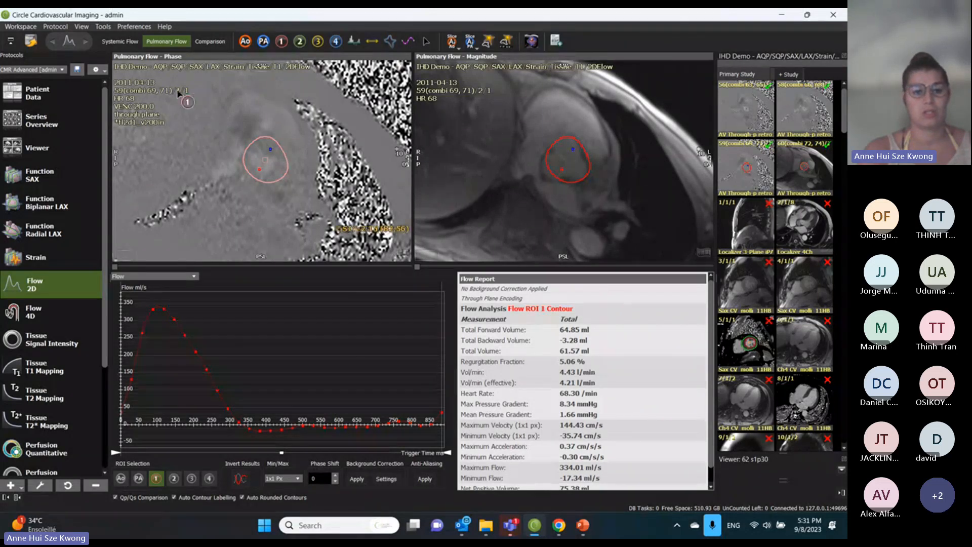
Compare the systemic Aorta flow with the pulmonary ROI 1 flow, and return to the systemic flow analysis
left_click(219, 45)
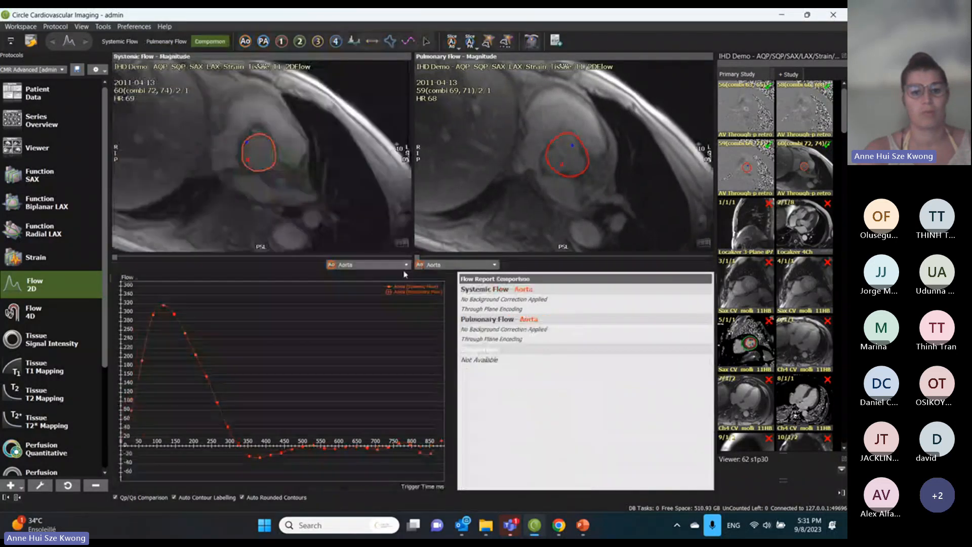
left_click(433, 267)
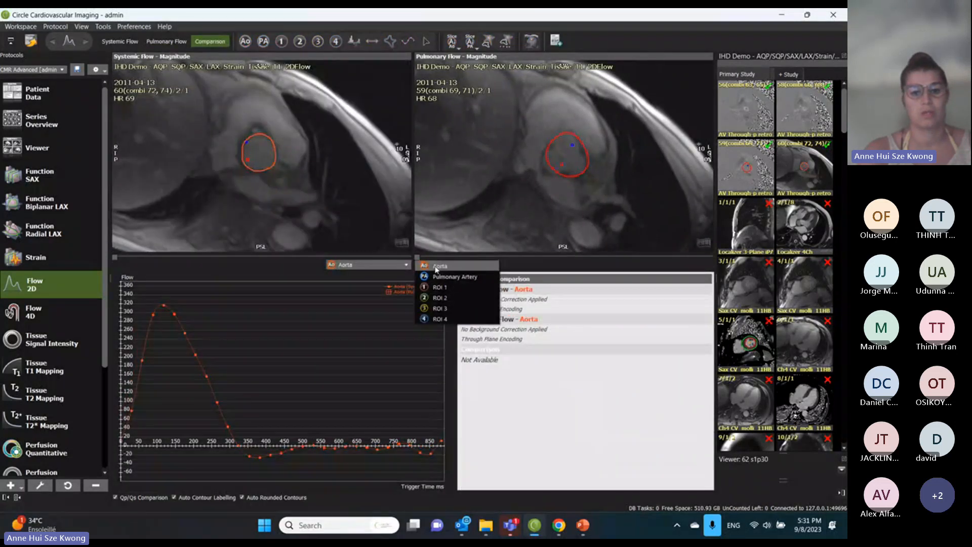
left_click(457, 292)
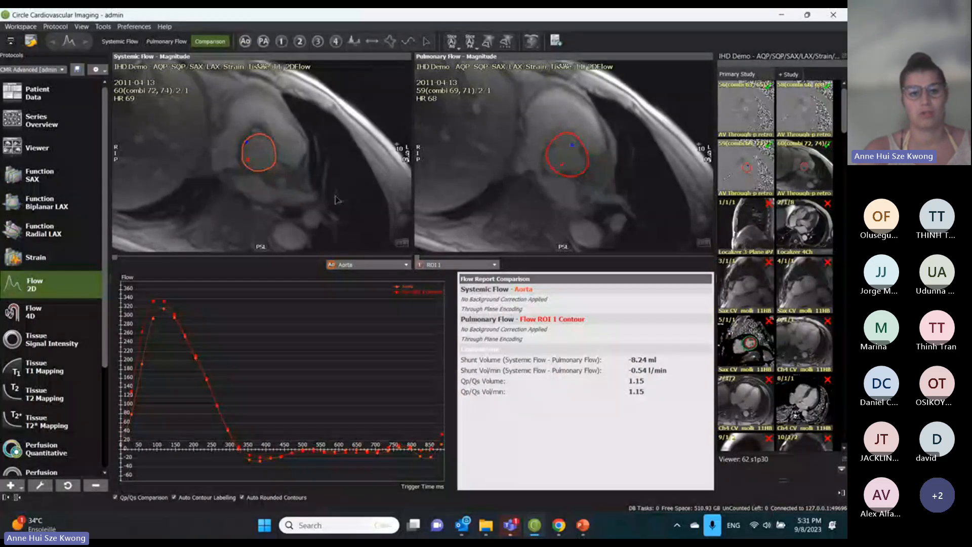
left_click(133, 42)
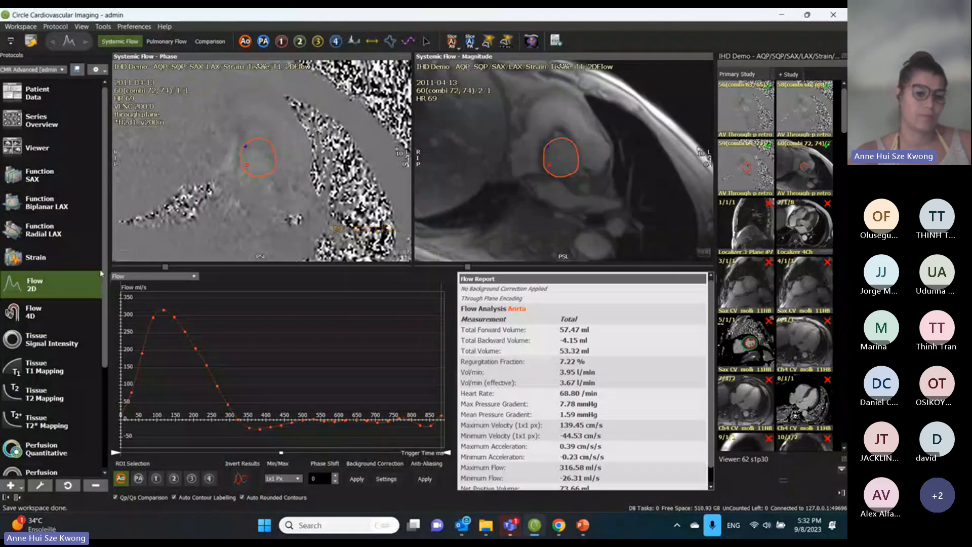
Open the Strain analysis and load short-axis series 28 (combi 28-35), Ch2 series 31 and Ch4 series 32
scroll(48, 371, "down", 5)
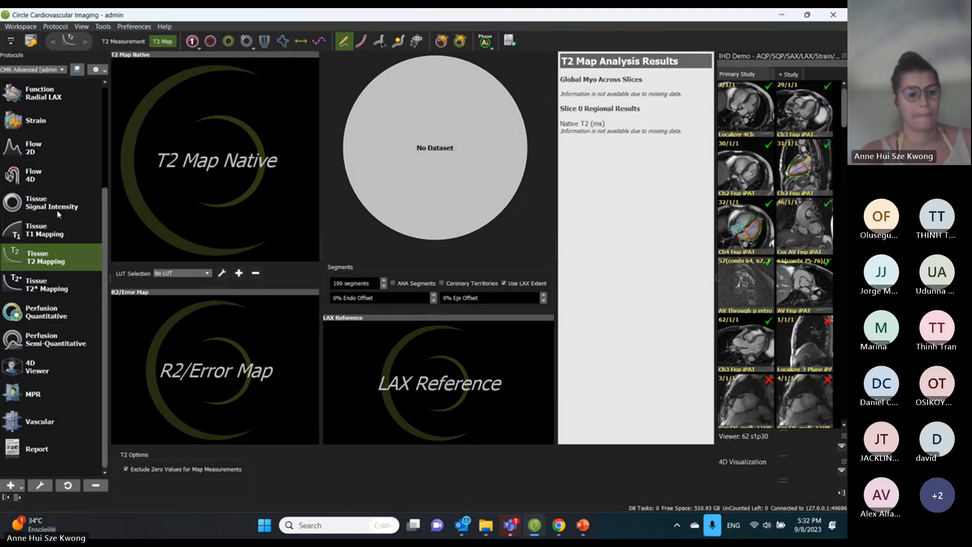
scroll(54, 243, "up", 3)
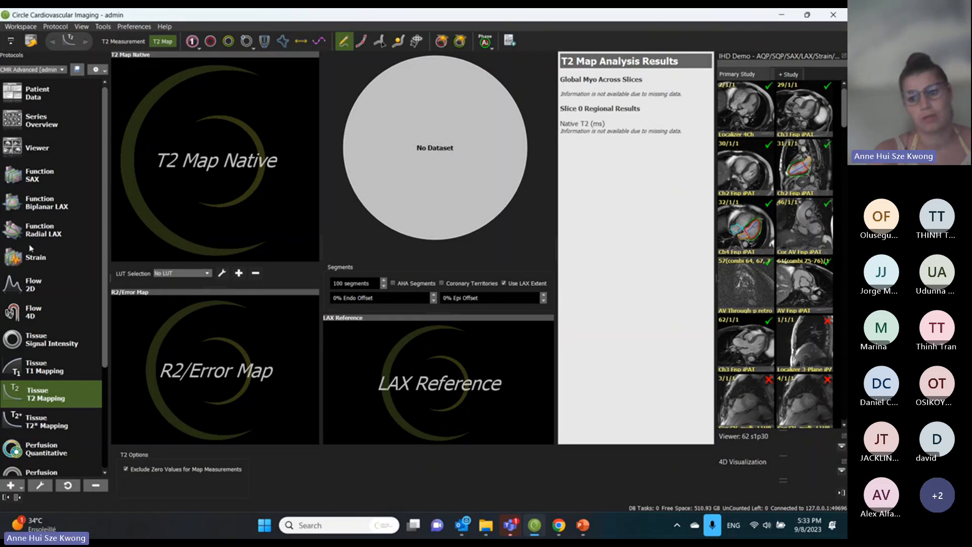
left_click(34, 261)
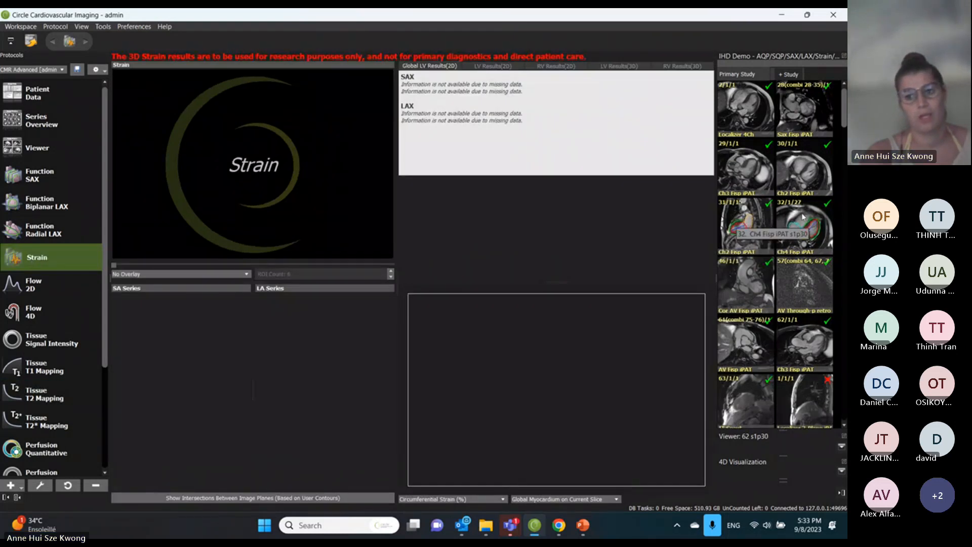
left_click_drag(805, 109, 233, 181)
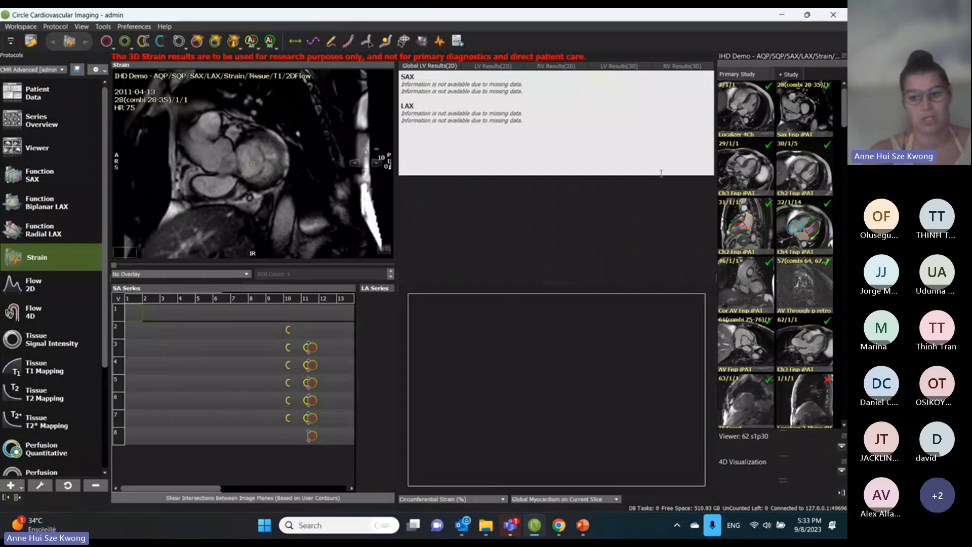
left_click_drag(746, 222, 253, 169)
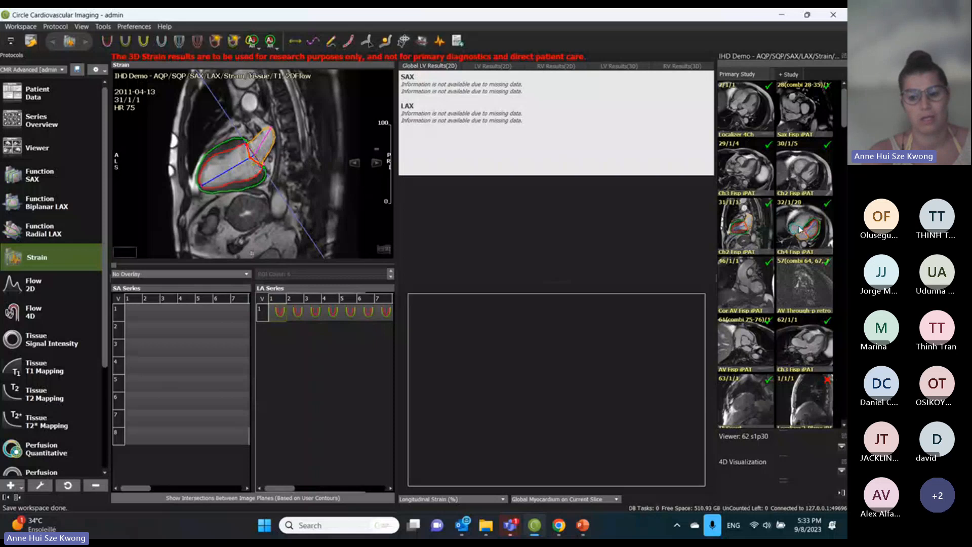
left_click_drag(800, 229, 161, 190)
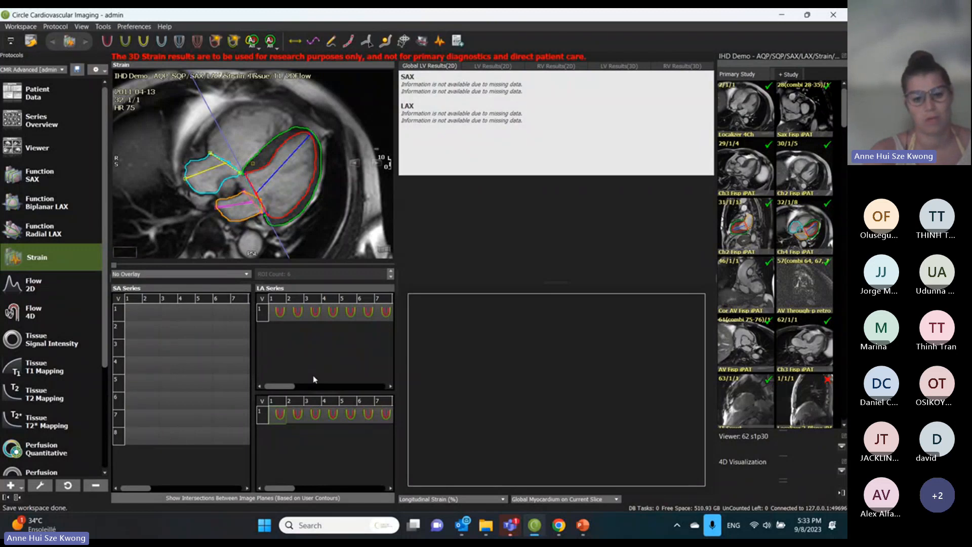
Select the contoured phase 30 of short-axis slice 3 and run the strain analysis
scroll(187, 380, "right", 6)
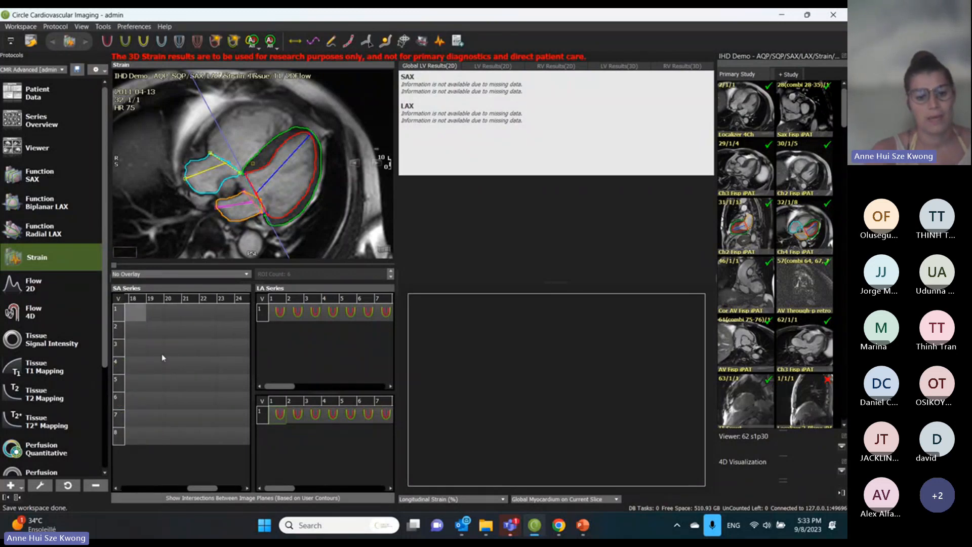
scroll(162, 353, "right", 2)
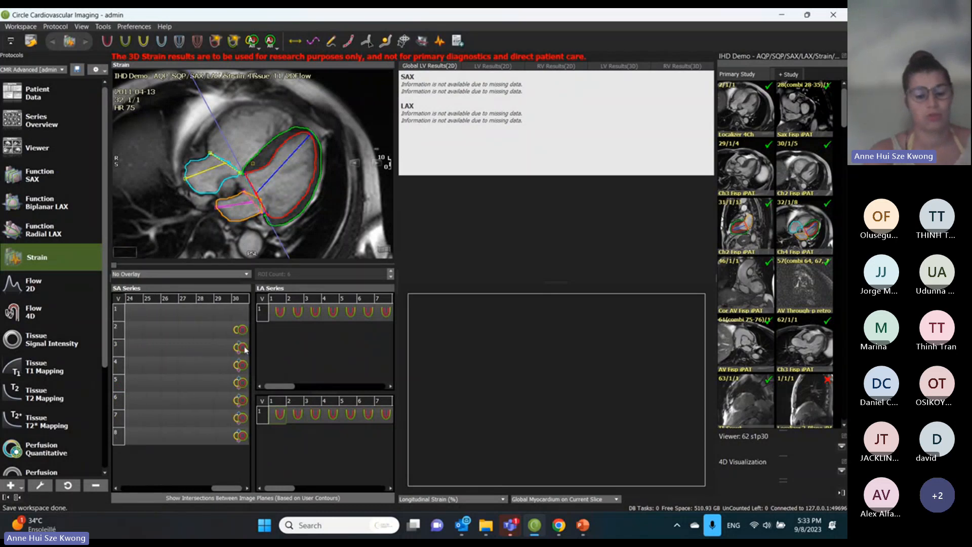
left_click(242, 347)
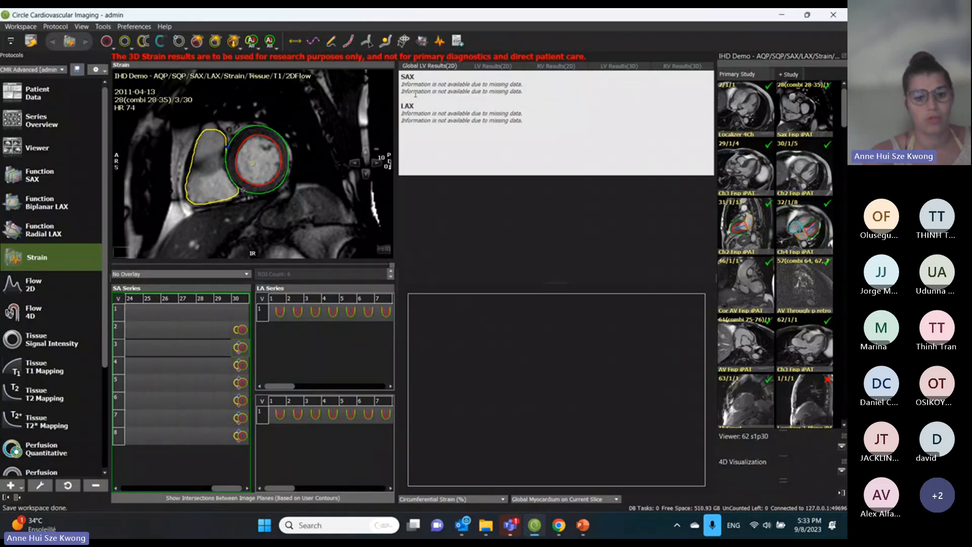
left_click(439, 40)
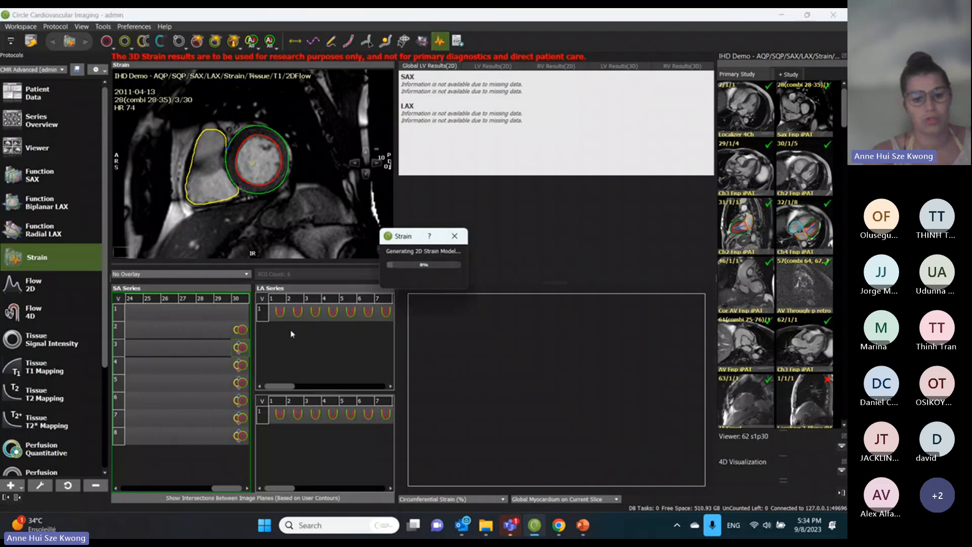
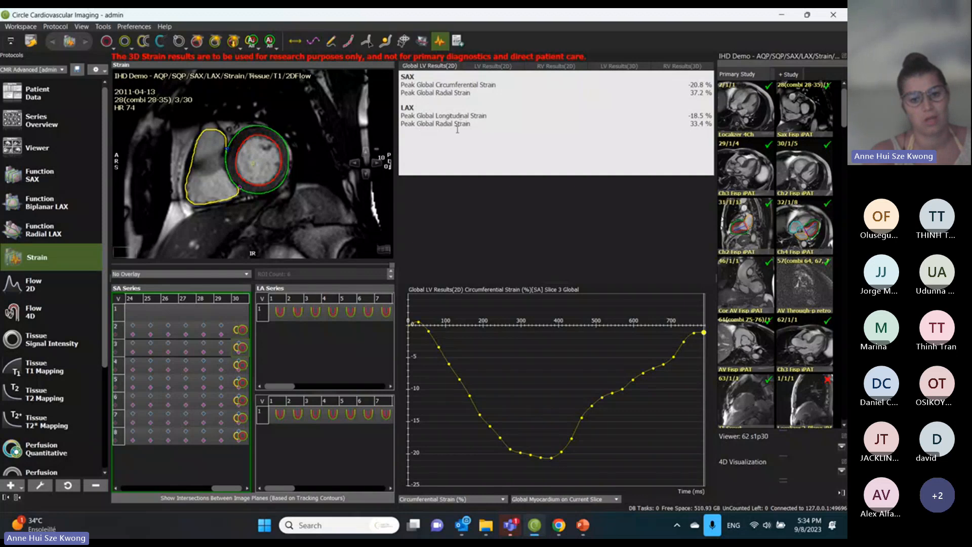
Overlay Boundary Points on the strain image, play the cine, and look through the other overlay options
left_click(234, 275)
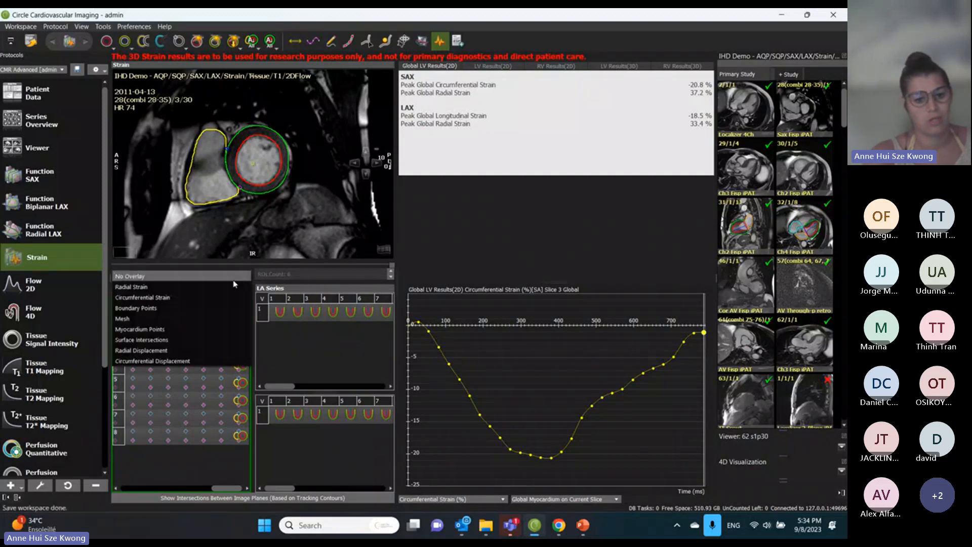
left_click(221, 308)
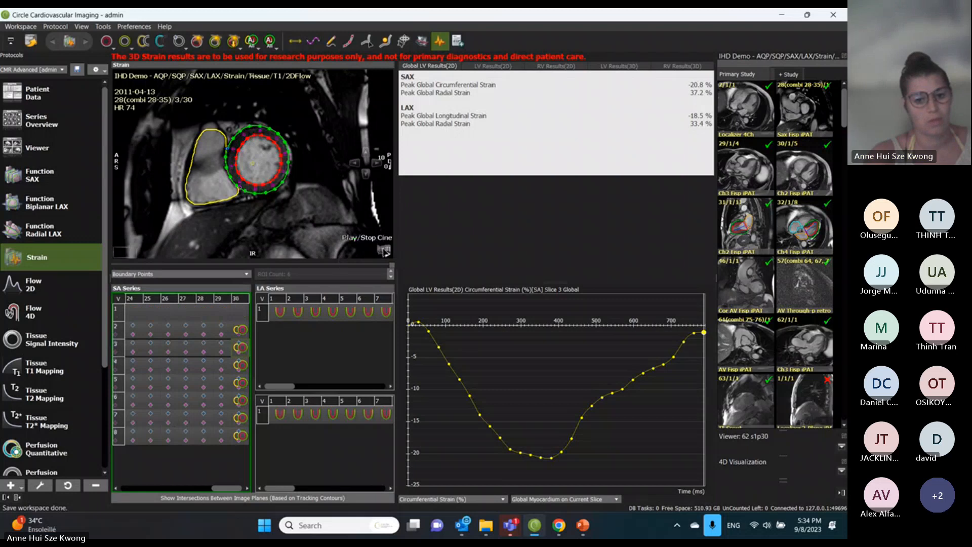
left_click(384, 250)
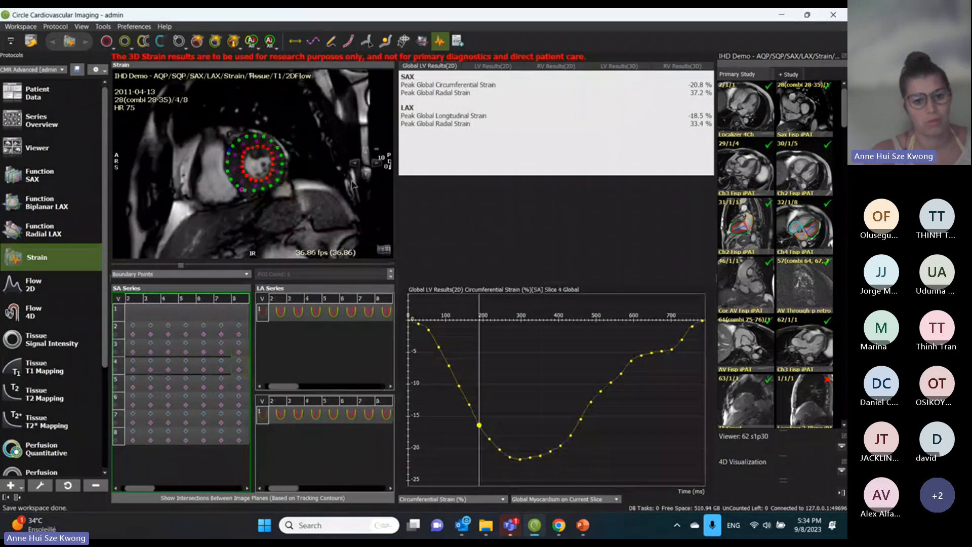
left_click(238, 275)
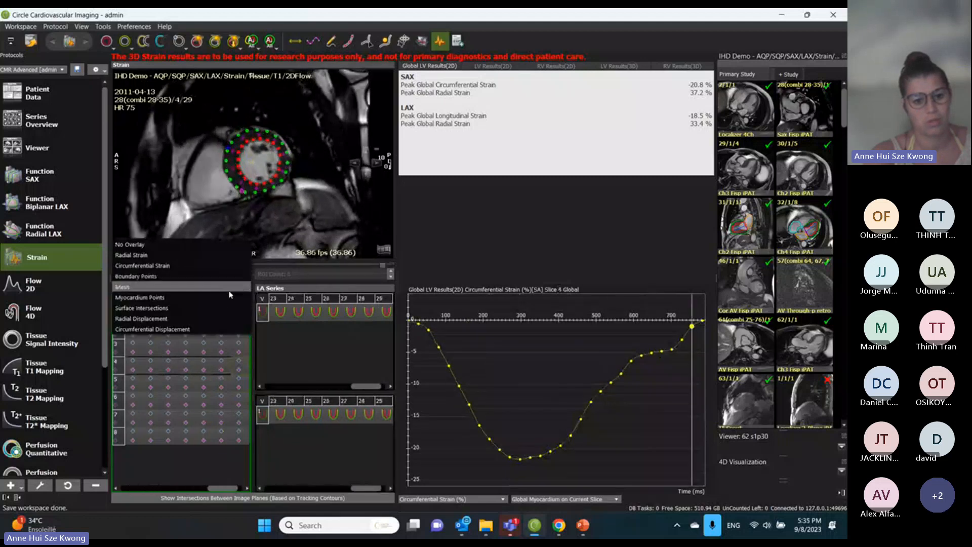
left_click(238, 287)
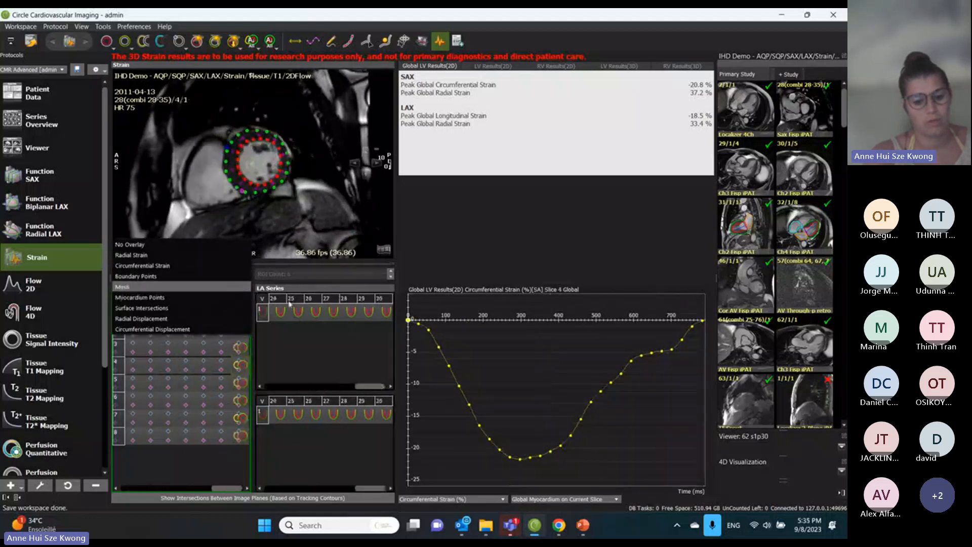
Examine the strain curves of long-axis series 31 and short-axis slice 5, and review the available curve parameters and regions
left_click(320, 314)
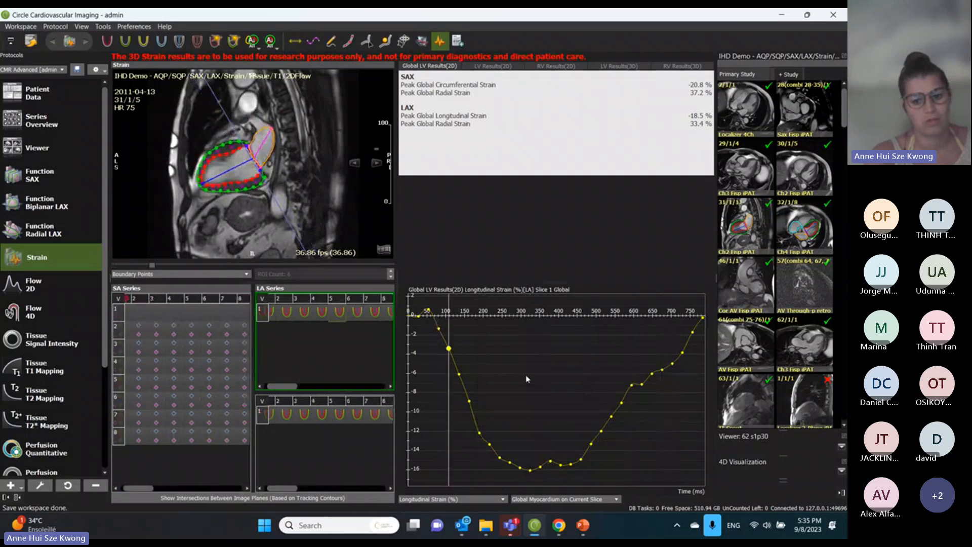
left_click(558, 499)
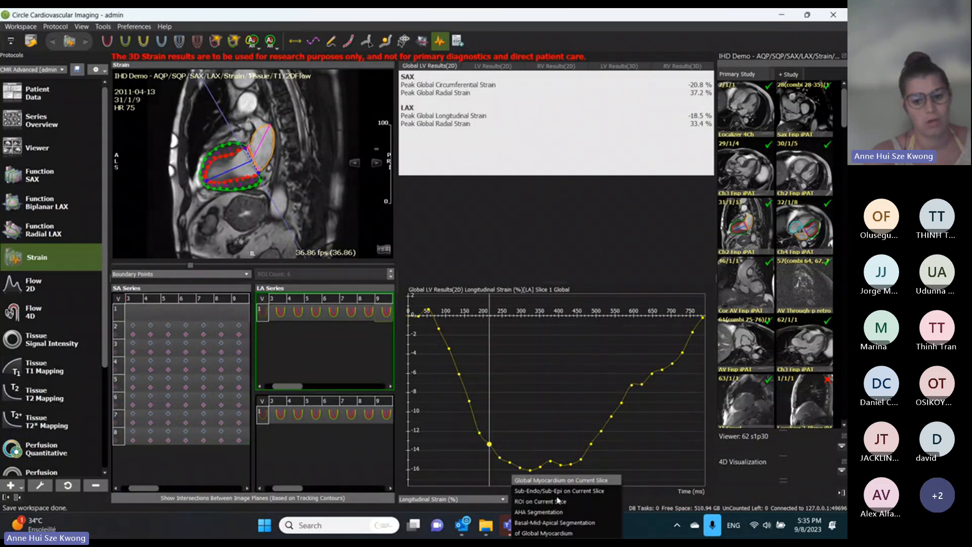
left_click(493, 503)
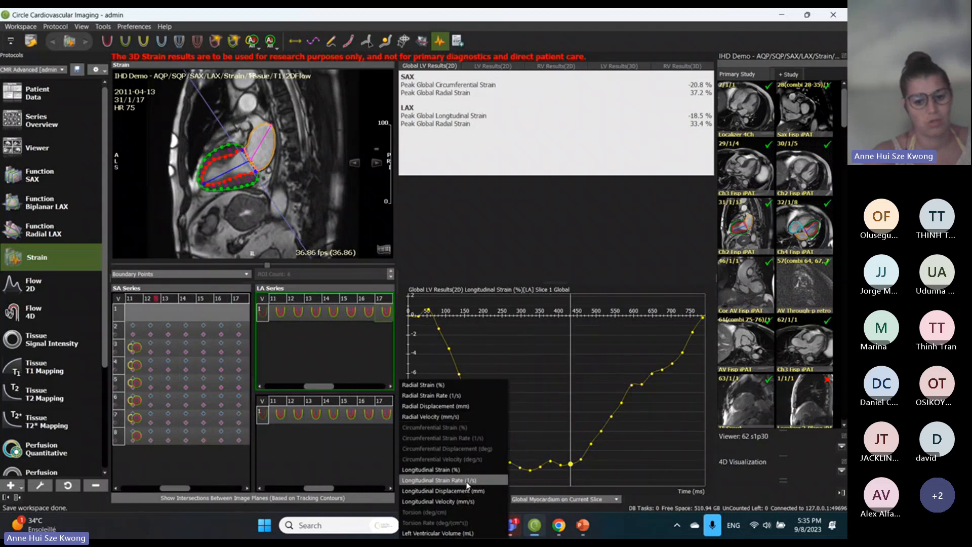
left_click(144, 378)
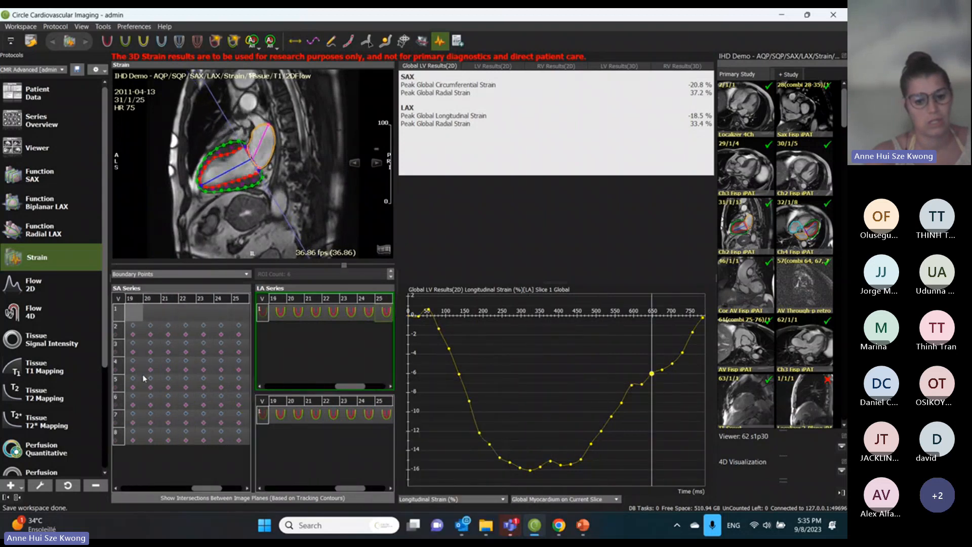
left_click(143, 378)
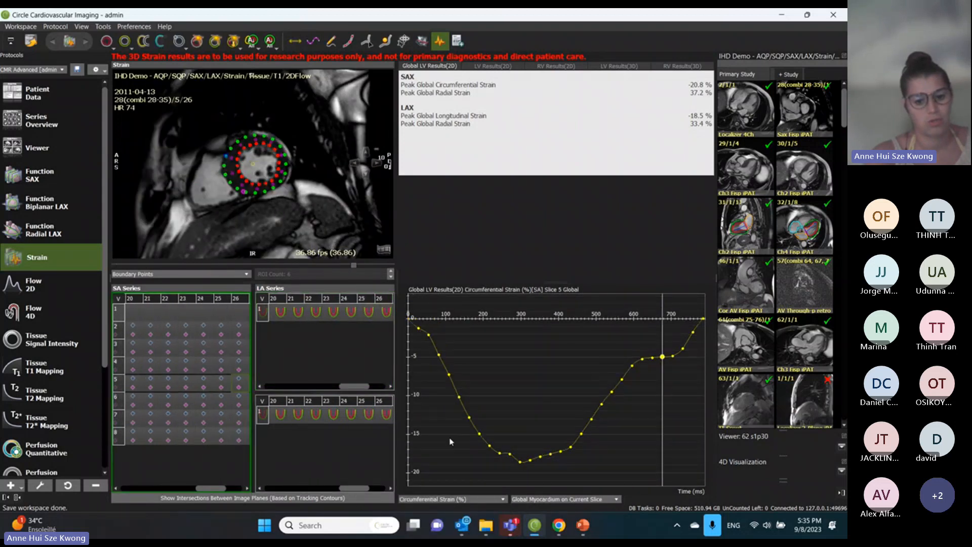
left_click(426, 501)
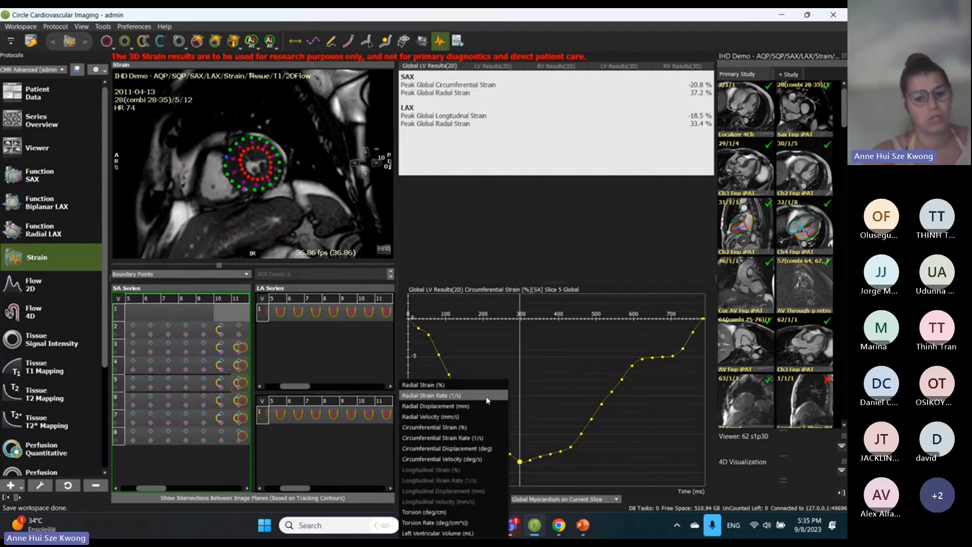
left_click(538, 249)
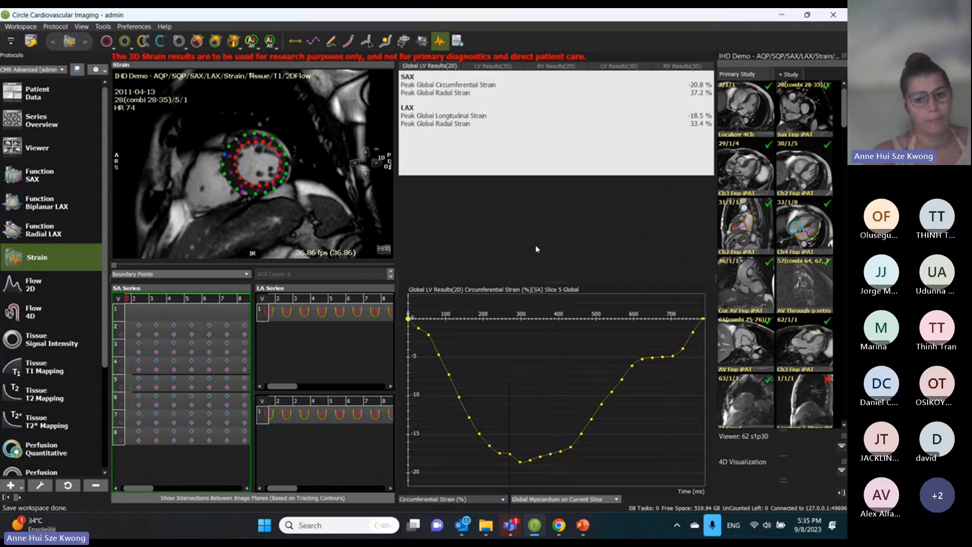
Examine the LV 2D strain polar maps for the short and long axis, and the LV 3D strain polar maps
left_click(499, 66)
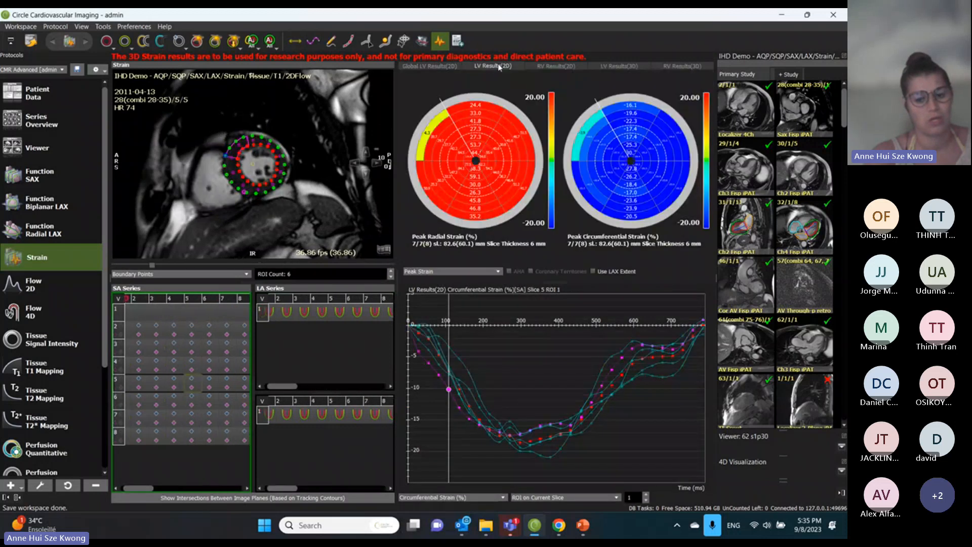
left_click(339, 307)
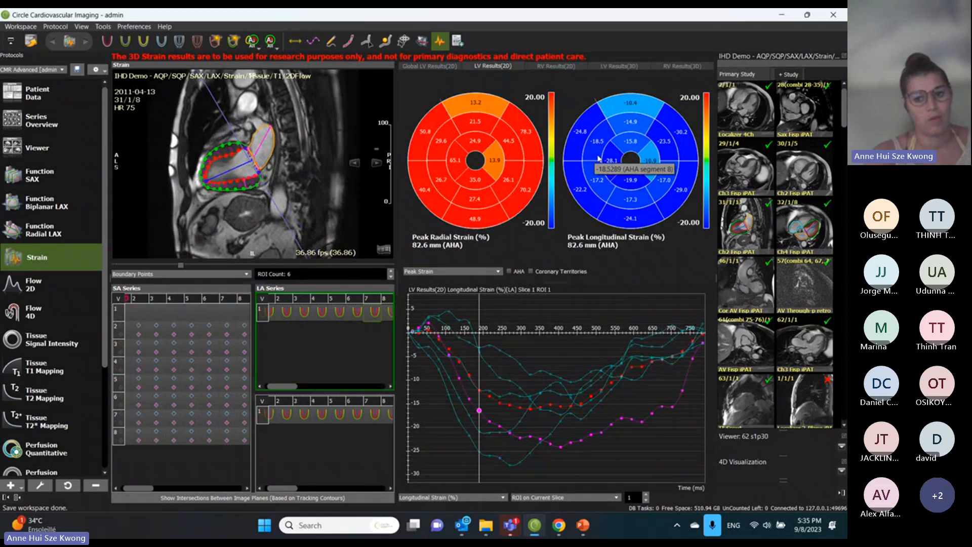
left_click(630, 66)
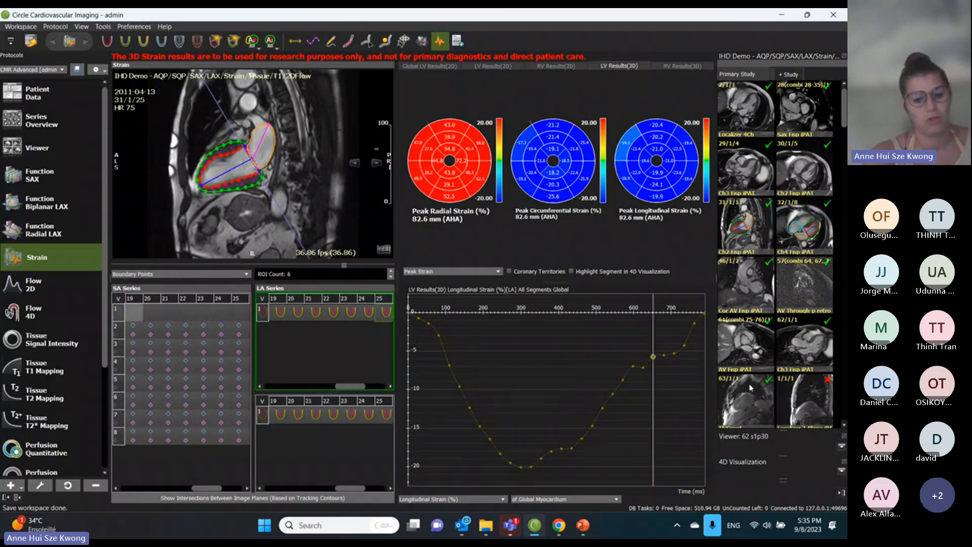
Set up an enlarged floating 4D Visualization of the strain model with Ch4 series 32 and the longitudinal strain overlay
left_click(842, 472)
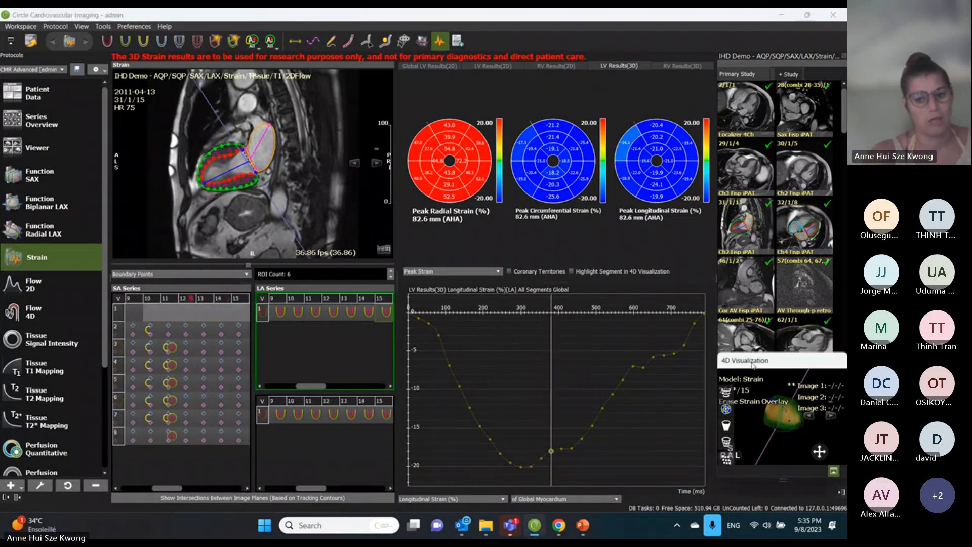
left_click_drag(762, 374, 599, 278)
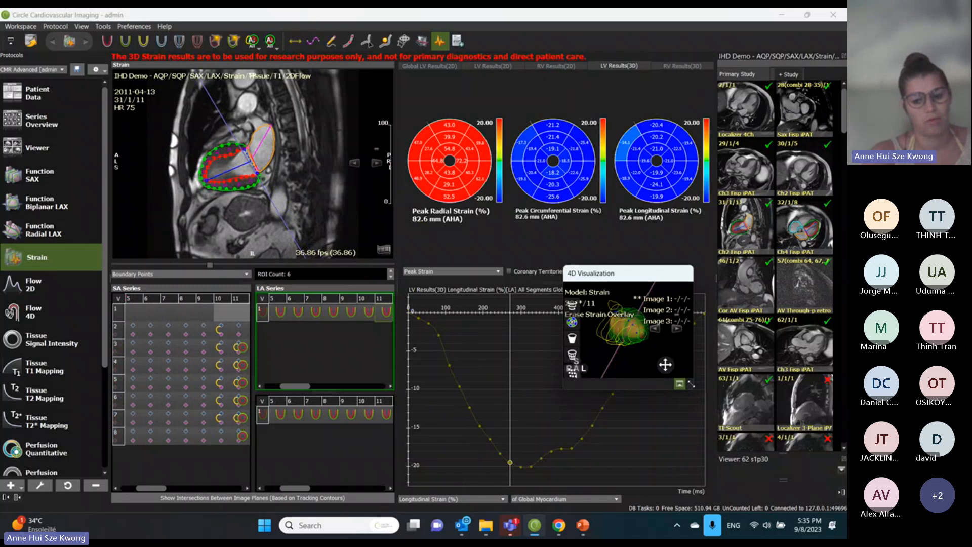
left_click_drag(691, 384, 733, 476)
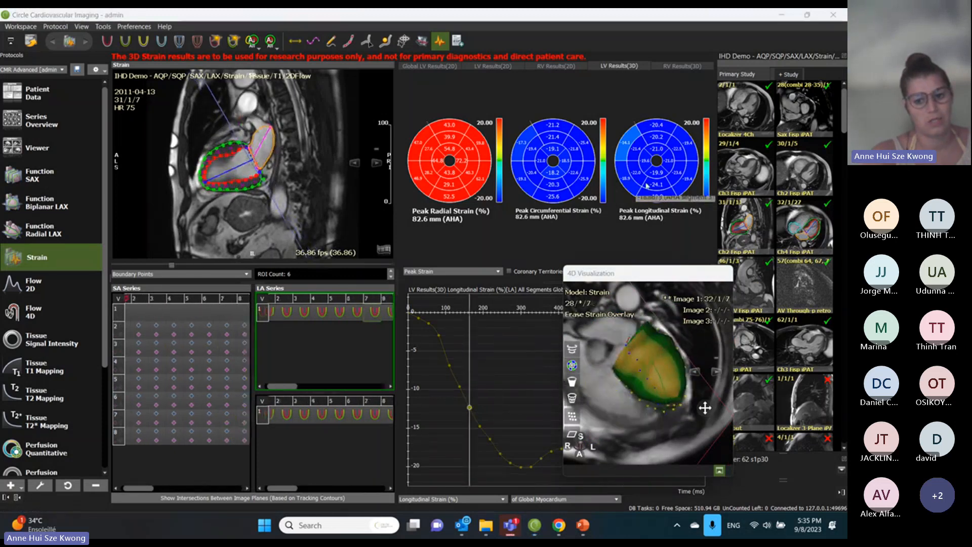
left_click_drag(687, 142, 567, 280)
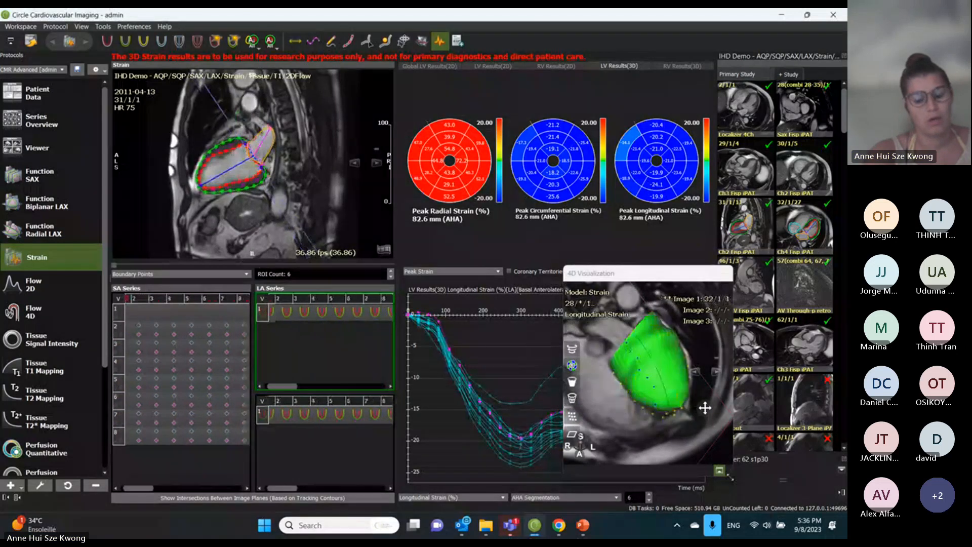
left_click_drag(705, 408, 793, 426)
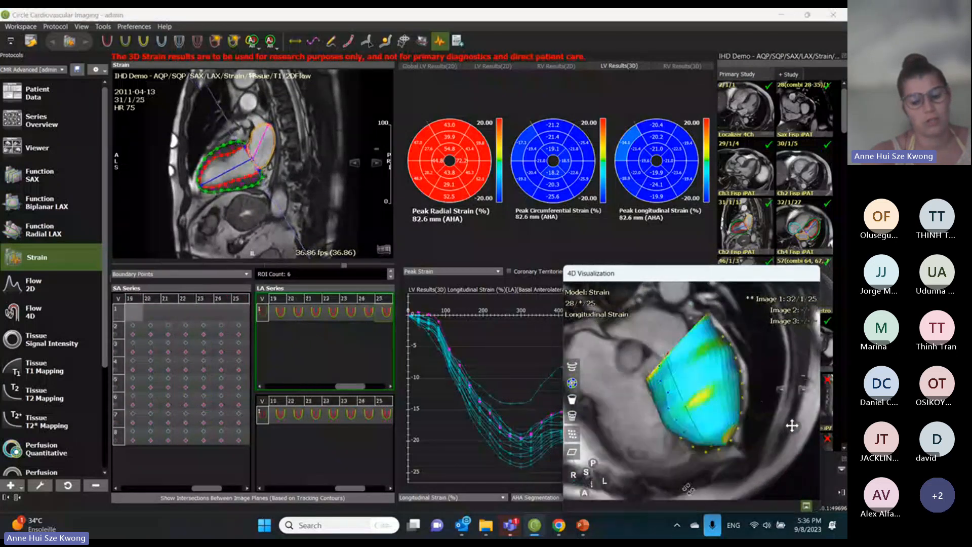
Look through the file export options of the 4D Visualization, and dock its floating window back into the workspace
left_click_drag(738, 397, 689, 498)
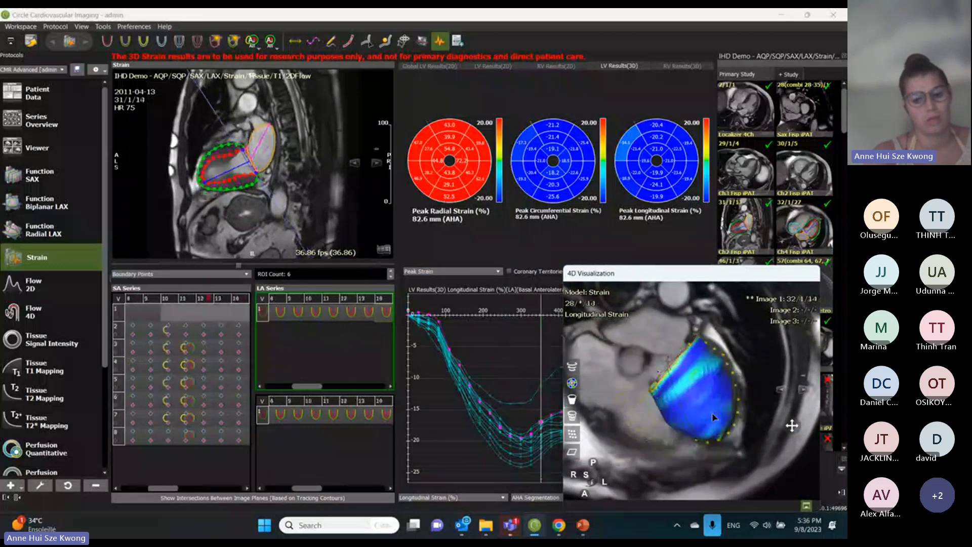
right_click(612, 379)
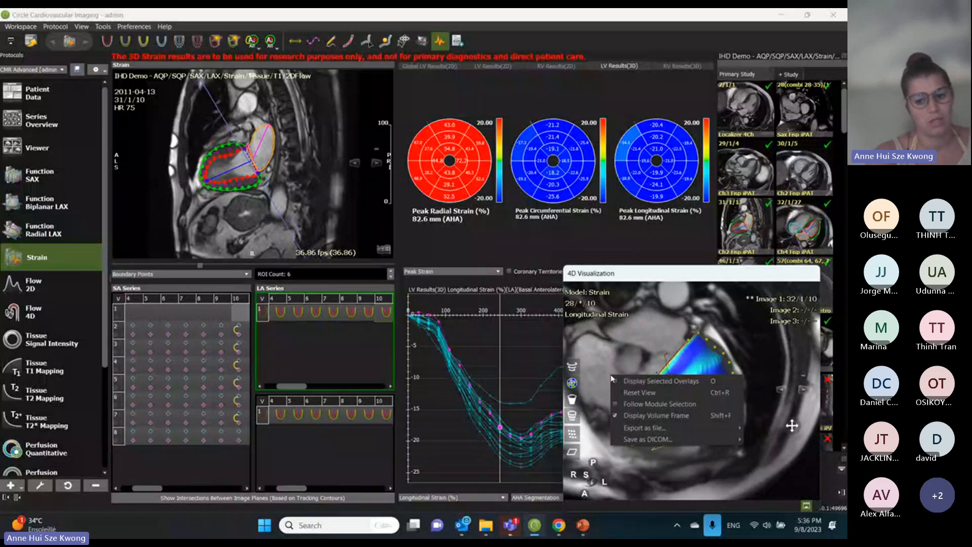
mouse_move(647, 430)
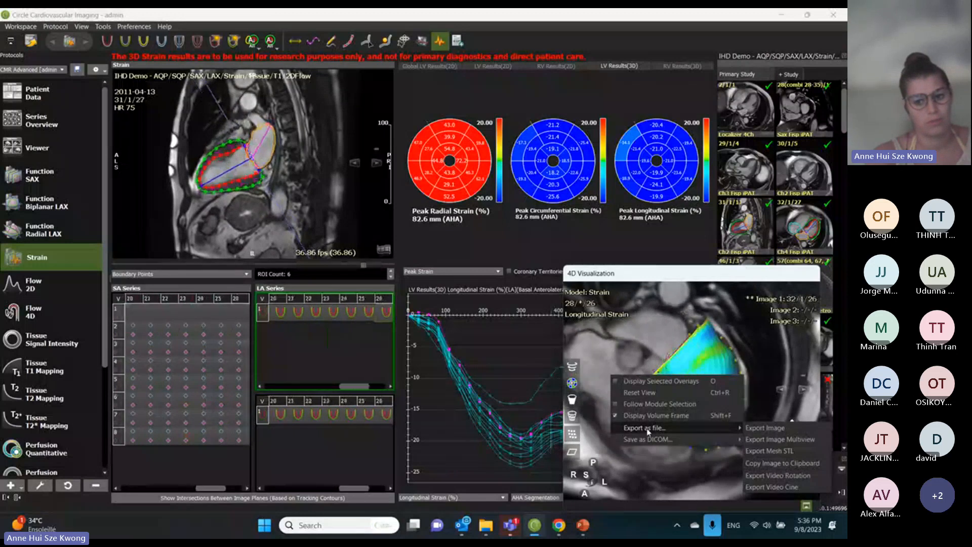
left_click(626, 279)
left_click_drag(626, 279, 820, 364)
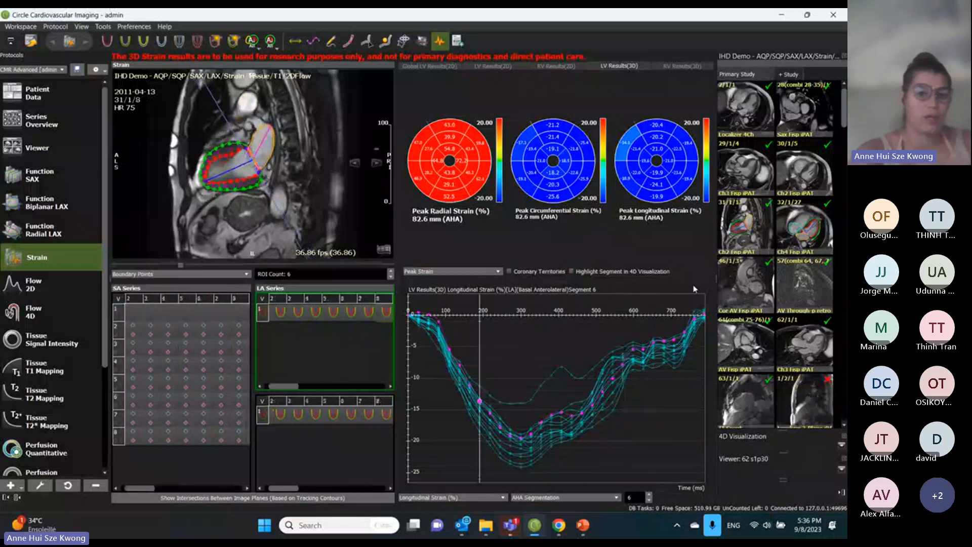
Examine the Global LV Results (2D) for strain, check the remaining protocols, and stop the cine playback
left_click(440, 67)
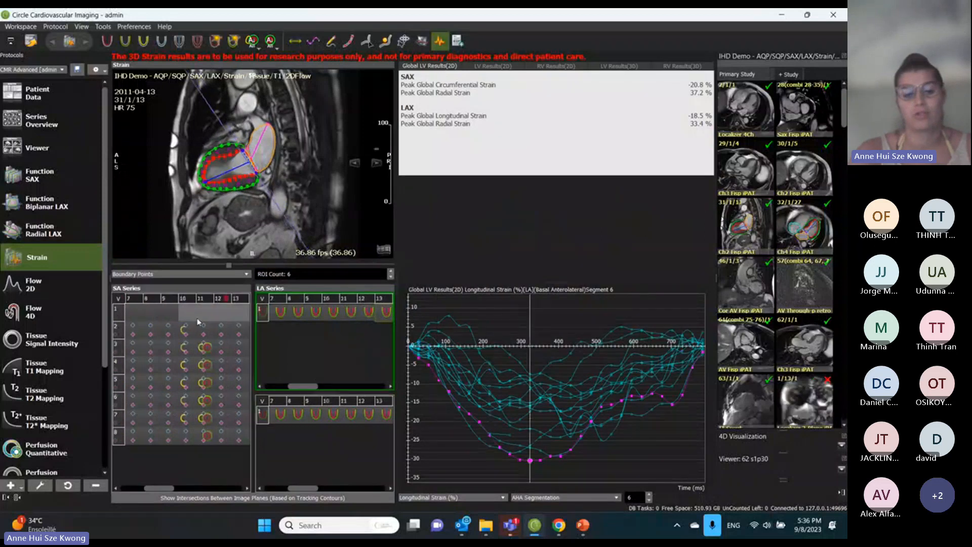
scroll(76, 395, "down", 3)
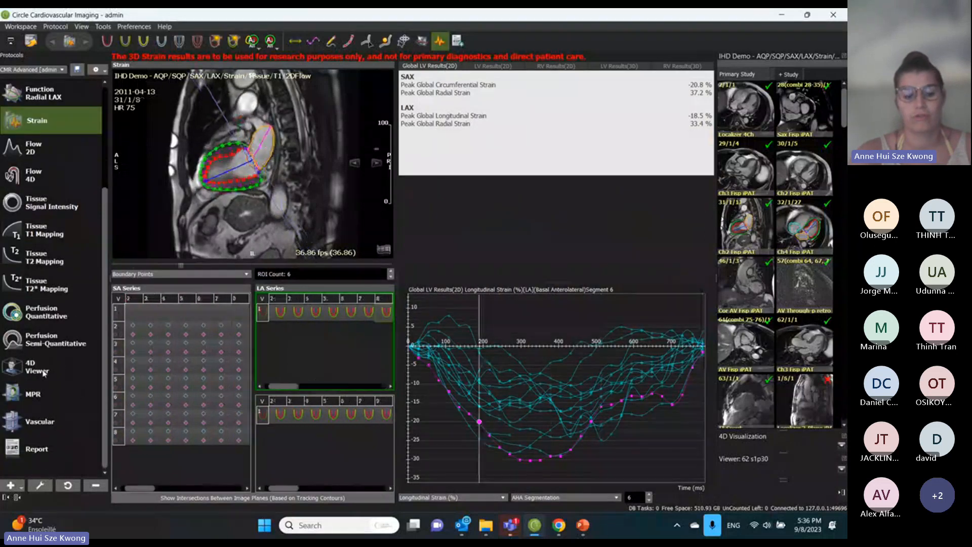
scroll(60, 286, "up", 3)
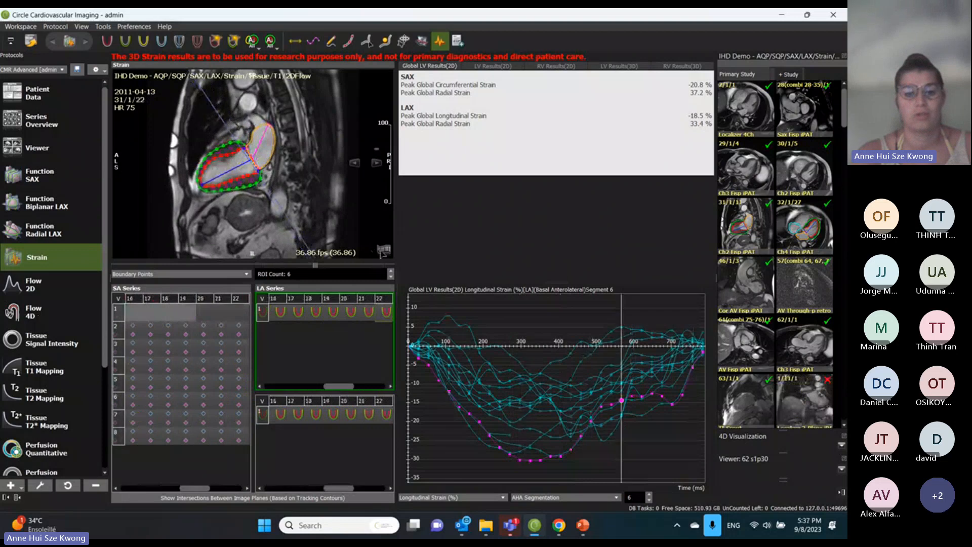
left_click(383, 253)
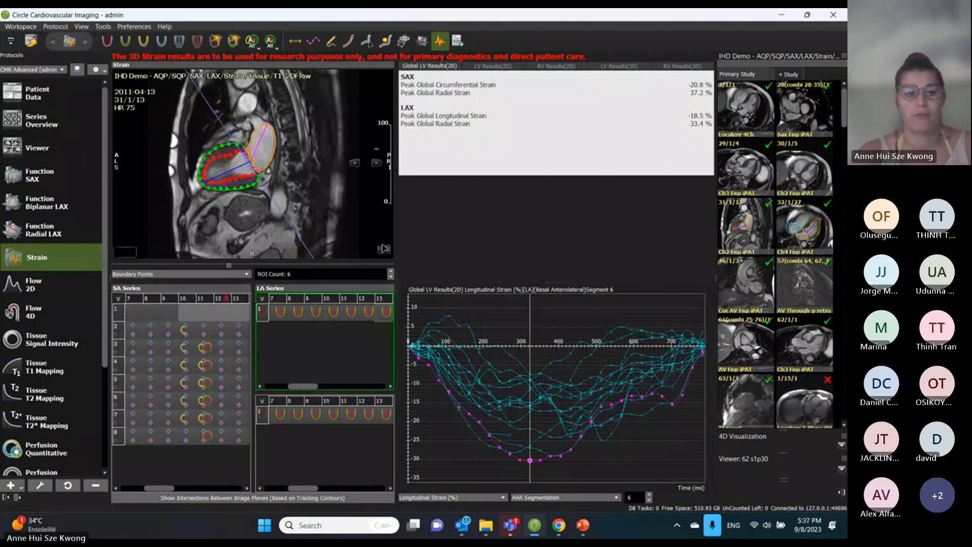
Open the Viewer and load the late-enhancement series 67, 64 and 69 into three of its four viewports
left_click(41, 158)
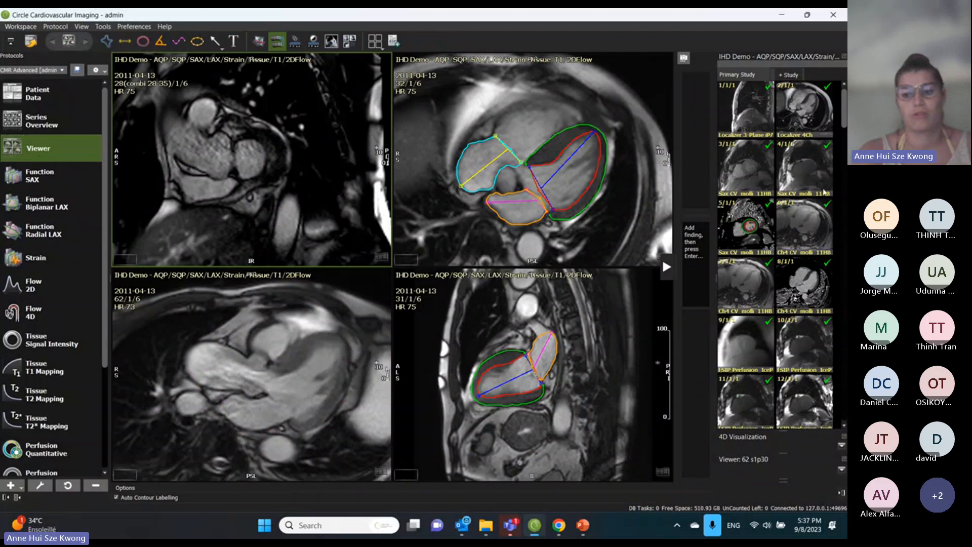
scroll(806, 271, "down", 15)
scroll(806, 271, "down", 8)
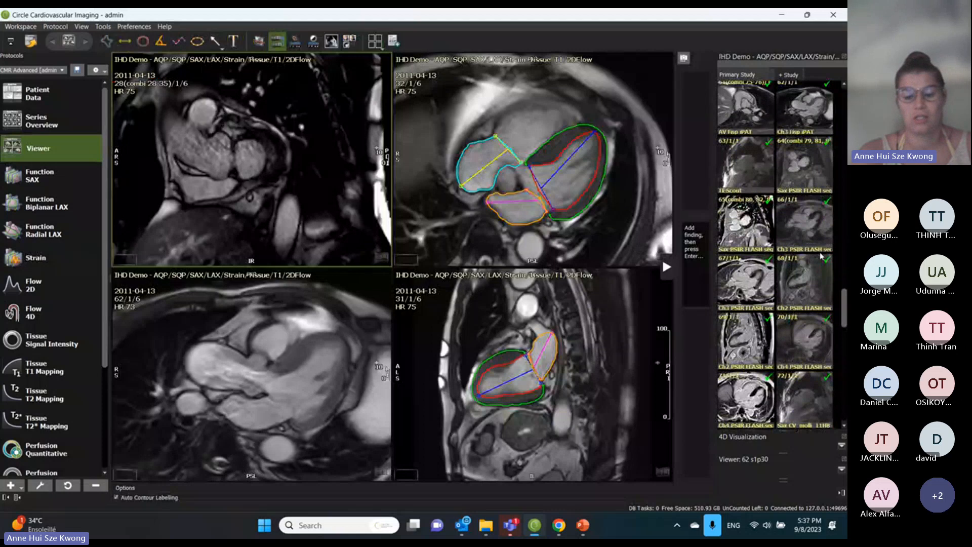
left_click_drag(802, 165, 522, 134)
left_click_drag(745, 338, 315, 340)
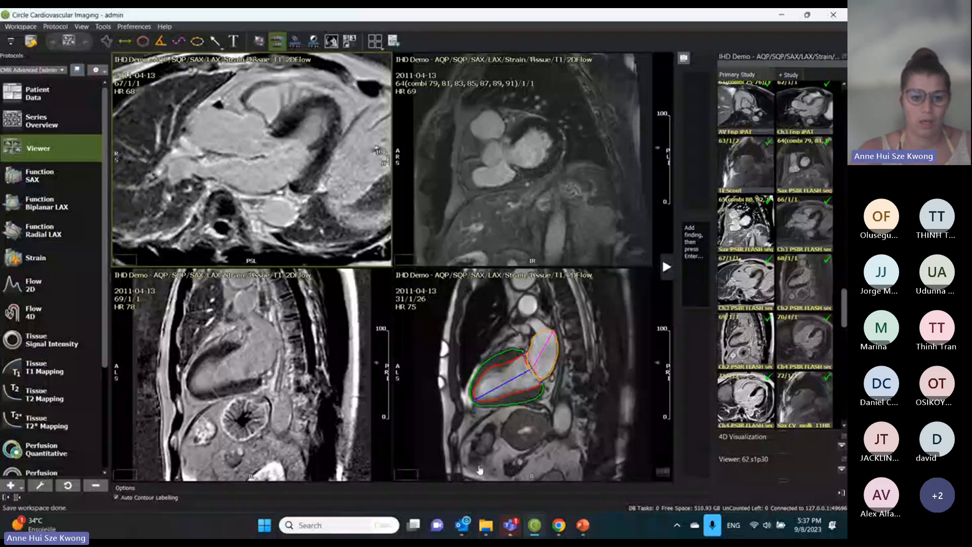
Switch to the Teams meeting to read the chat questions, and minimize its window again
left_click(510, 525)
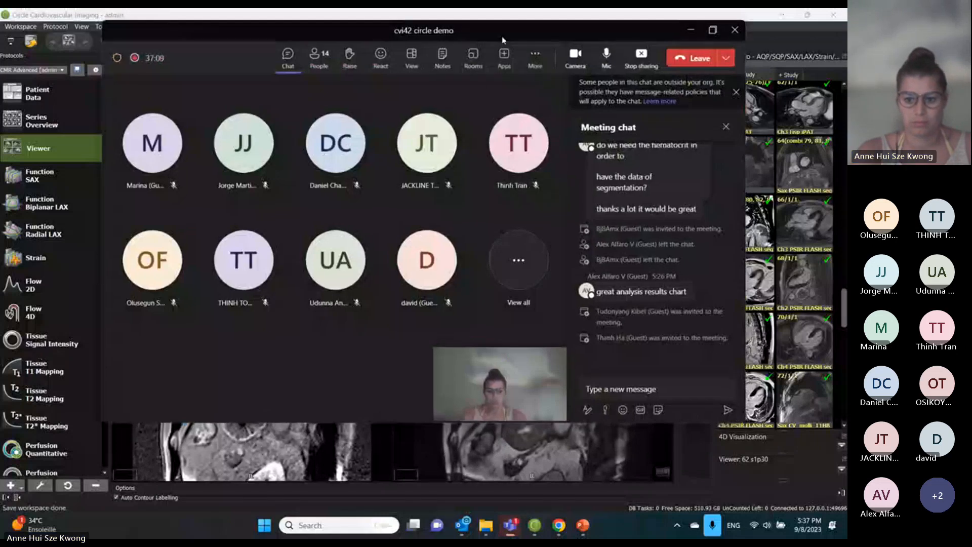
left_click_drag(503, 41, 599, 162)
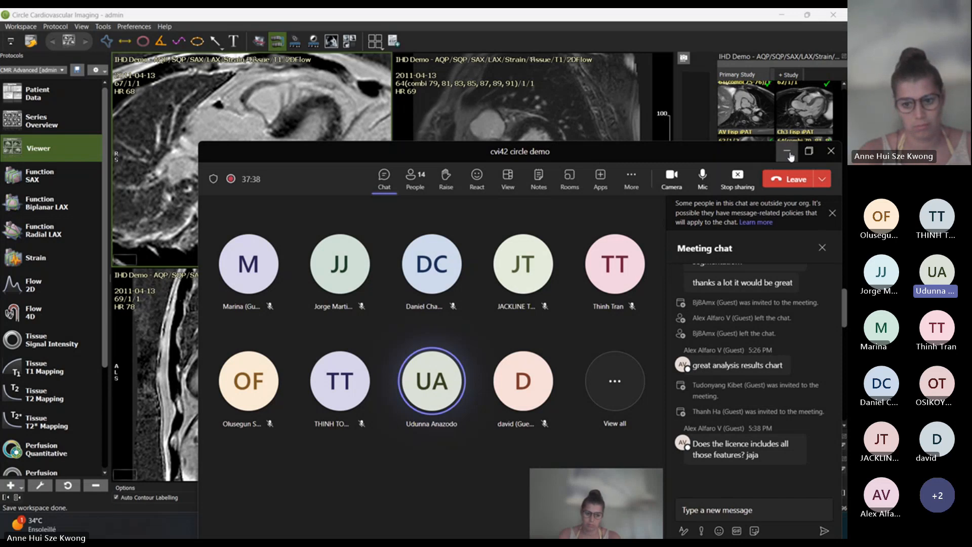
left_click(787, 153)
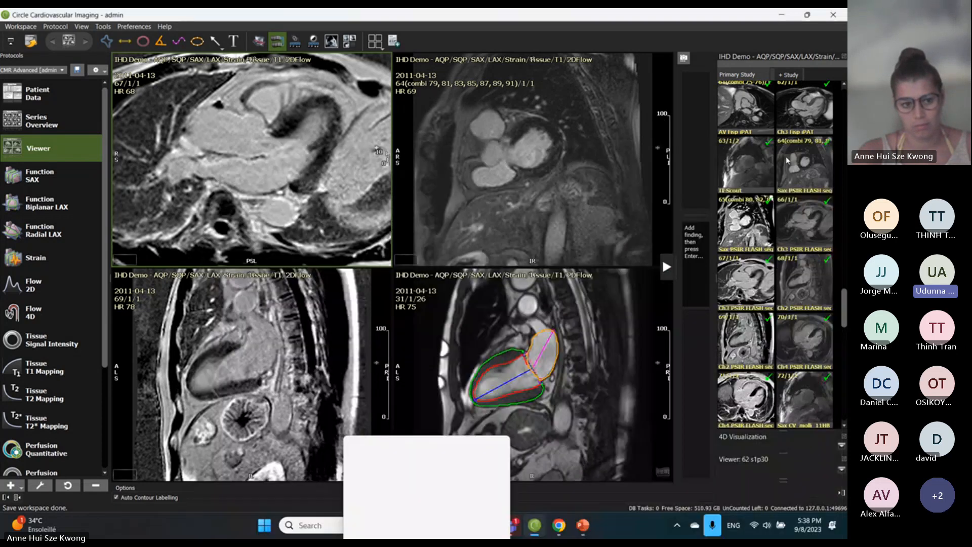
In Function SAX, reshape the LV endocardial contour on slice 3, phase 11, outward and push it back with the contour correction tool
left_click(48, 186)
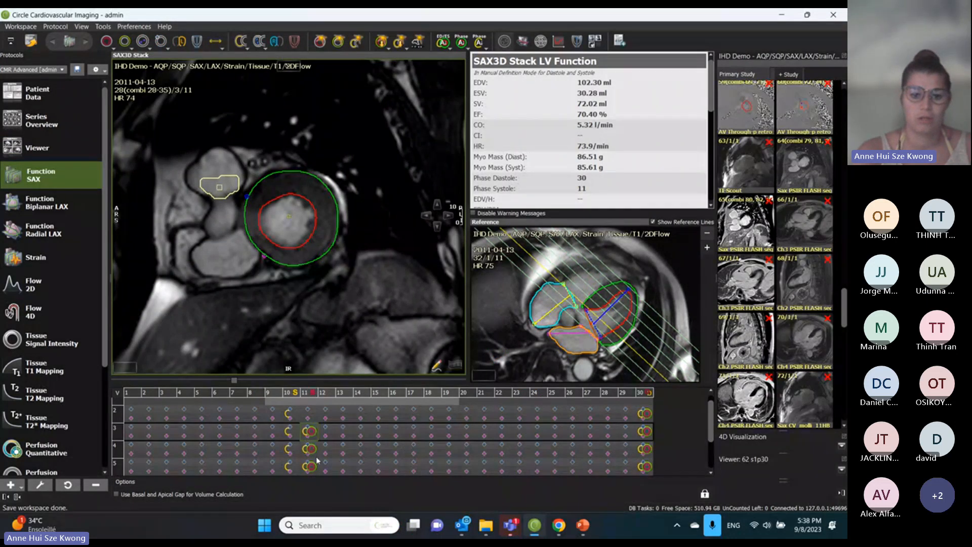
left_click(311, 239)
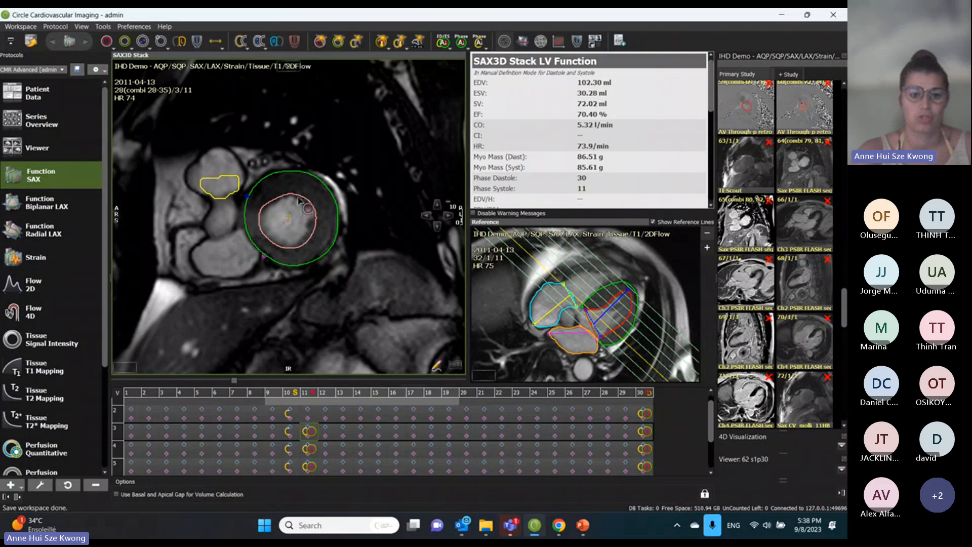
left_click_drag(299, 202, 314, 234)
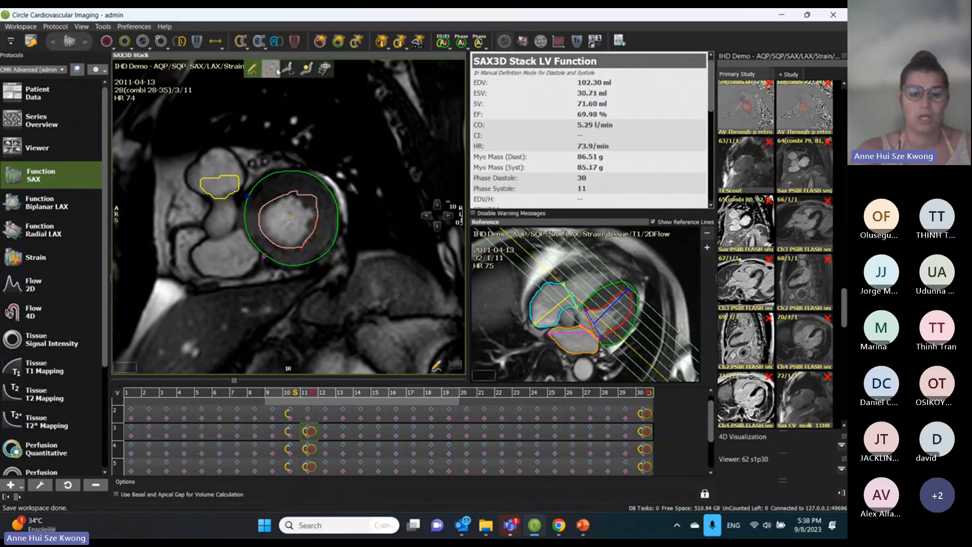
left_click(276, 71)
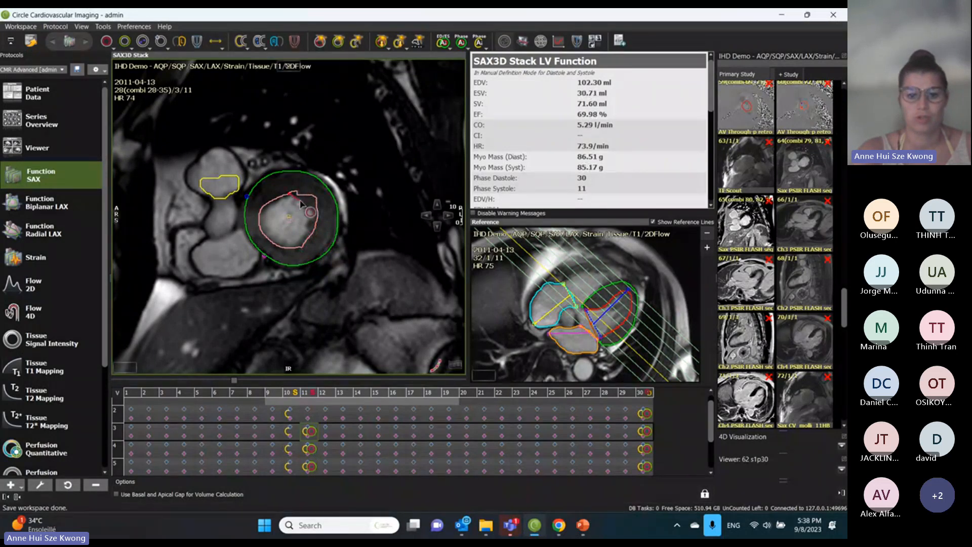
left_click_drag(299, 204, 319, 213)
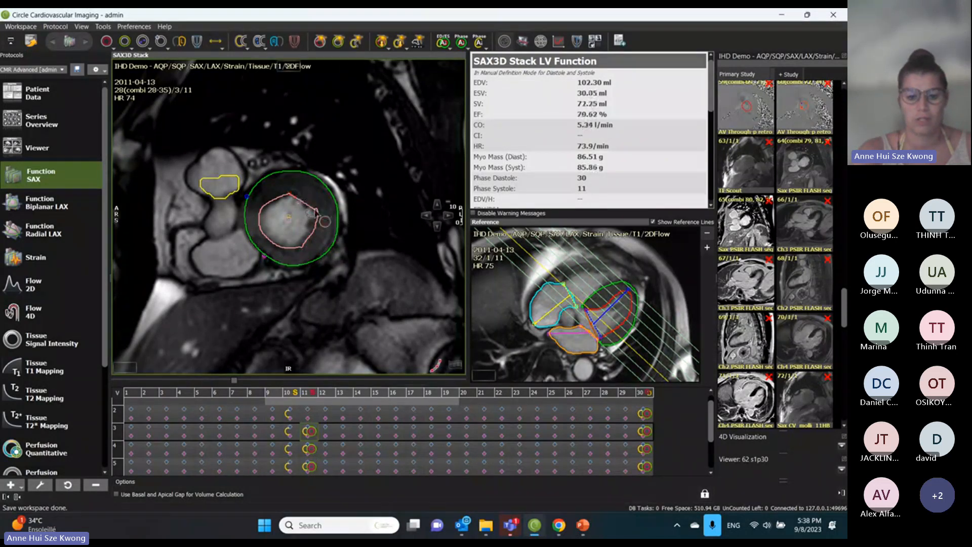
Draw a closed SAX LV endocardial contour around the blood pool on slice 2, phase 11
left_click(308, 418)
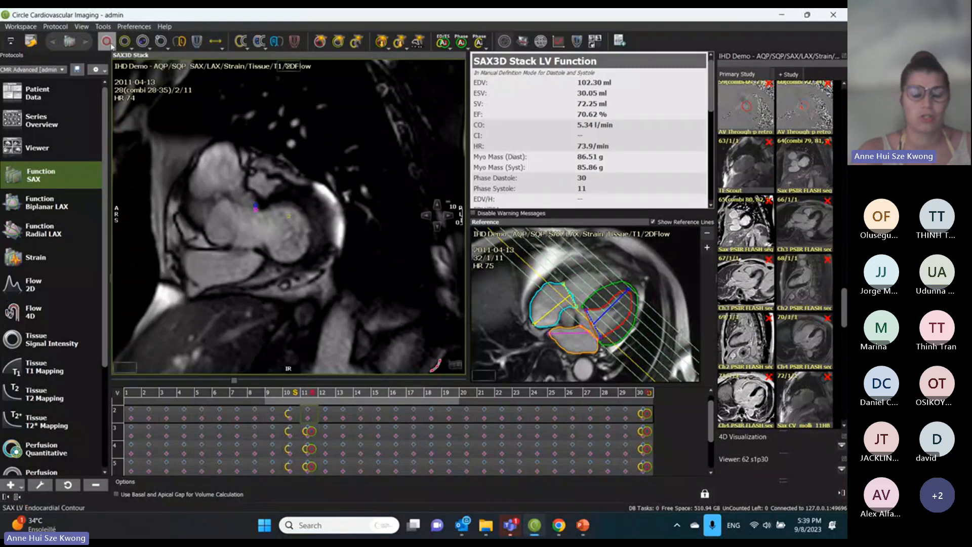
left_click(111, 45)
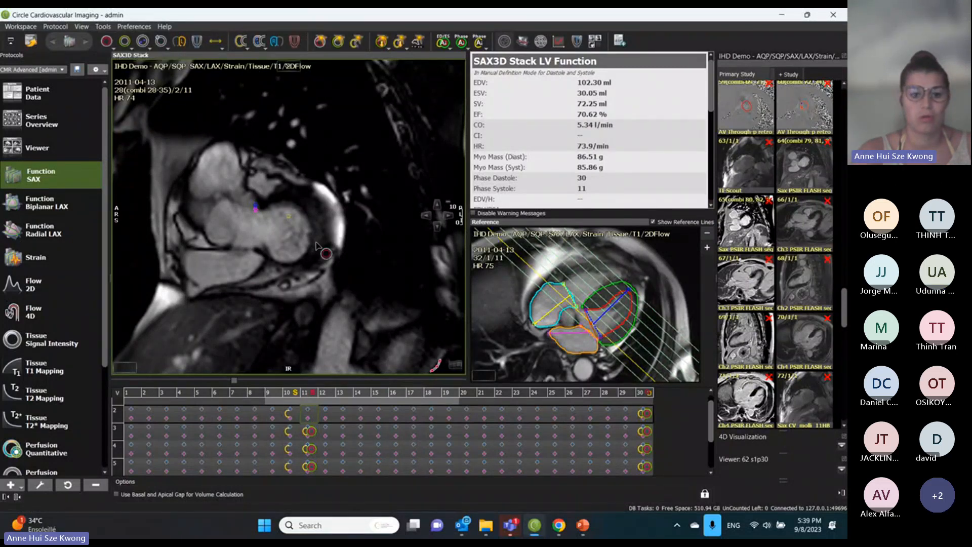
left_click(309, 208)
left_click(264, 223)
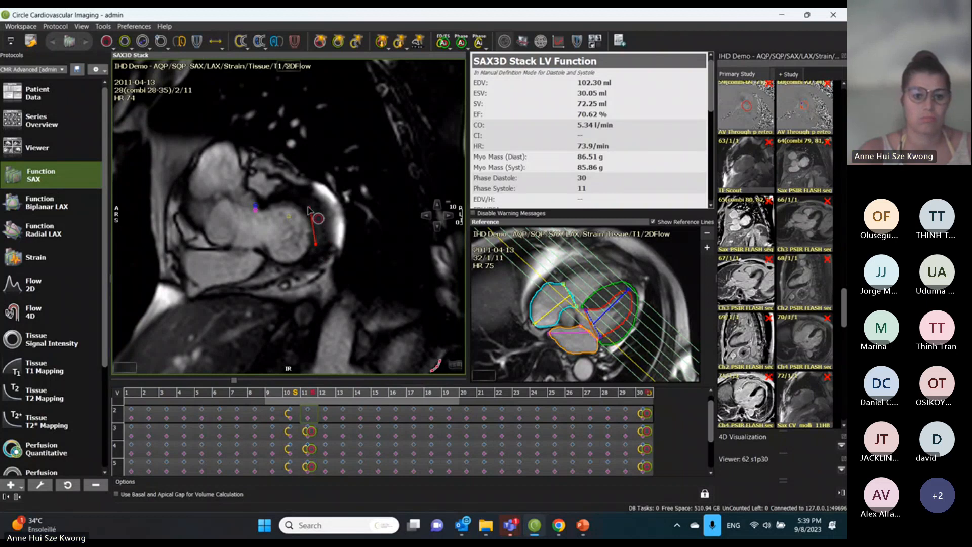
left_click(281, 261)
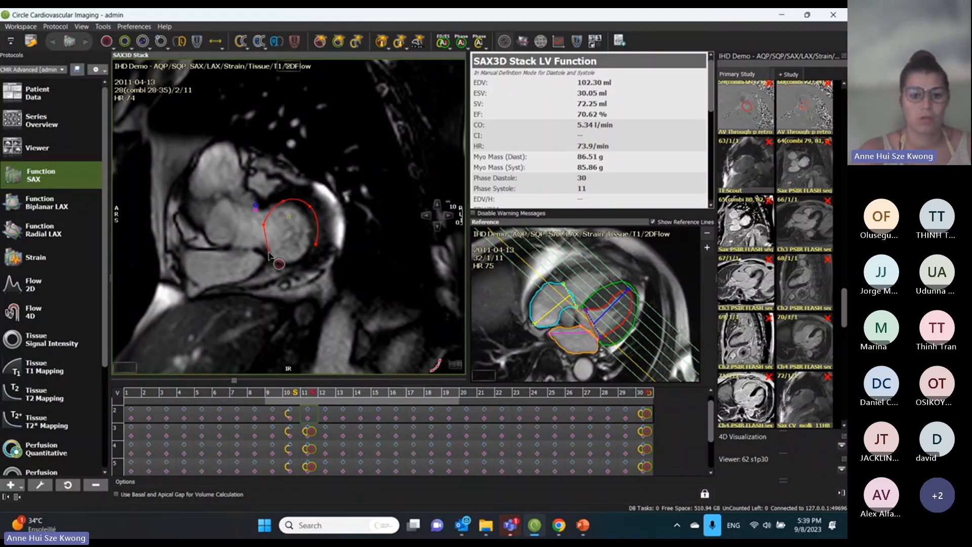
left_click(316, 247)
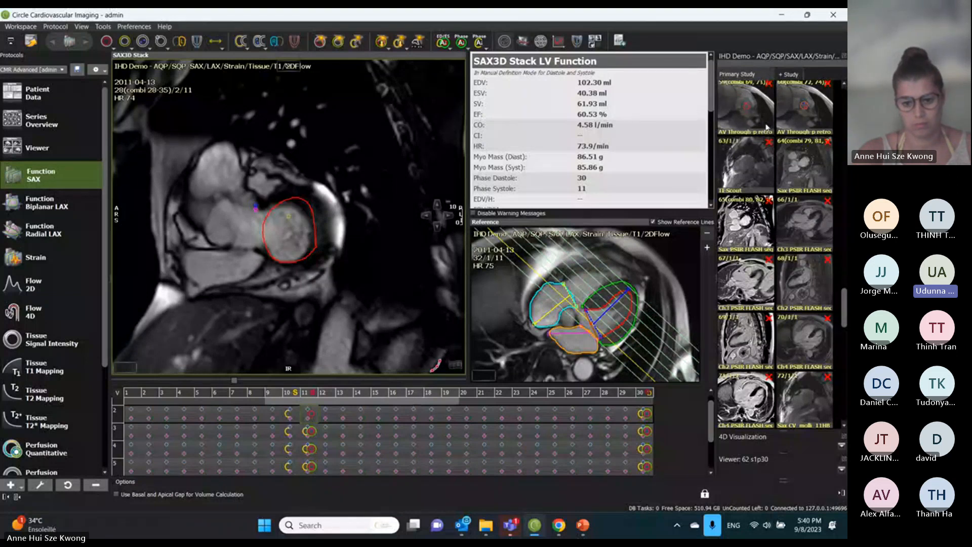
Check basal slice 2 against the enlarged four-chamber reference image by moving through its cardiac phases from phase 11
left_click(446, 388)
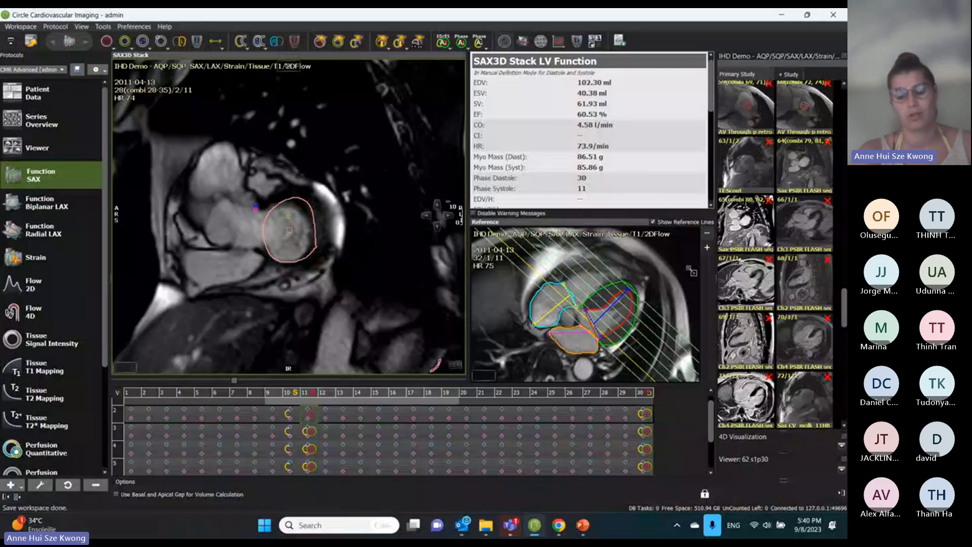
left_click_drag(692, 271, 701, 278)
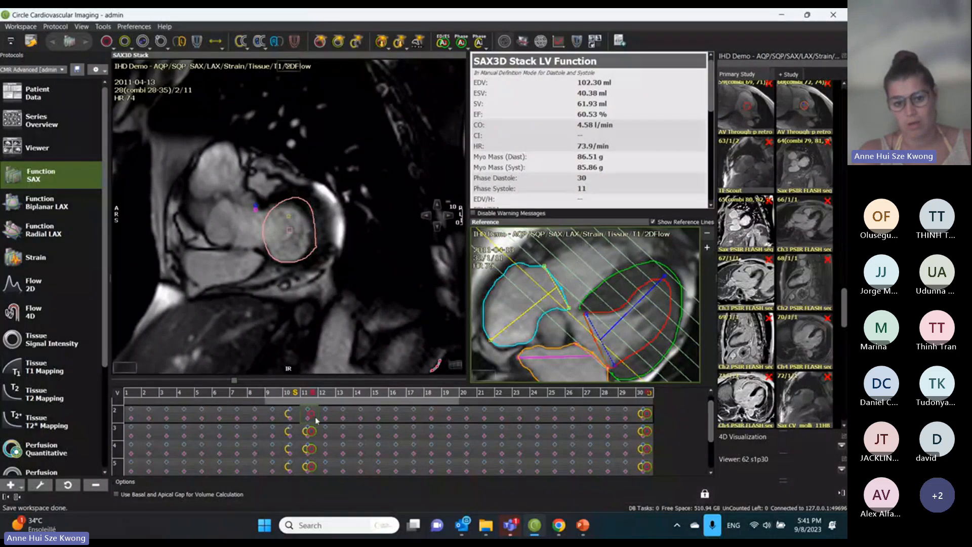
key("Right")
key("Right")
key("Right")
key("Right")
key("Right")
key("Right")
key("Right")
key("Right")
key("Right")
key("Right")
key("Right")
key("Right")
key("Right")
key("Right")
key("Right")
key("Right")
key("Right")
key("Right")
key("Right")
key("Right")
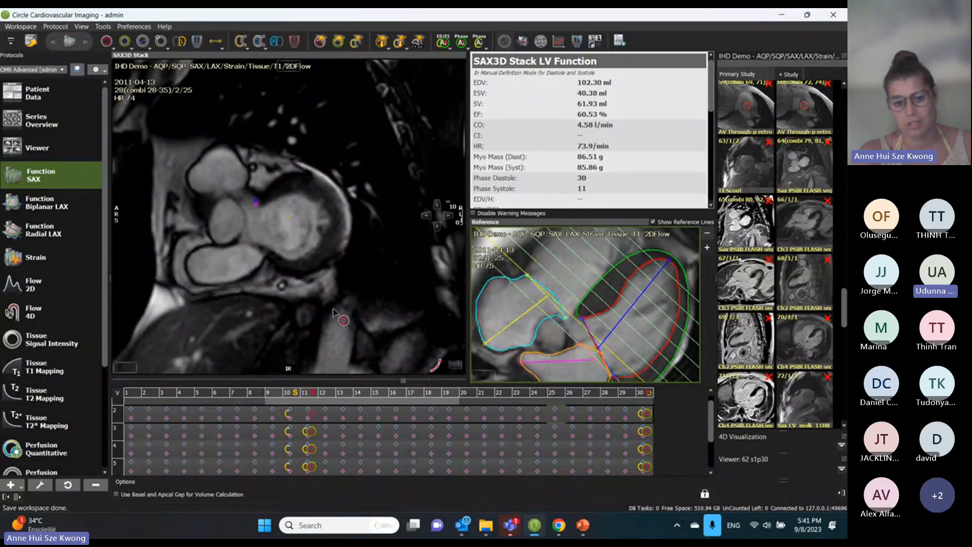
key("space")
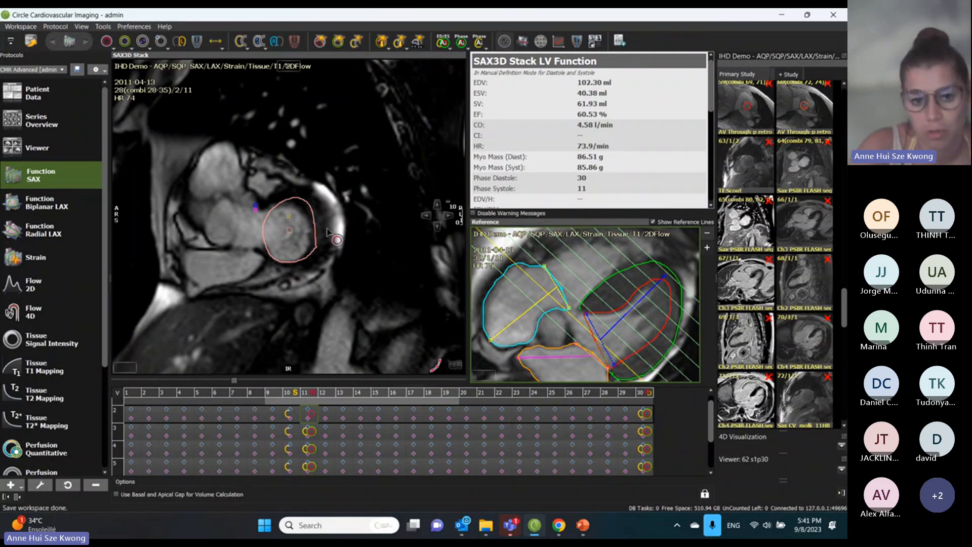
Delete the LV endocardial contour on slice 2, phase 11
left_click(284, 200)
key("Delete")
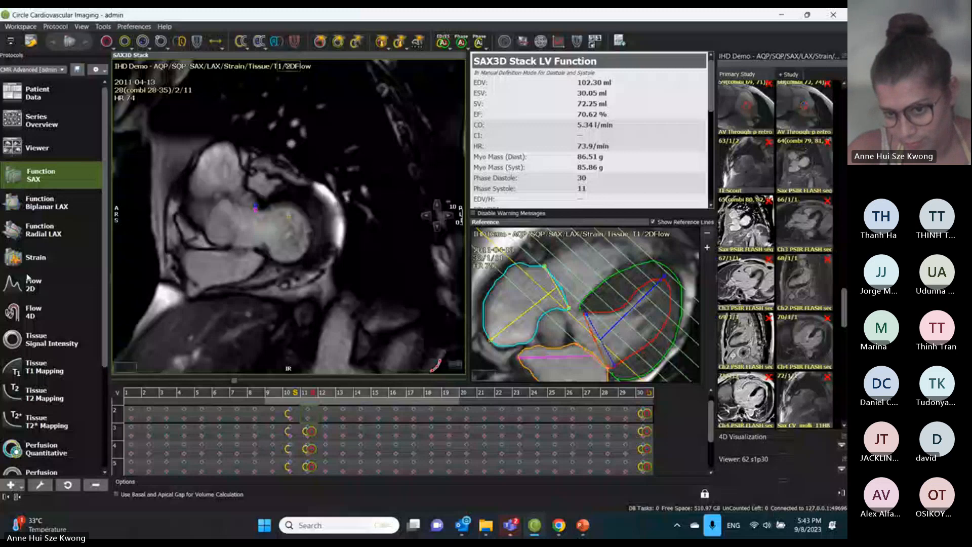
Switch to the Teams meeting and stop sharing the screen
key("alt+Tab")
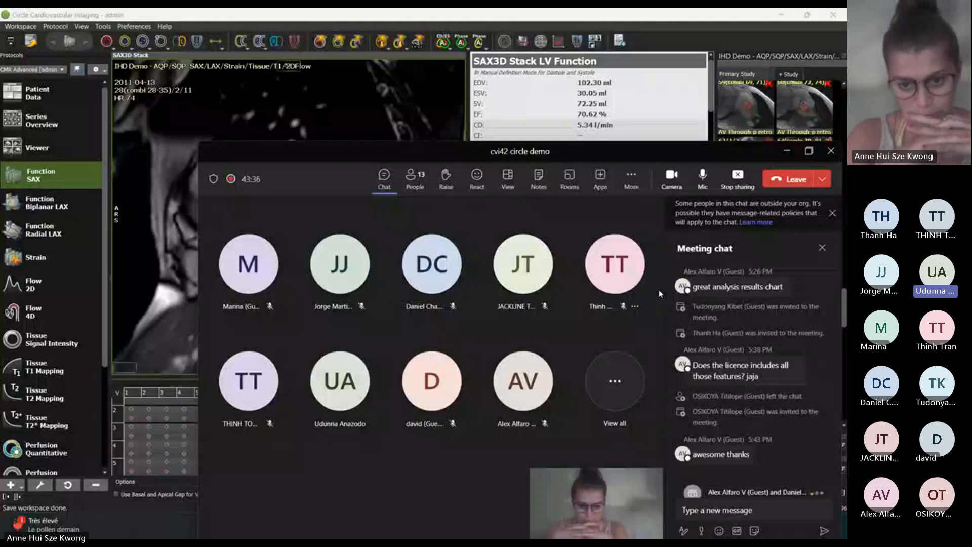
left_click(740, 175)
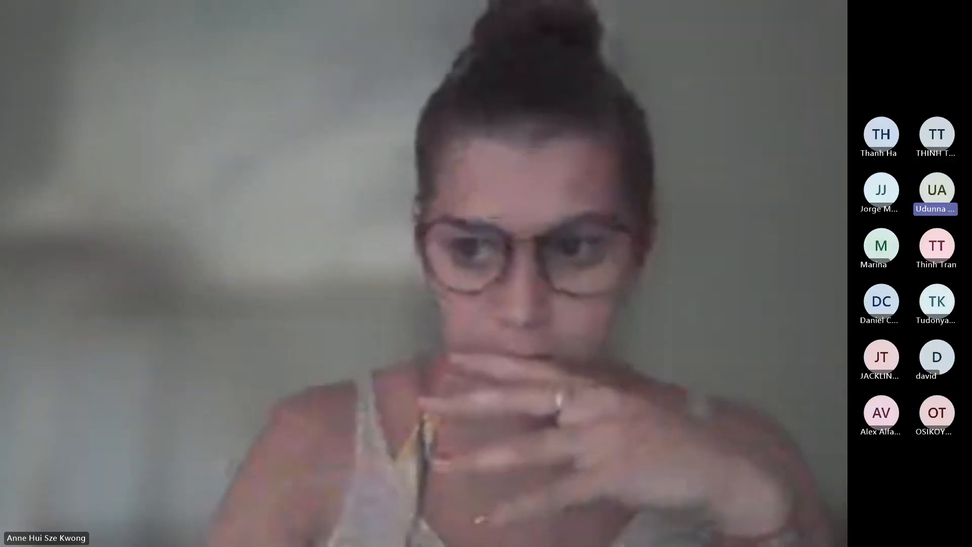